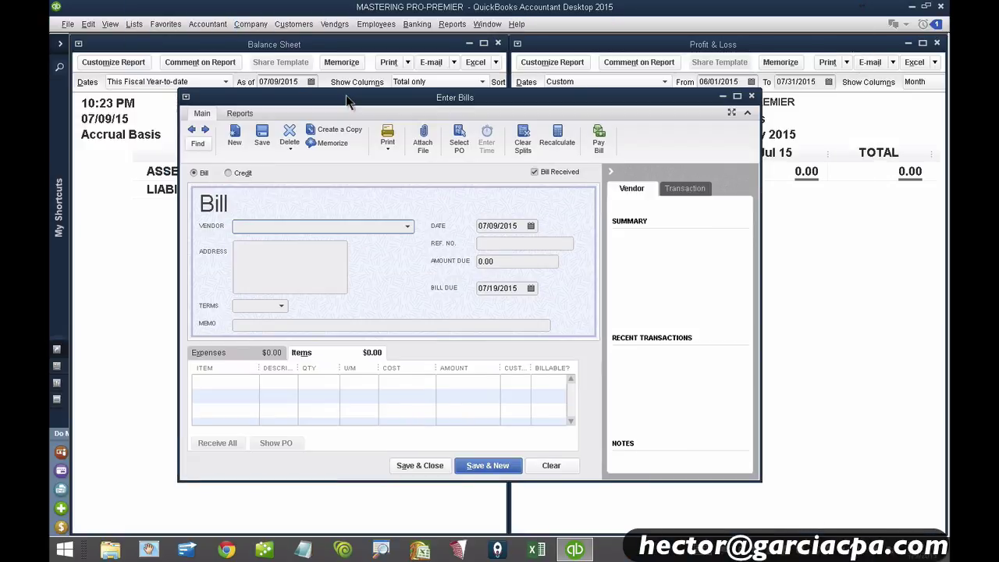
Fill in a bill for vendor CHINA TEXTILE ENTERPRISES LTD with 1,000 Socks at a cost of 1.00 each.
{"action": "key", "text": "XF86AudioRaiseVolume"}
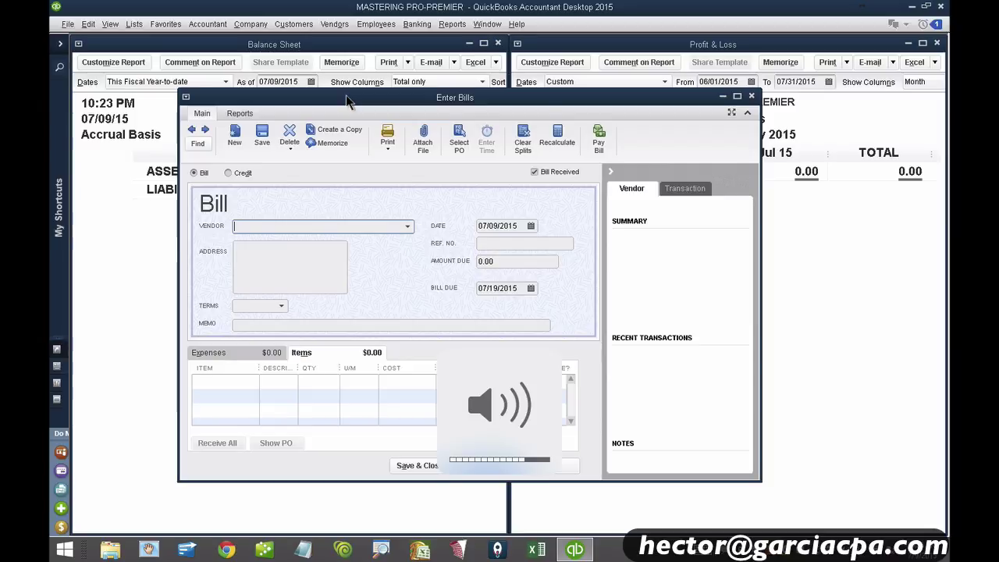
{"action": "left_click", "coordinate": [407, 226]}
{"action": "left_click", "coordinate": [314, 272]}
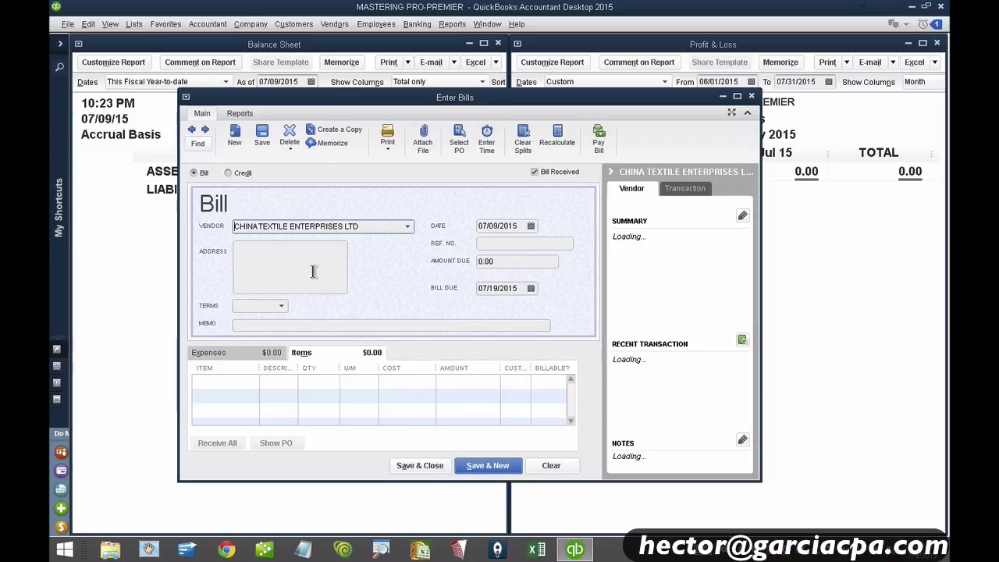
{"action": "left_click", "coordinate": [237, 381]}
{"action": "type", "text": "Shirto"}
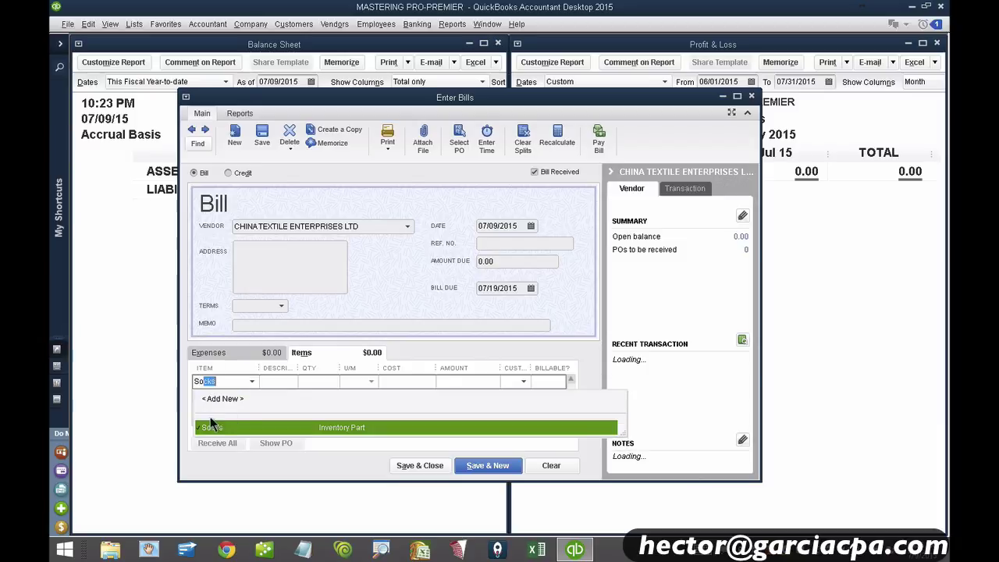
{"action": "key", "text": "Tab"}
{"action": "type", "text": "1"}
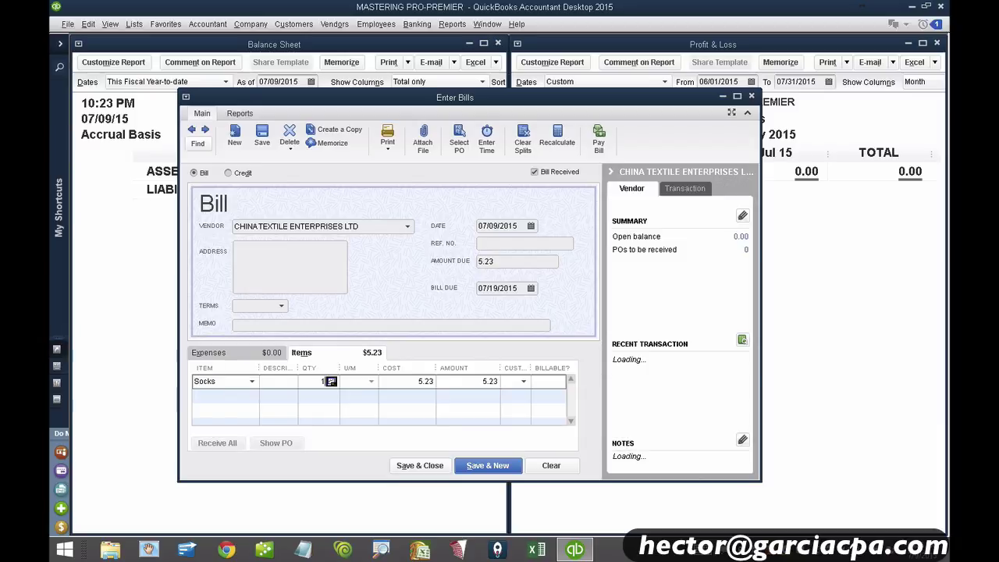
{"action": "key", "text": "Tab"}
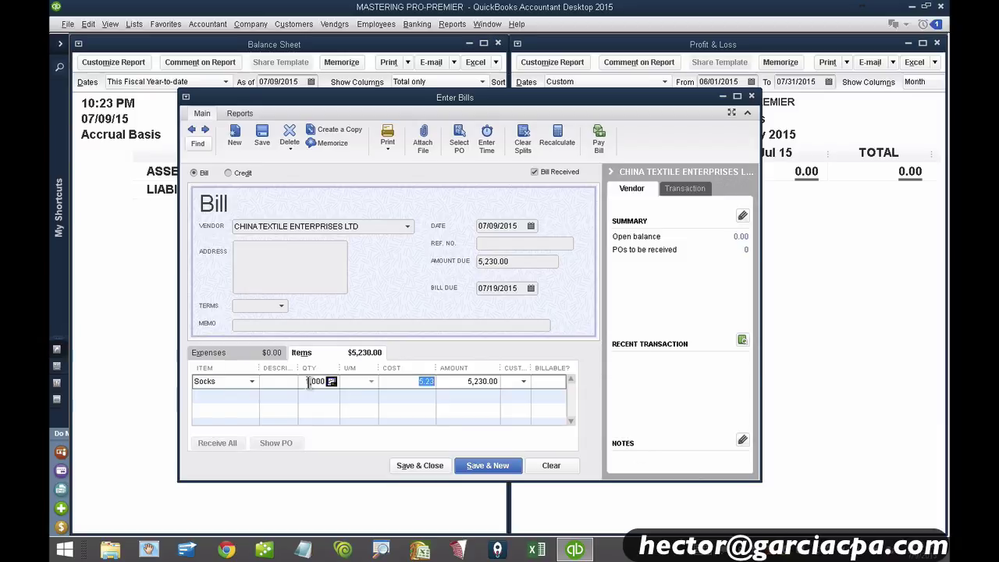
{"action": "type", "text": "1"}
Set the bill date to 06/01/2015 and save the bill.
{"action": "left_click", "coordinate": [501, 226]}
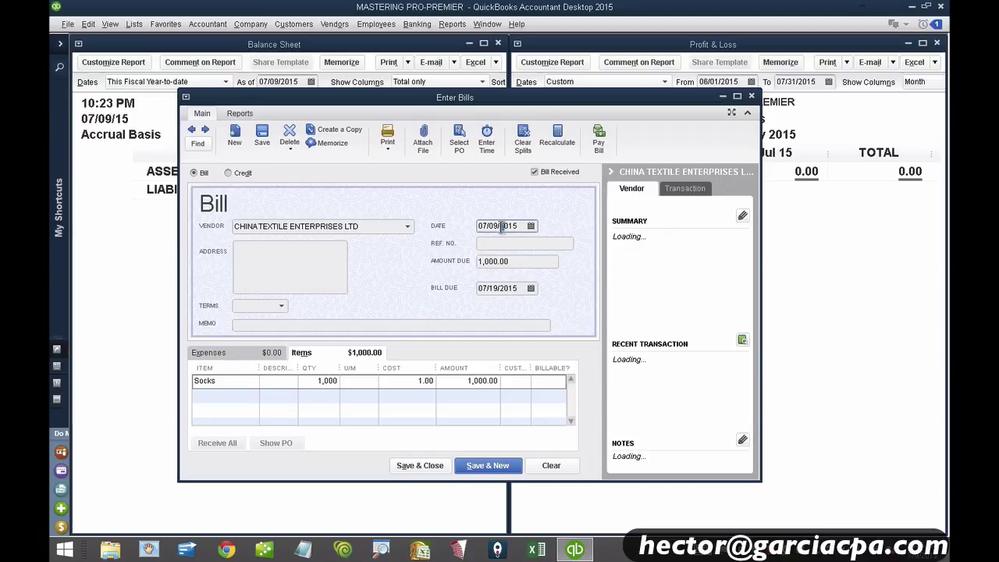
{"action": "key", "text": "m"}
{"action": "key", "text": "m"}
{"action": "left_click", "coordinate": [262, 137]}
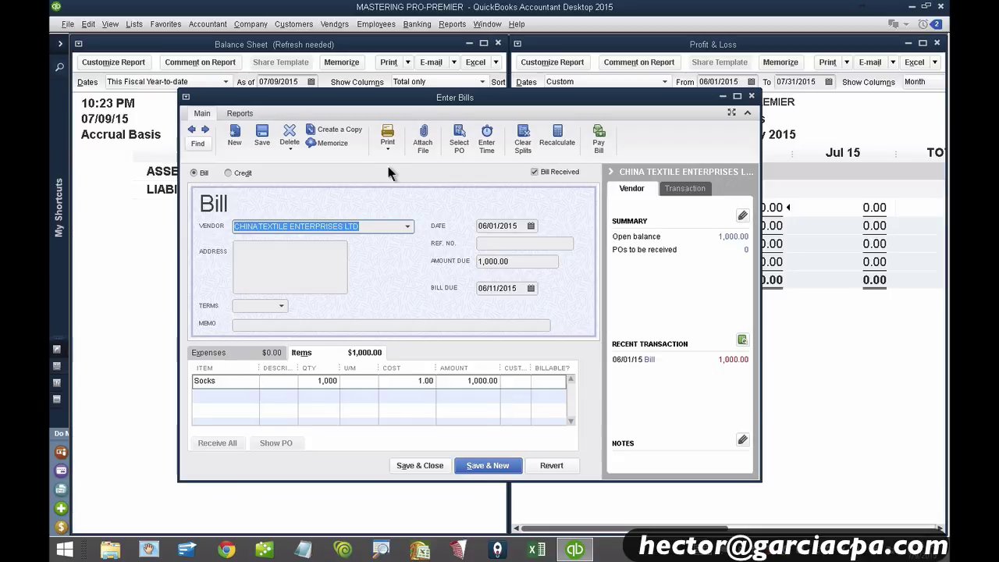
Create a copy of the bill and set the Socks cost to 2.00 in the duplicate.
{"action": "left_click", "coordinate": [343, 129]}
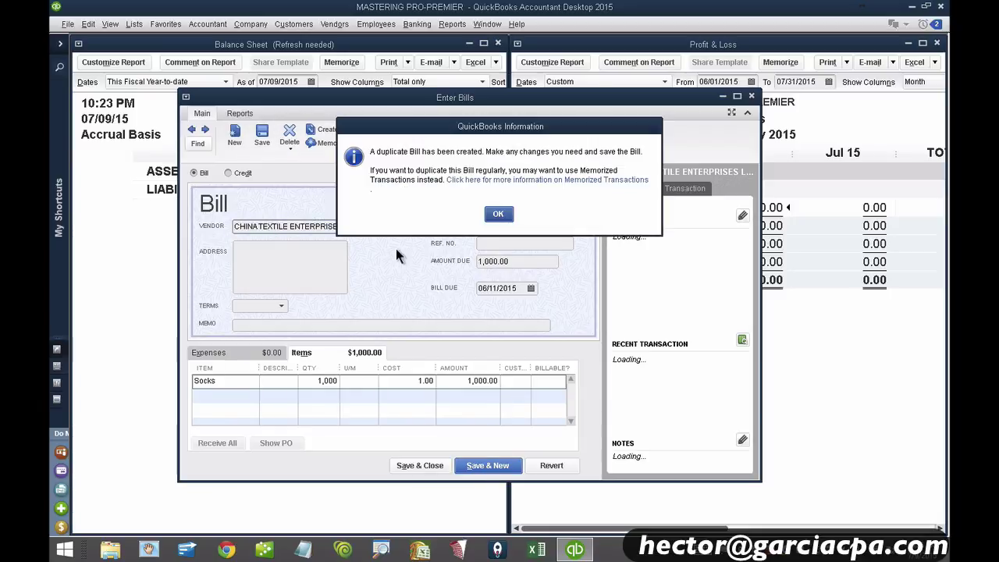
{"action": "left_click", "coordinate": [499, 214]}
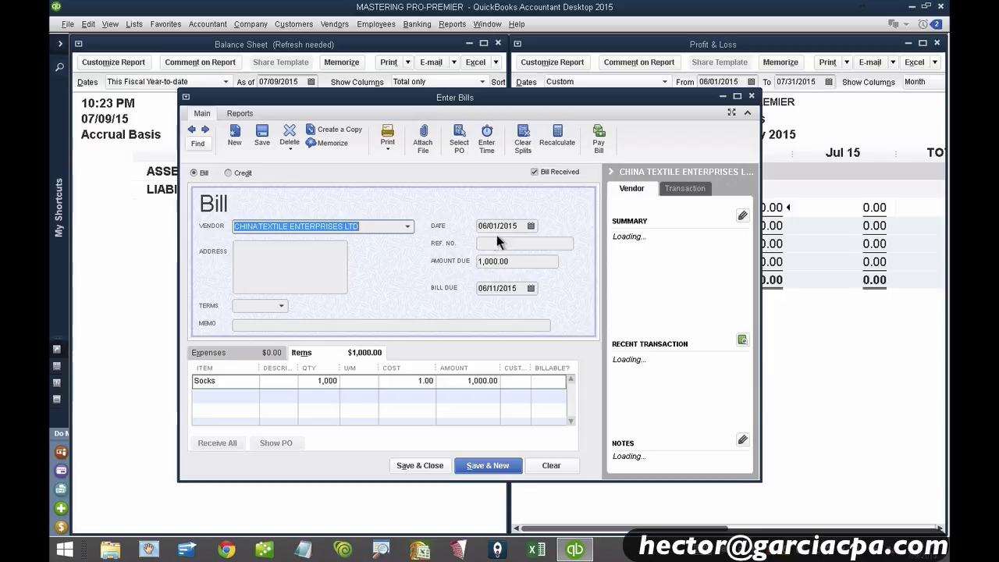
{"action": "left_click", "coordinate": [426, 381]}
{"action": "type", "text": "2"}
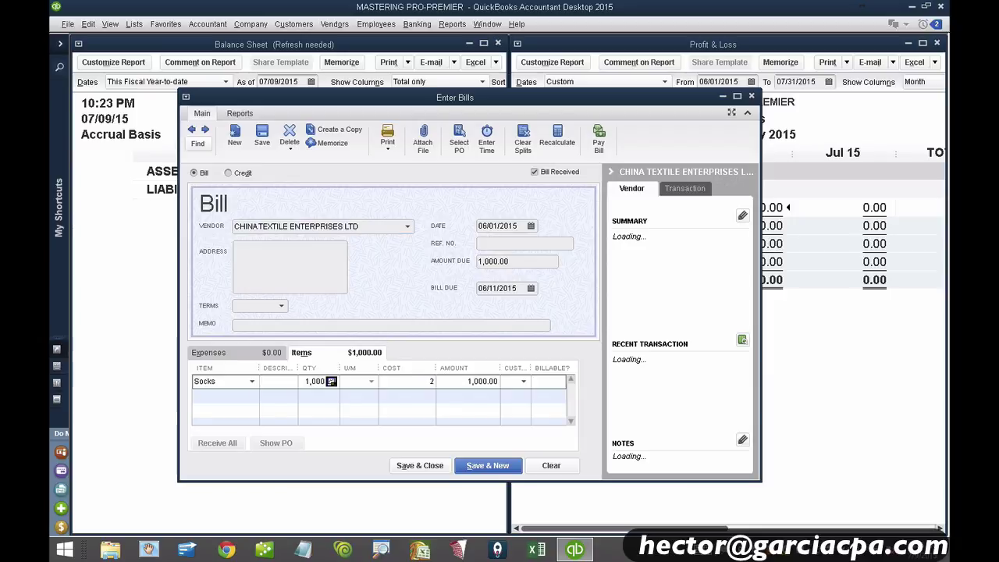
Date the duplicate bill 07/01/2015, then save and close it.
{"action": "left_click", "coordinate": [531, 226]}
{"action": "left_click", "coordinate": [581, 246]}
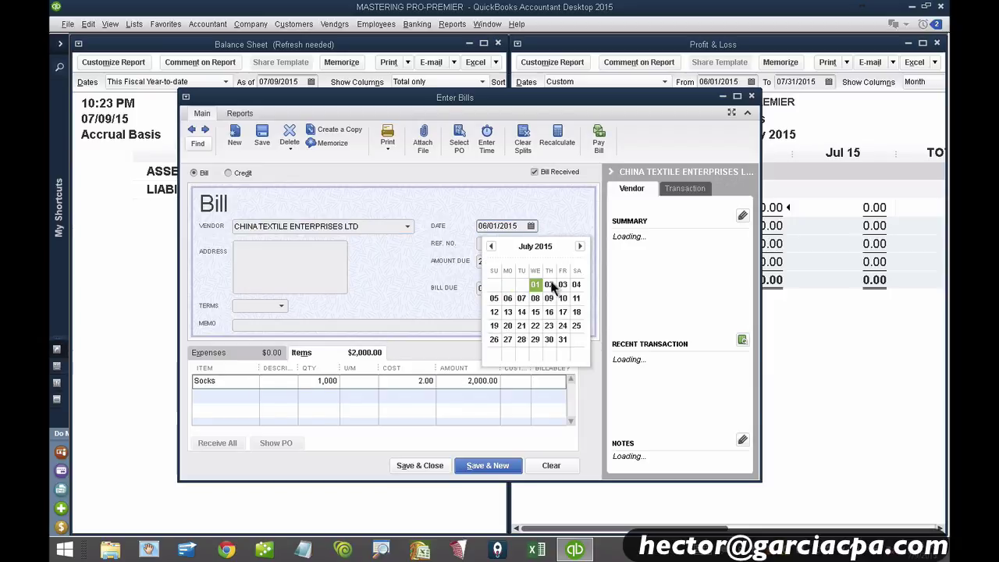
{"action": "left_click", "coordinate": [535, 286]}
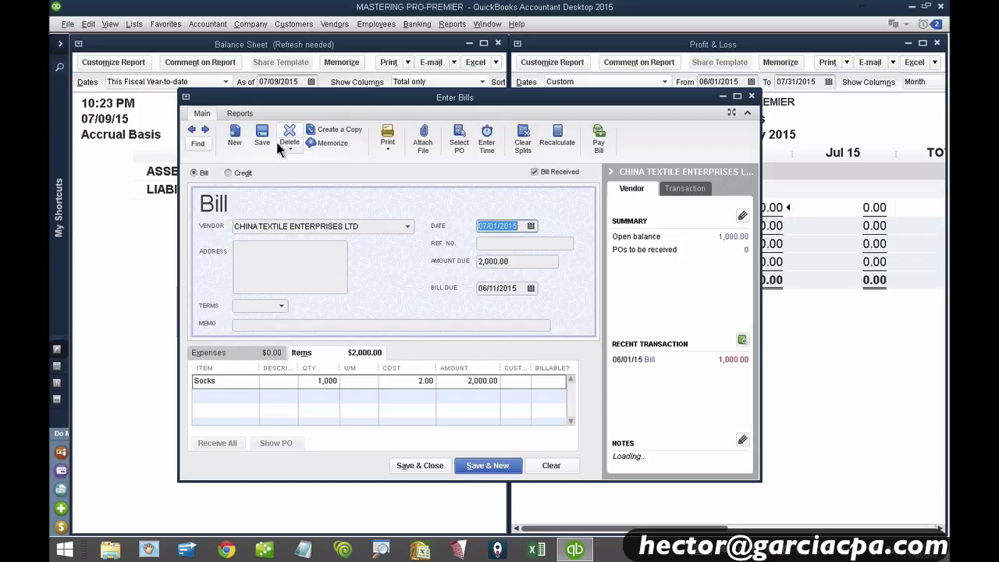
{"action": "left_click", "coordinate": [421, 466]}
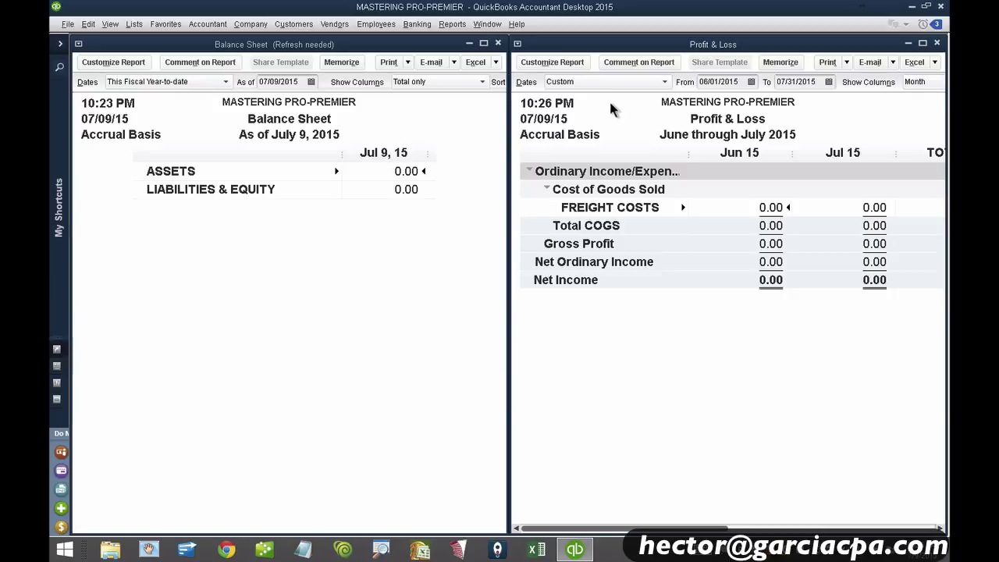
Open the Inventory Valuation Summary report and enlarge its window.
{"action": "left_click", "coordinate": [452, 23]}
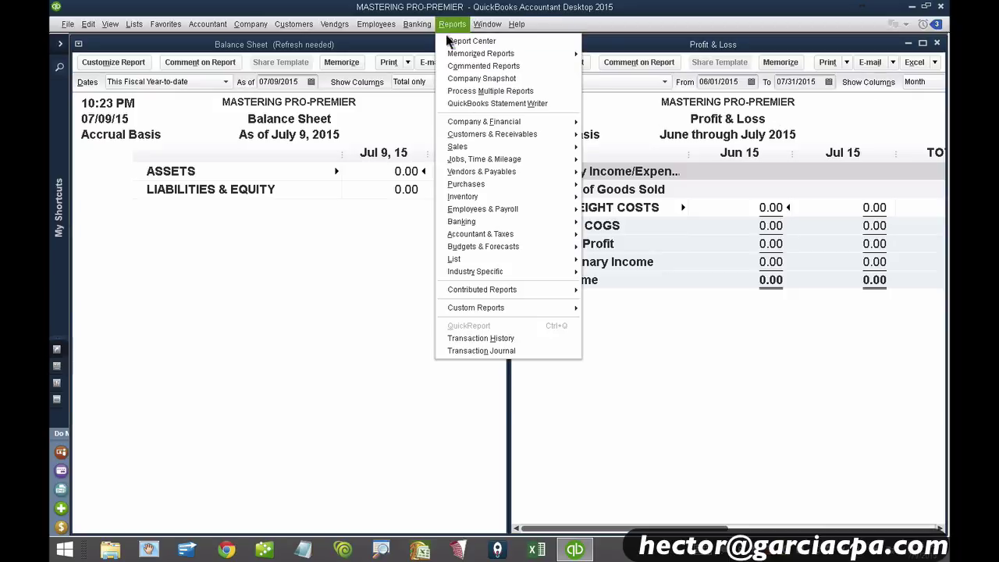
{"action": "mouse_move", "coordinate": [475, 196]}
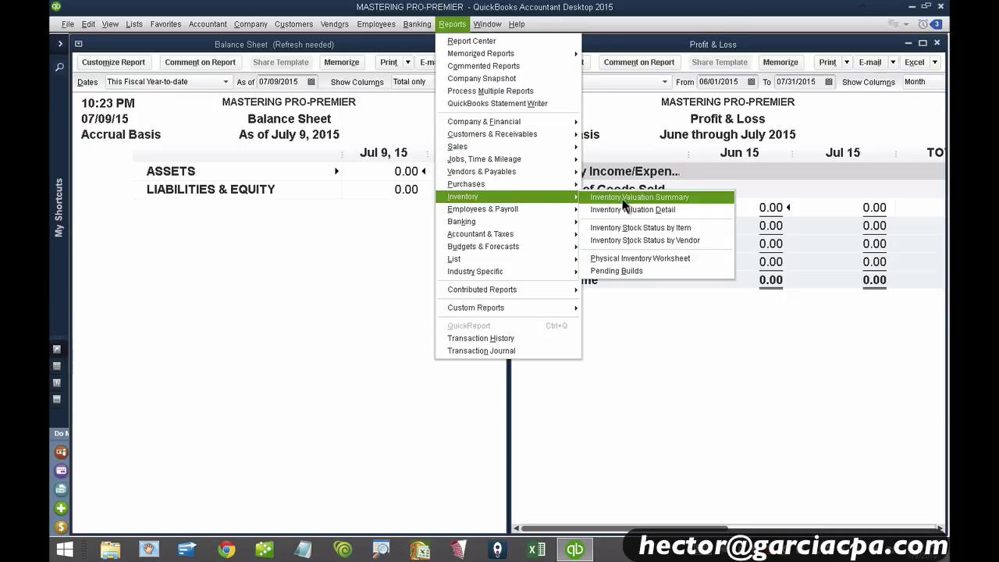
{"action": "left_click", "coordinate": [620, 195]}
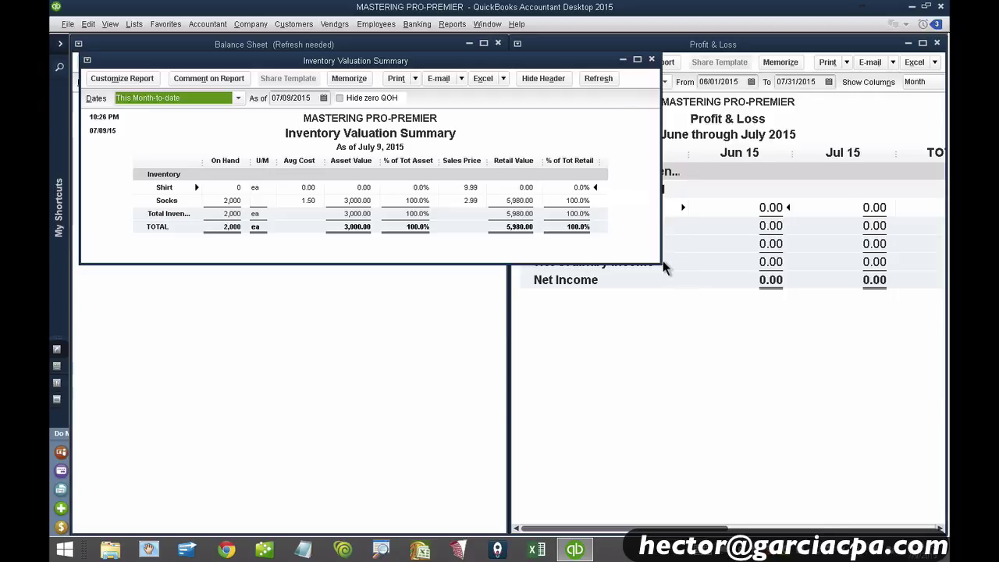
{"action": "left_click_drag", "start_coordinate": [673, 281], "coordinate": [756, 381]}
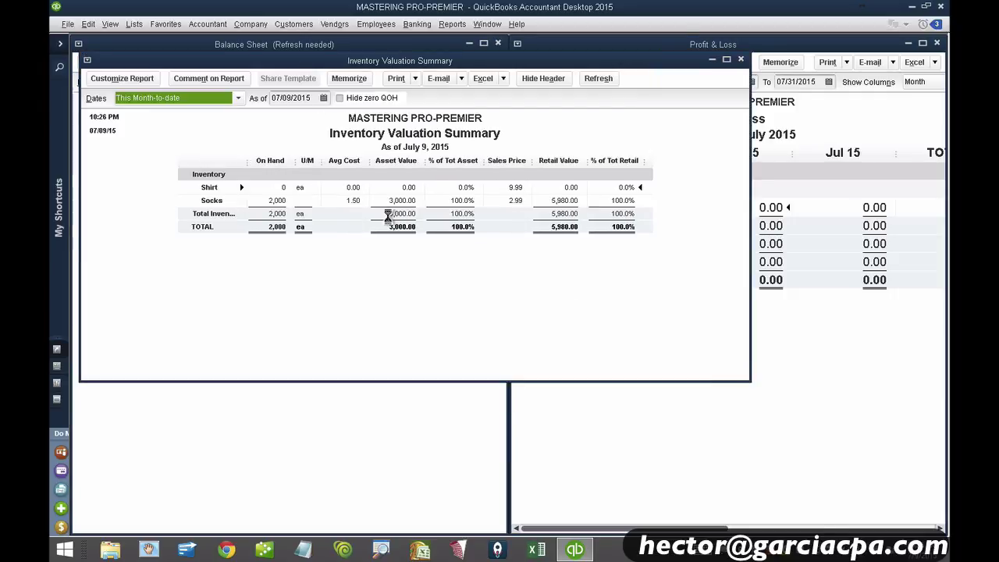
Increase the font size of the Inventory Valuation Summary figures and examine the average cost of Socks.
{"action": "right_click", "coordinate": [389, 219]}
{"action": "left_click", "coordinate": [238, 162]}
{"action": "left_click", "coordinate": [287, 118]}
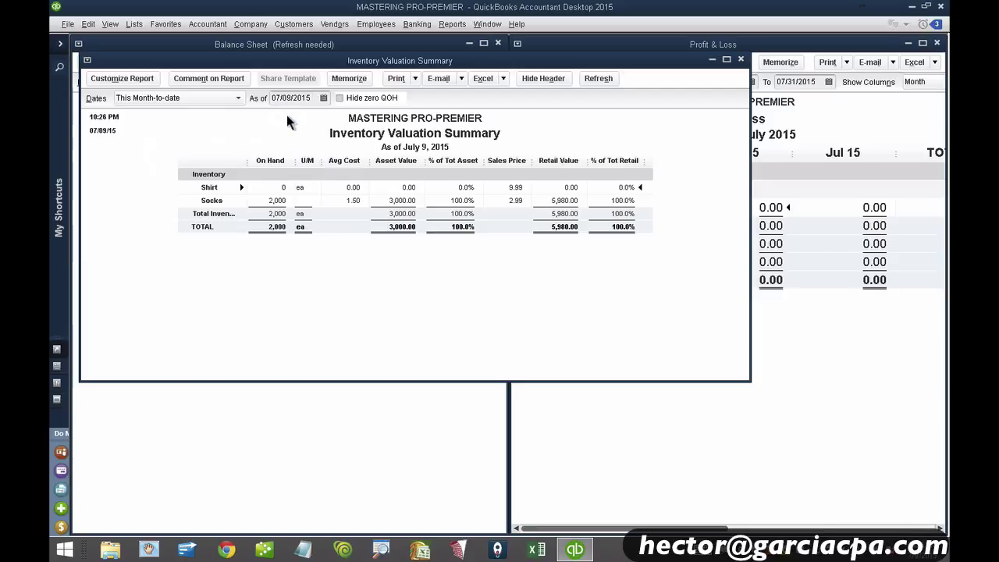
{"action": "left_click", "coordinate": [438, 179]}
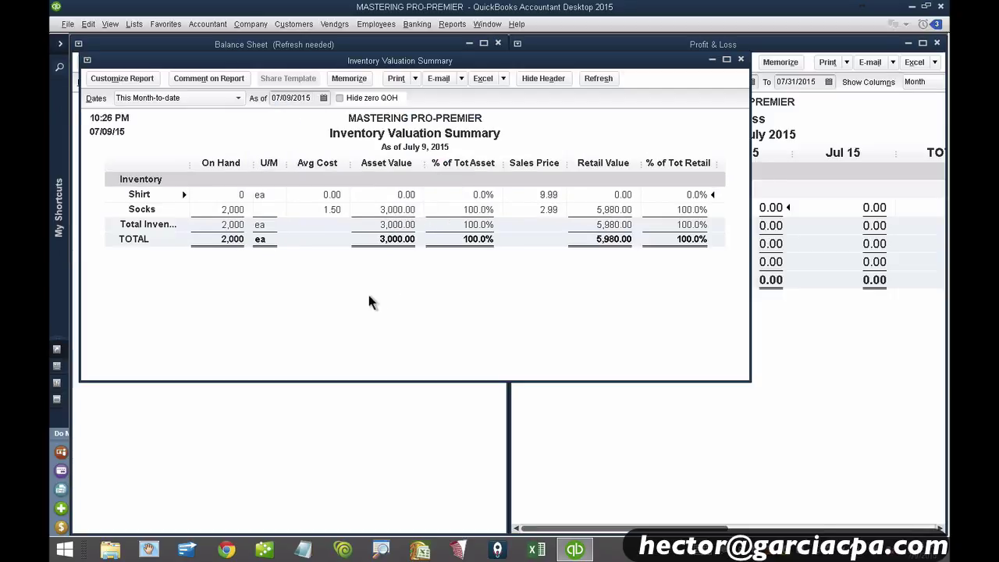
{"action": "double_click", "coordinate": [330, 209]}
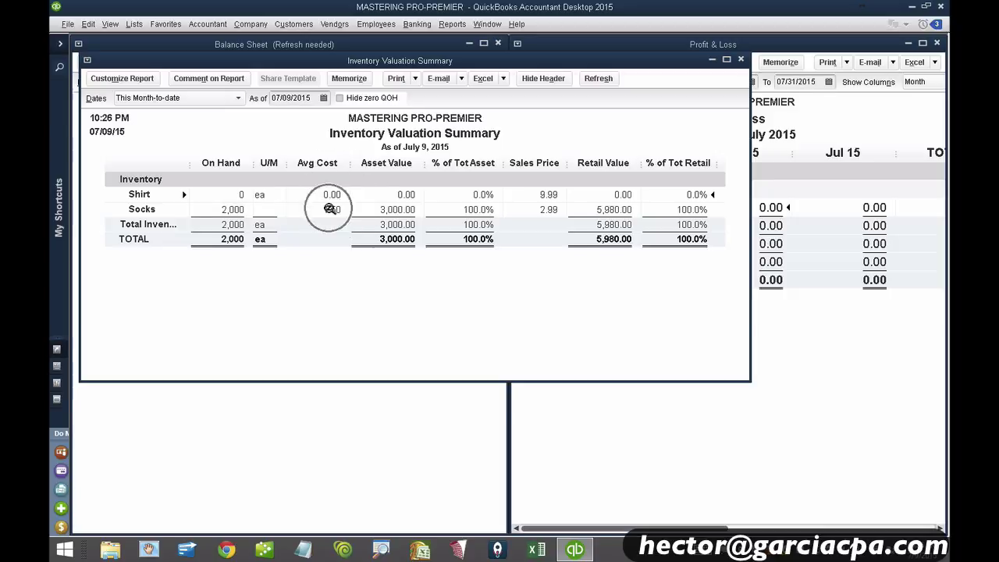
{"action": "left_click", "coordinate": [330, 209]}
{"action": "left_click", "coordinate": [330, 209]}
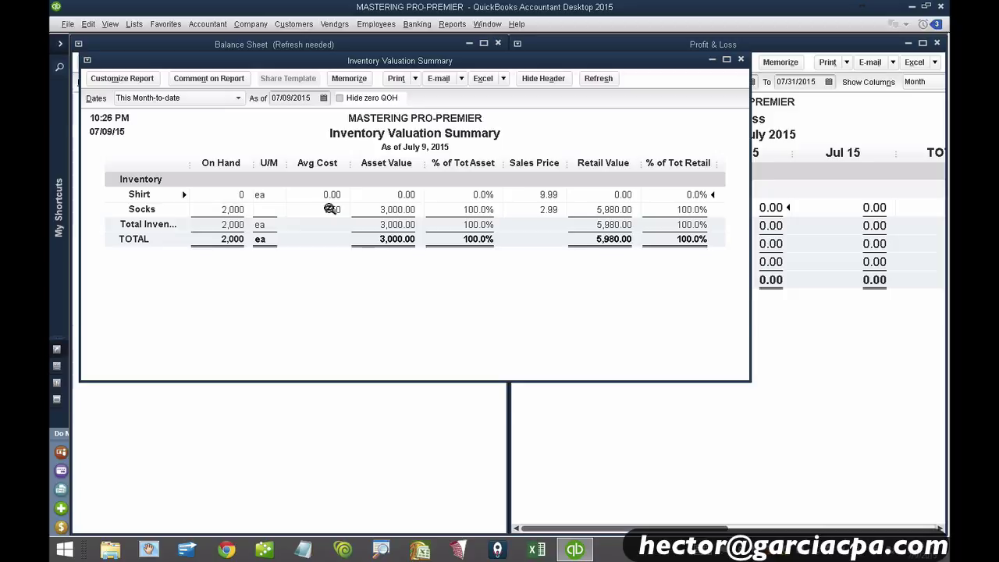
Refresh the Inventory Valuation Summary as of 06/30/2015 and examine the average cost of Socks.
{"action": "left_click", "coordinate": [323, 97]}
{"action": "left_click", "coordinate": [284, 119]}
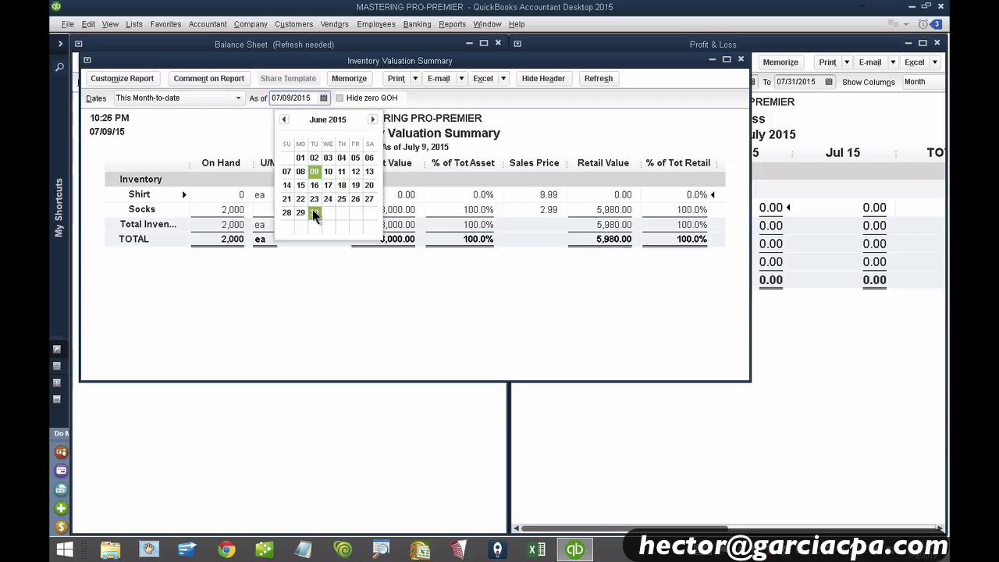
{"action": "left_click", "coordinate": [314, 212]}
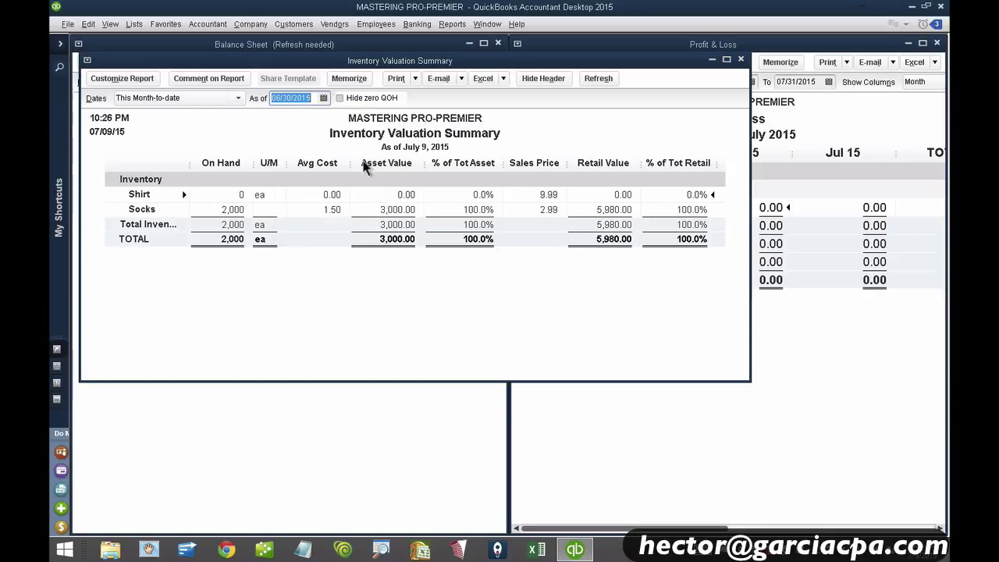
{"action": "left_click", "coordinate": [588, 81]}
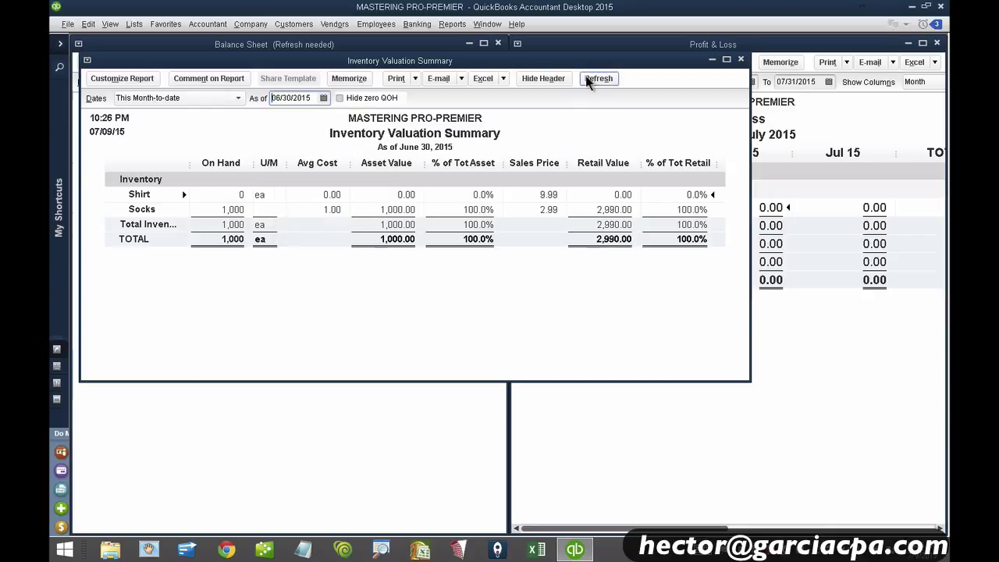
{"action": "left_click", "coordinate": [334, 211]}
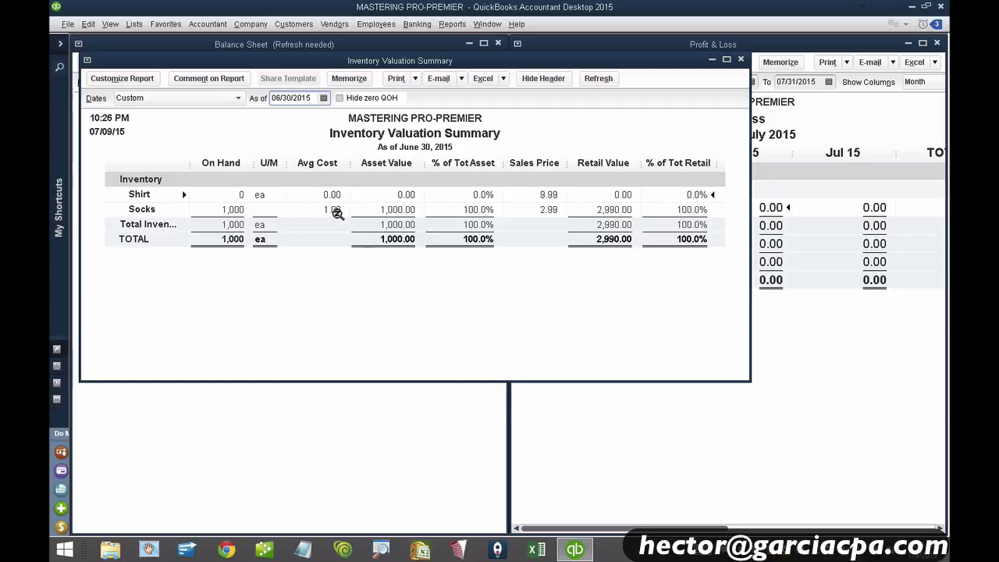
Close the inventory report, then widen the Profit & Loss window and narrow the Balance Sheet window so they fit side by side.
{"action": "left_click", "coordinate": [740, 60]}
{"action": "left_click", "coordinate": [513, 247]}
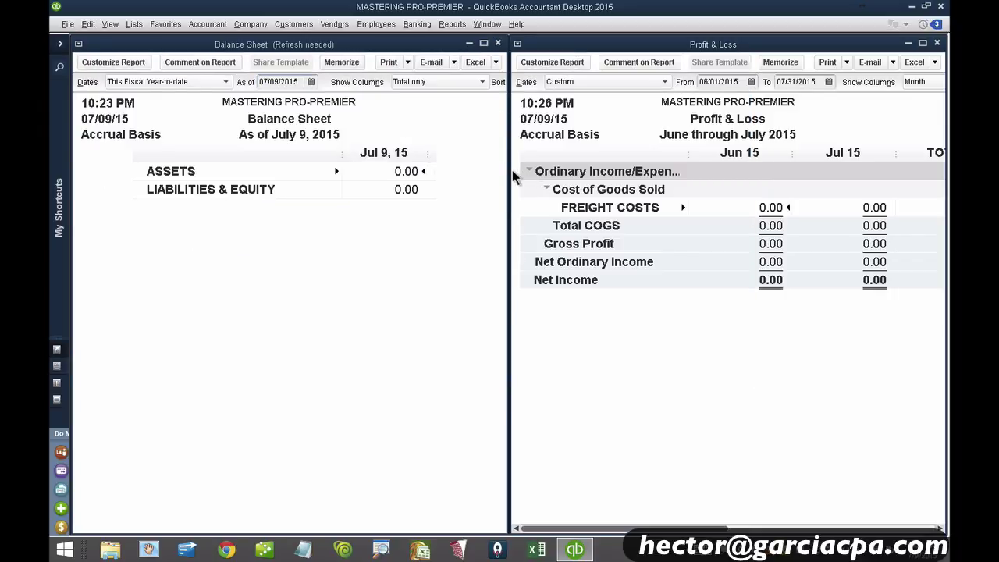
{"action": "left_click_drag", "start_coordinate": [508, 171], "coordinate": [441, 169]}
{"action": "left_click", "coordinate": [399, 228]}
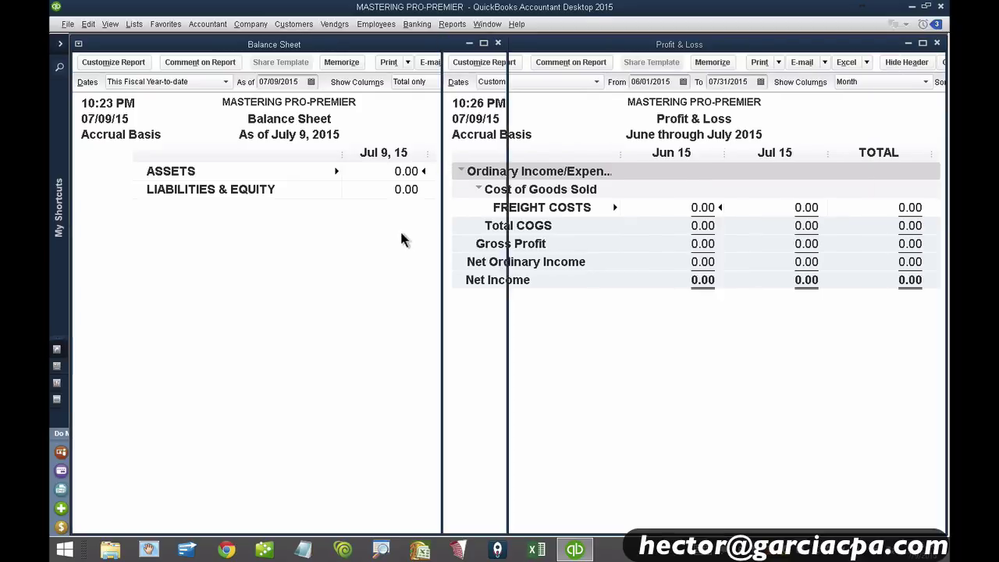
{"action": "left_click_drag", "start_coordinate": [508, 201], "coordinate": [440, 194]}
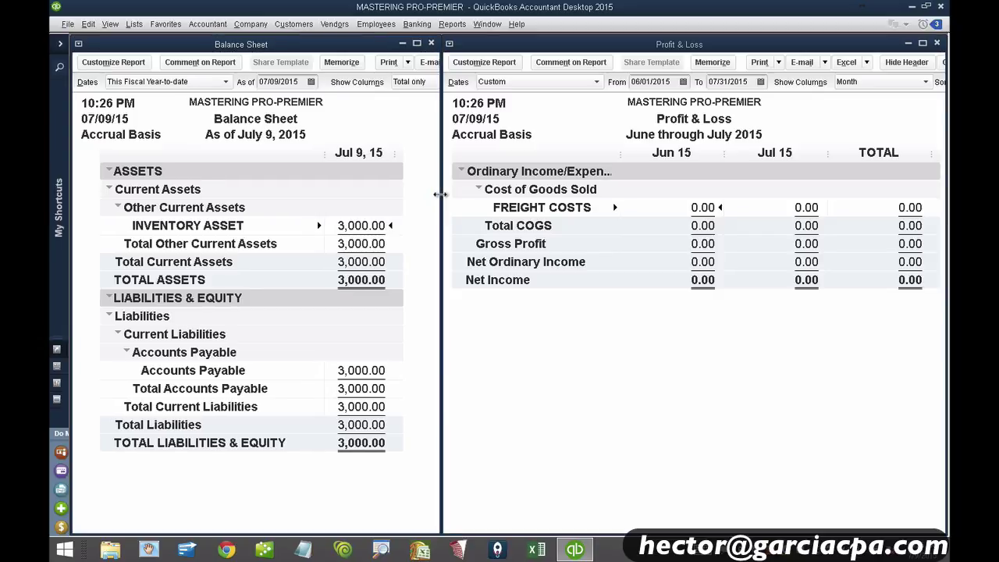
Reduce the font size of the Profit & Loss report.
{"action": "double_click", "coordinate": [562, 285]}
{"action": "left_click", "coordinate": [256, 137]}
{"action": "left_click", "coordinate": [238, 137]}
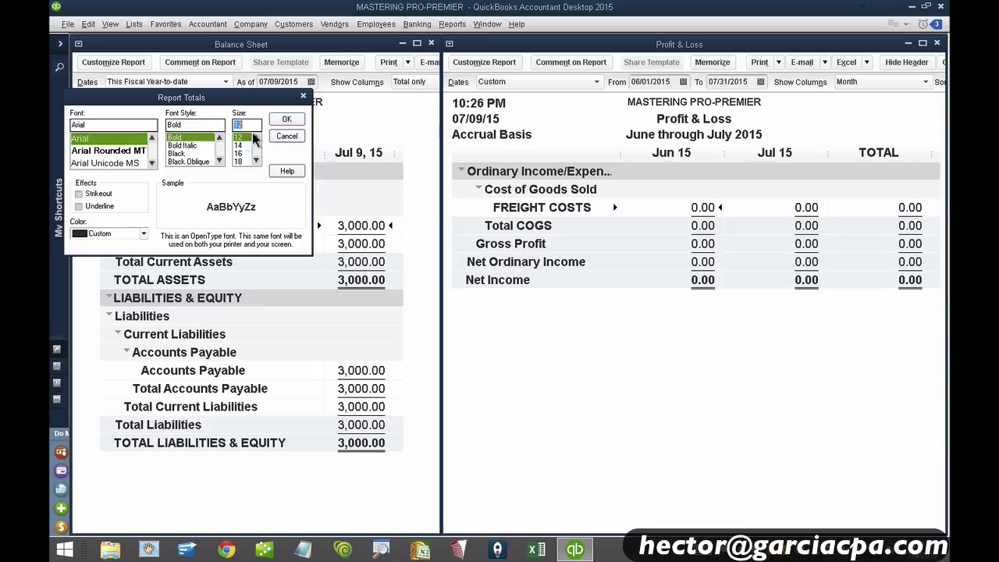
{"action": "left_click", "coordinate": [278, 118]}
{"action": "left_click", "coordinate": [445, 178]}
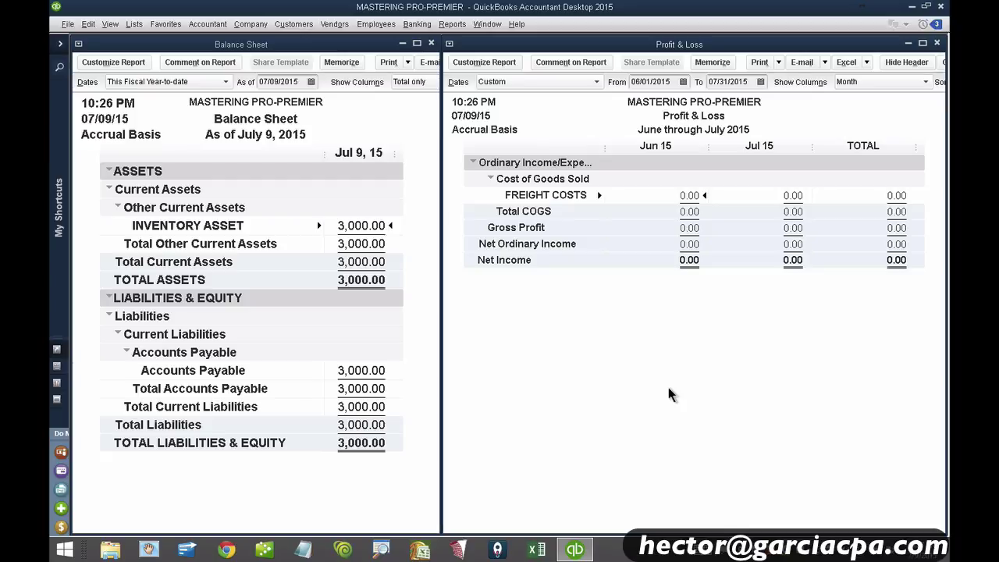
Start a new invoice for ABC CUSTOMER without applying any available sales order.
{"action": "left_click", "coordinate": [282, 26]}
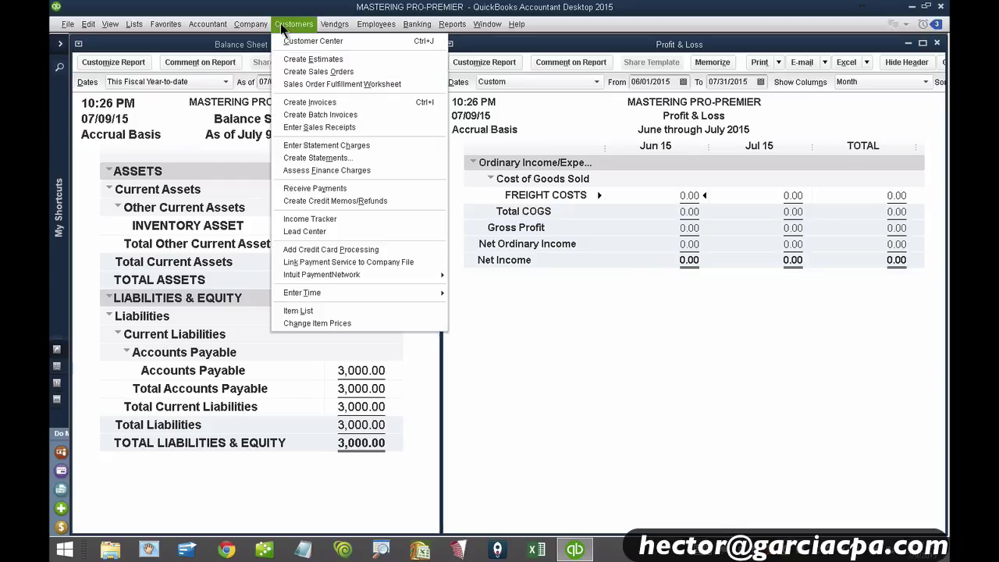
{"action": "left_click", "coordinate": [300, 104]}
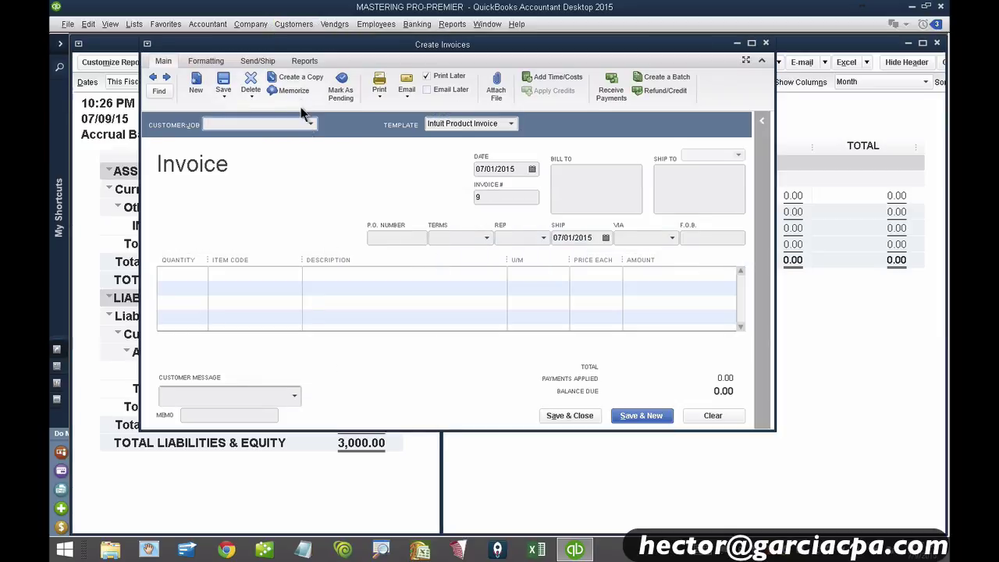
{"action": "left_click", "coordinate": [310, 129]}
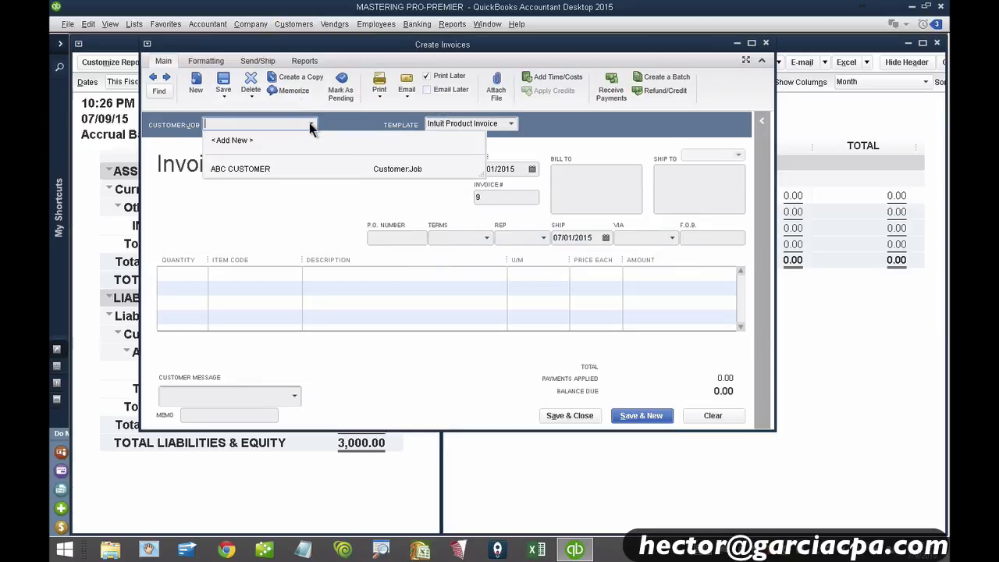
{"action": "left_click", "coordinate": [264, 167]}
{"action": "left_click", "coordinate": [441, 119]}
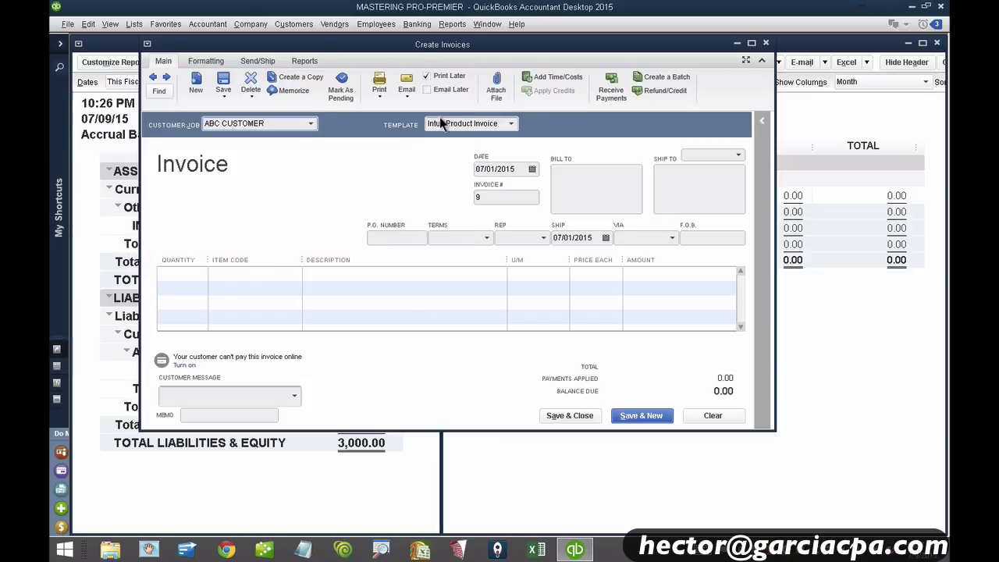
Add 100 Socks to the invoice, date it 07/02/2015, then save and close it.
{"action": "left_click", "coordinate": [182, 274]}
{"action": "type", "text": "100"}
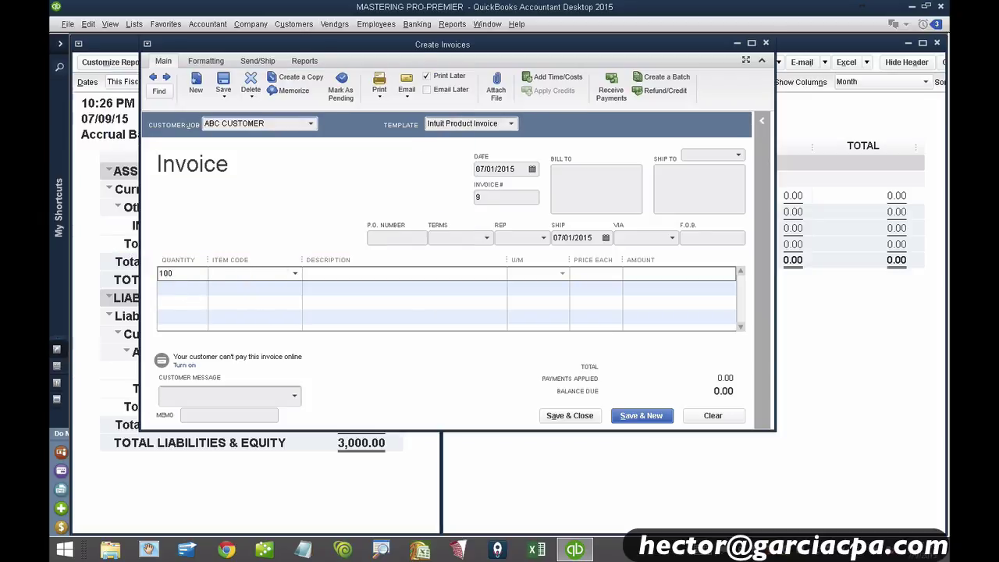
{"action": "left_click", "coordinate": [242, 271]}
{"action": "type", "text": "Socks"}
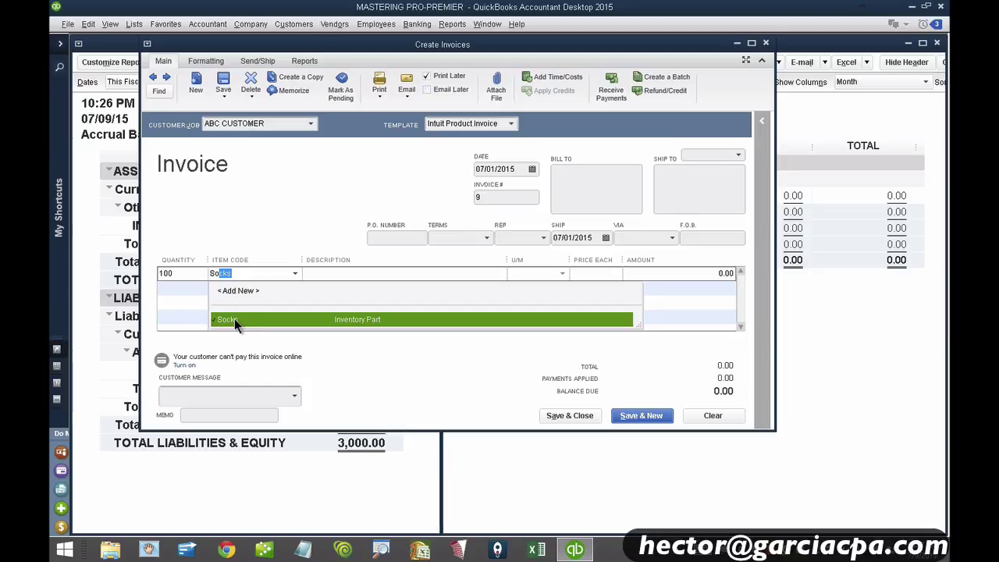
{"action": "left_click", "coordinate": [236, 326]}
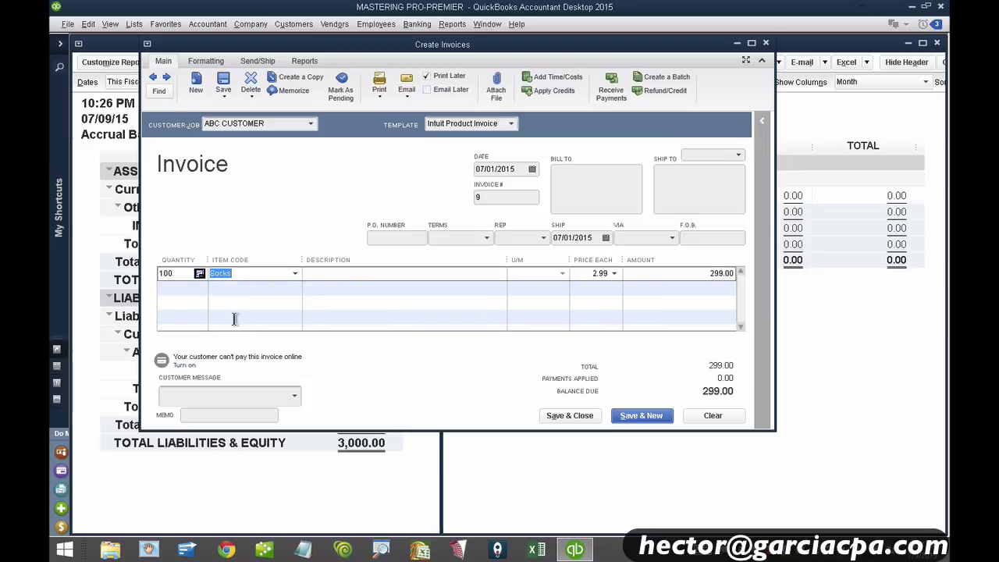
{"action": "left_click", "coordinate": [505, 169]}
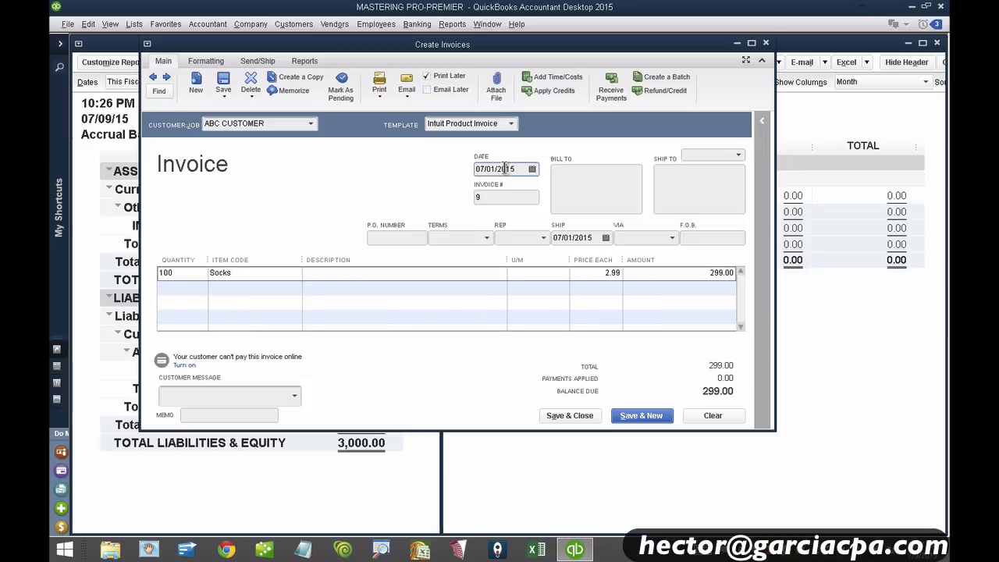
{"action": "left_click", "coordinate": [574, 414]}
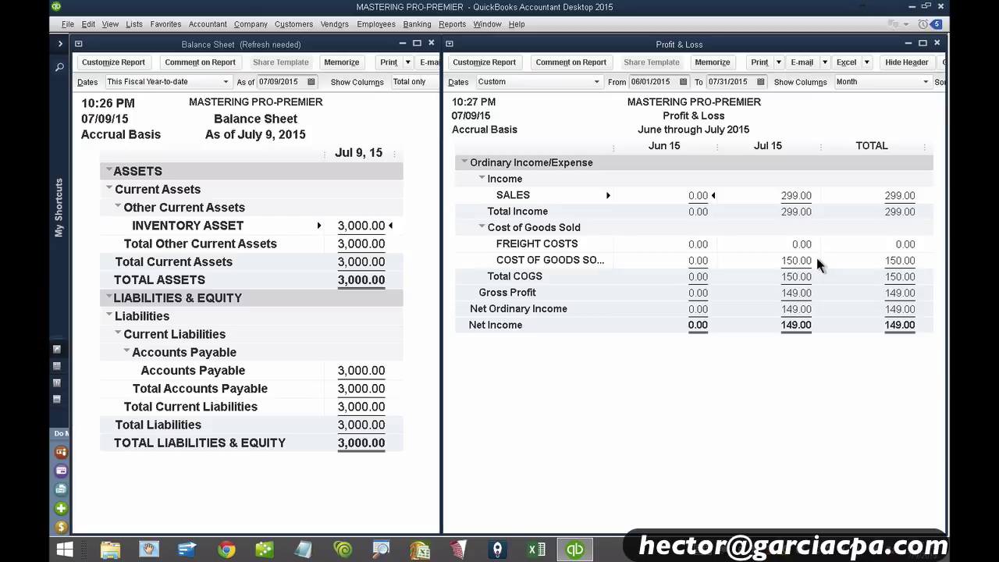
Open the Socks invoice behind the July sales figure on the Profit & Loss and close the transaction detail report.
{"action": "double_click", "coordinate": [797, 195]}
{"action": "double_click", "coordinate": [449, 171]}
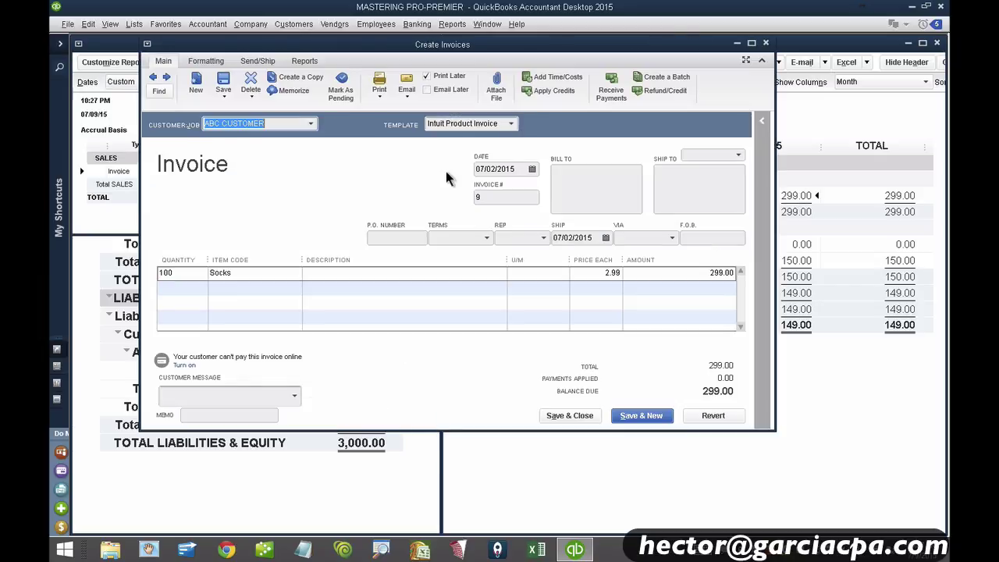
{"action": "double_click", "coordinate": [78, 44]}
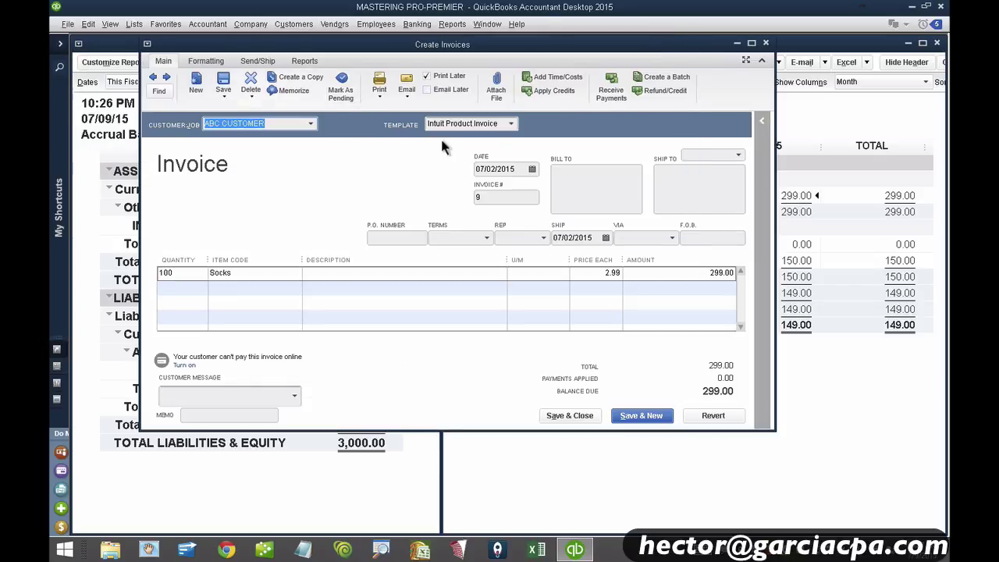
Change the Socks invoice date to 06/25/2015 and record the change.
{"action": "left_click", "coordinate": [490, 167]}
{"action": "left_click", "coordinate": [531, 169]}
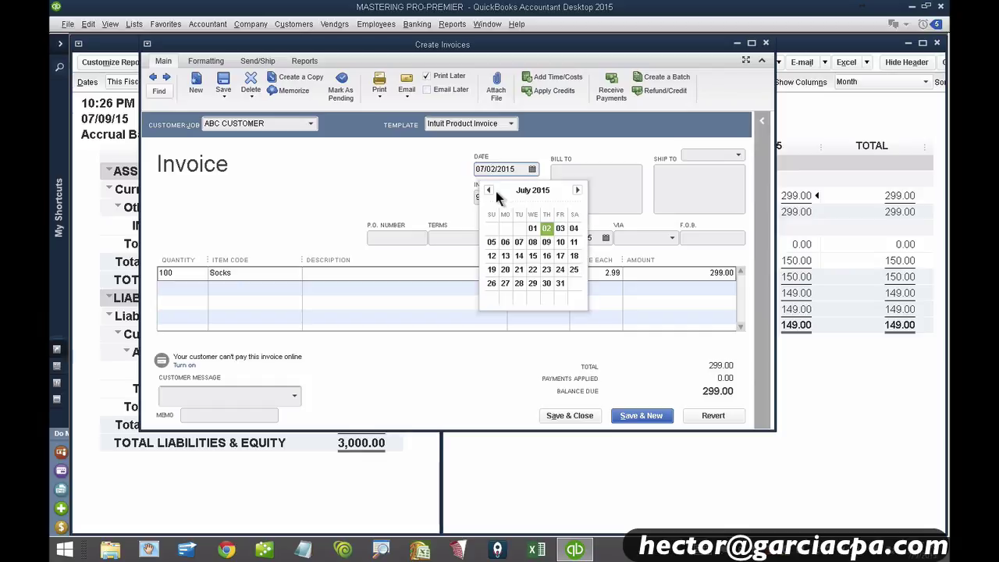
{"action": "left_click", "coordinate": [489, 190]}
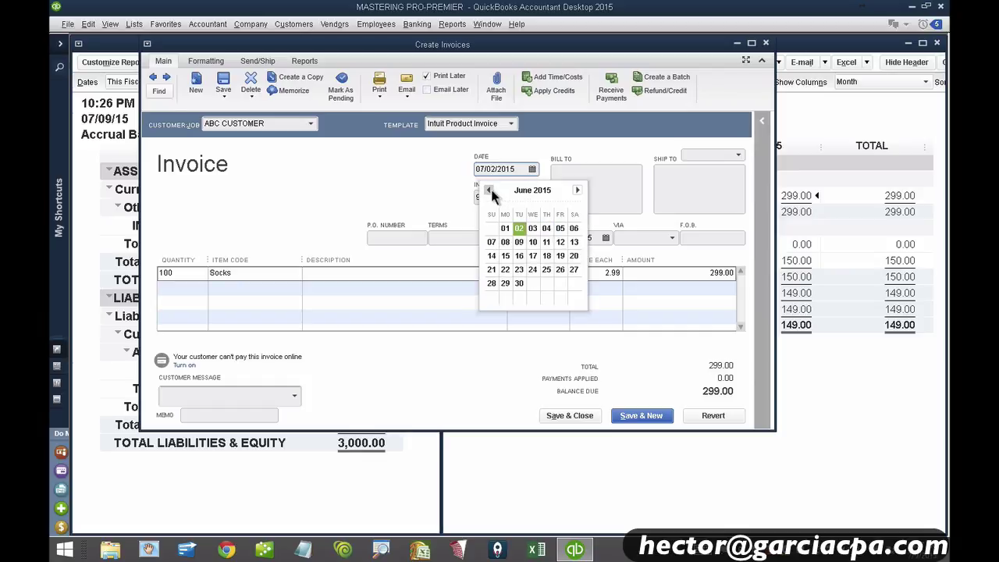
{"action": "left_click", "coordinate": [545, 269]}
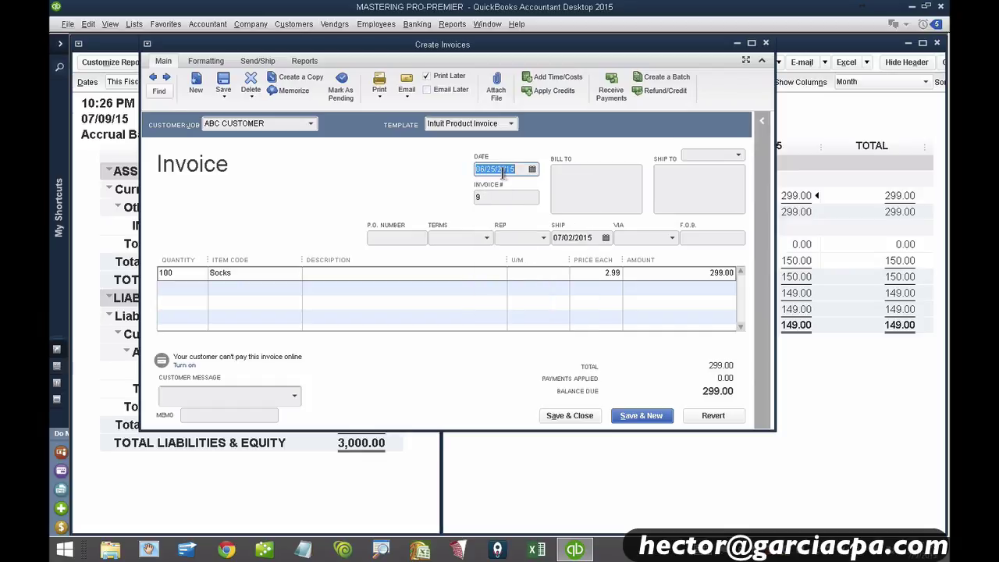
{"action": "left_click", "coordinate": [570, 415]}
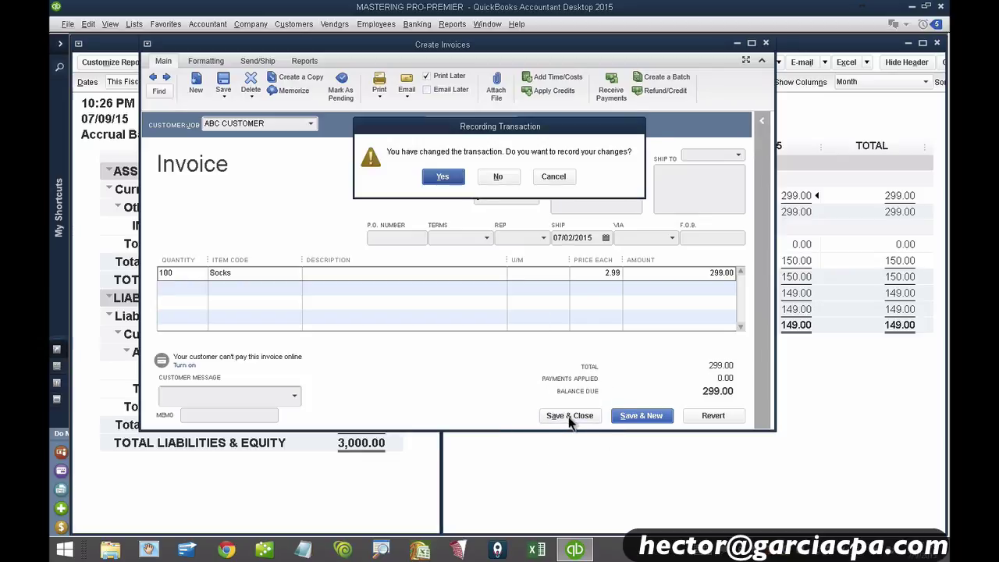
{"action": "left_click", "coordinate": [443, 178]}
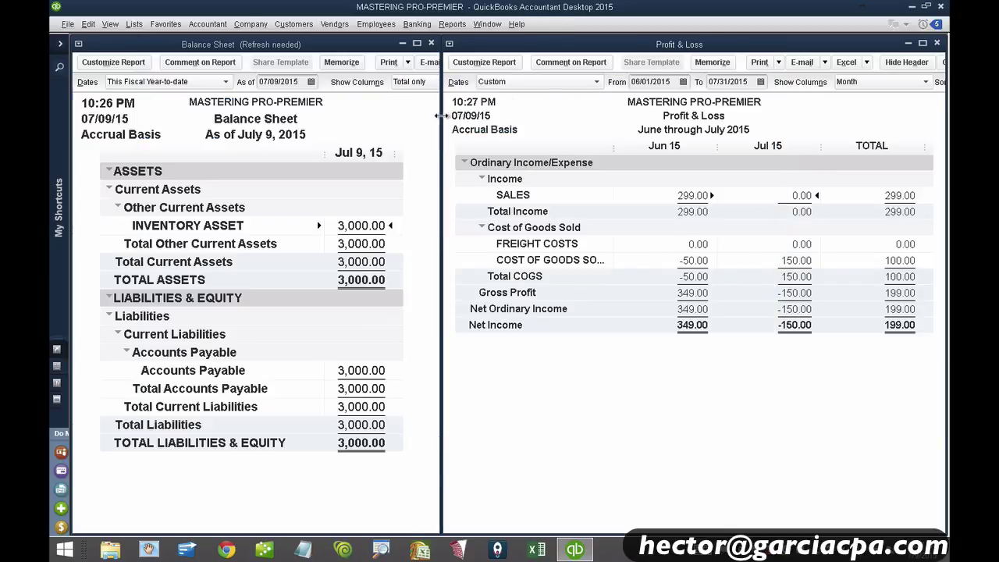
Widen the Profit & Loss window, refresh the Balance Sheet and narrow its window to fit beside it.
{"action": "left_click_drag", "start_coordinate": [439, 115], "coordinate": [394, 116]}
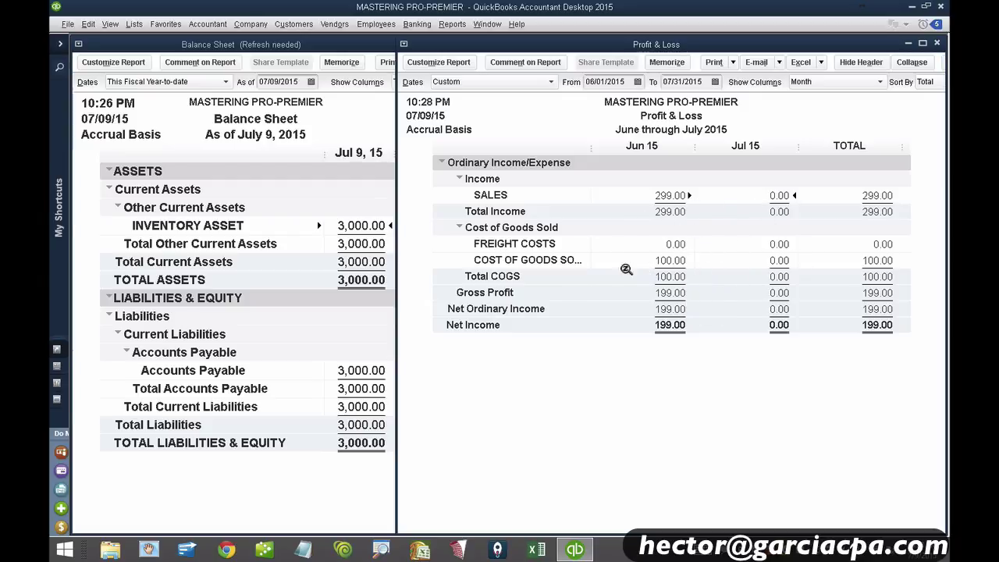
{"action": "left_click", "coordinate": [234, 274]}
{"action": "left_click_drag", "start_coordinate": [439, 238], "coordinate": [390, 224]}
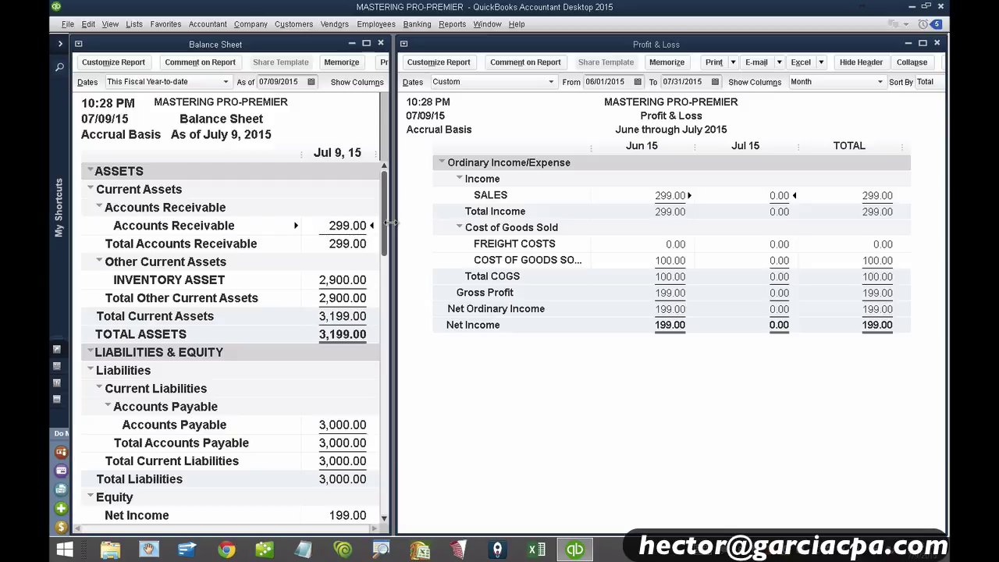
Start another invoice for ABC CUSTOMER, declining the available sales order.
{"action": "left_click", "coordinate": [257, 26]}
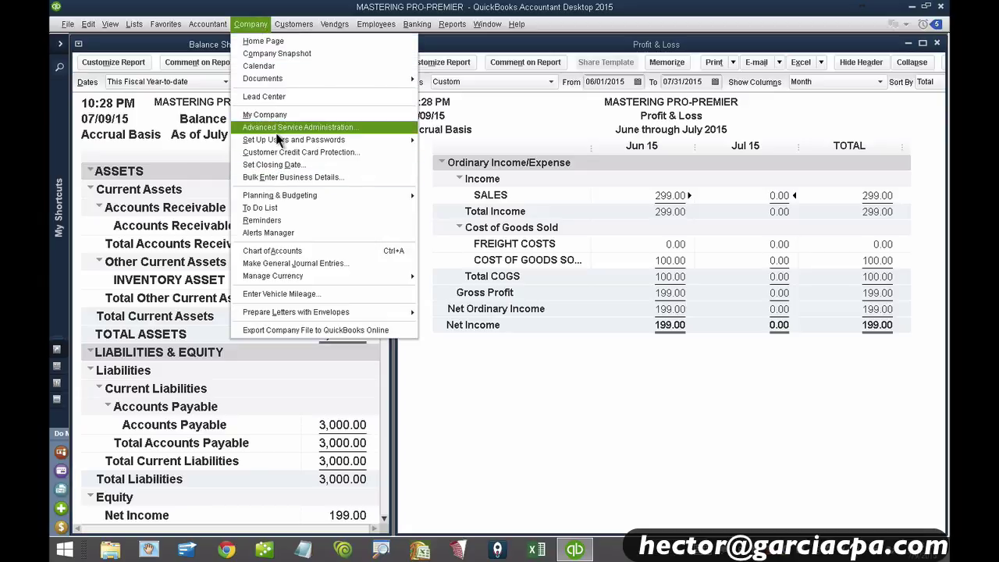
{"action": "left_click", "coordinate": [293, 24]}
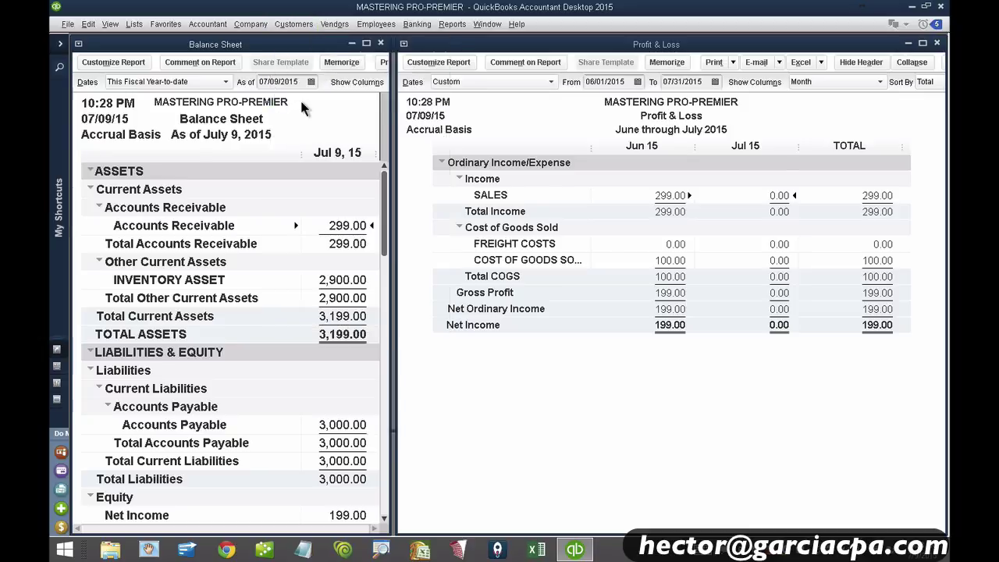
{"action": "left_click", "coordinate": [312, 124]}
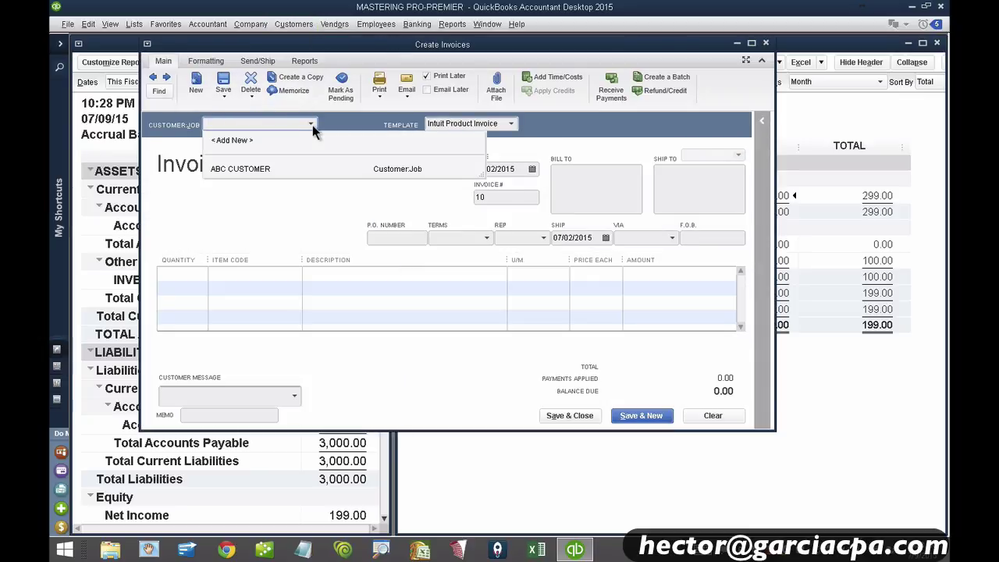
{"action": "left_click", "coordinate": [312, 169]}
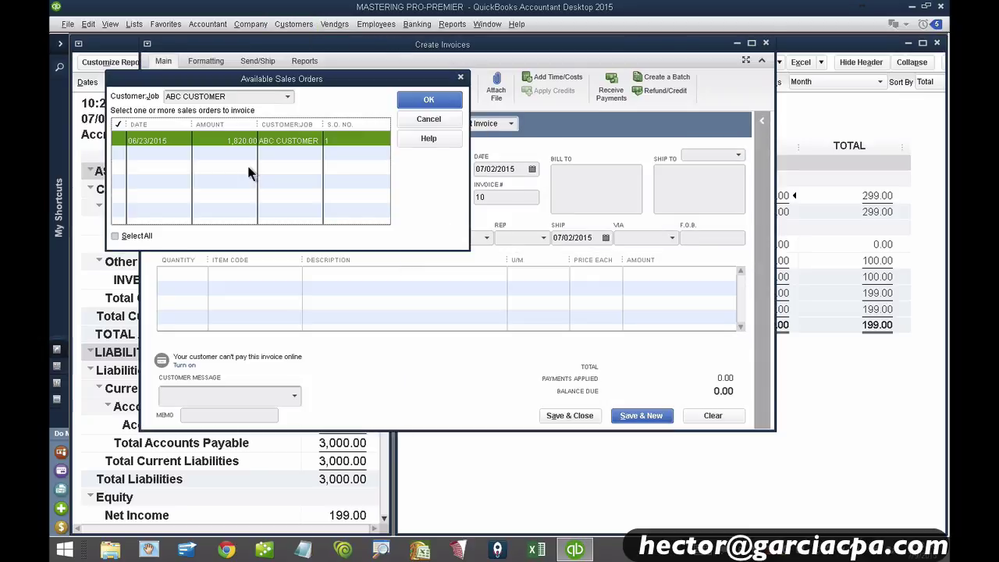
{"action": "left_click", "coordinate": [421, 120]}
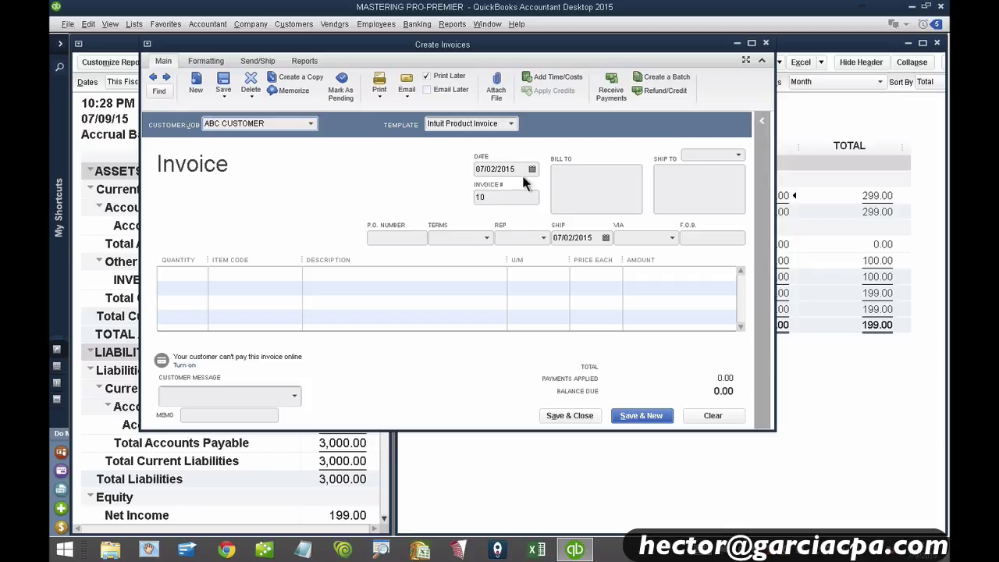
Invoice 1,000 Socks with the date 07/02/2015, then save and close the invoice.
{"action": "left_click", "coordinate": [177, 273]}
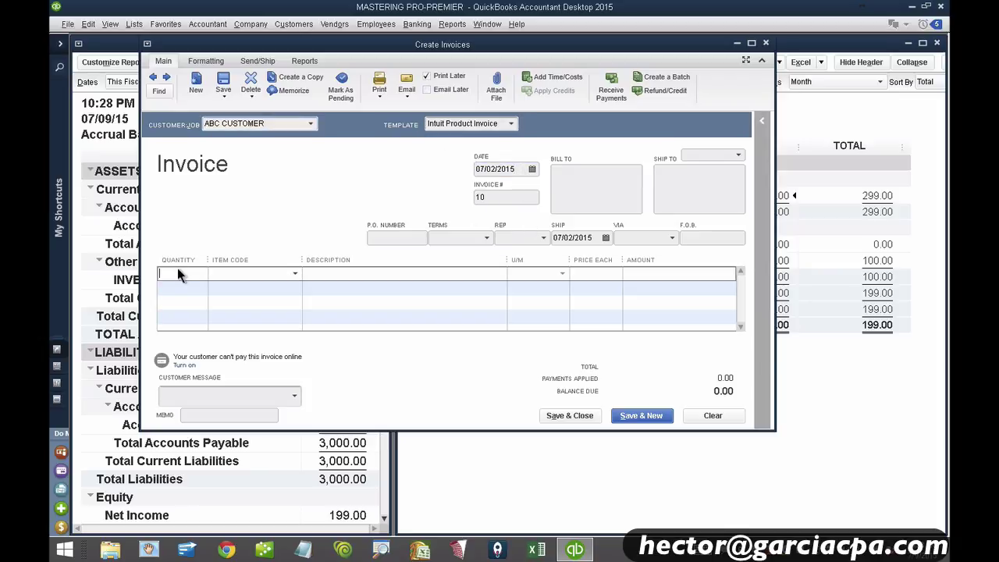
{"action": "type", "text": "1000"}
{"action": "key", "text": "Tab"}
{"action": "type", "text": "Soc"}
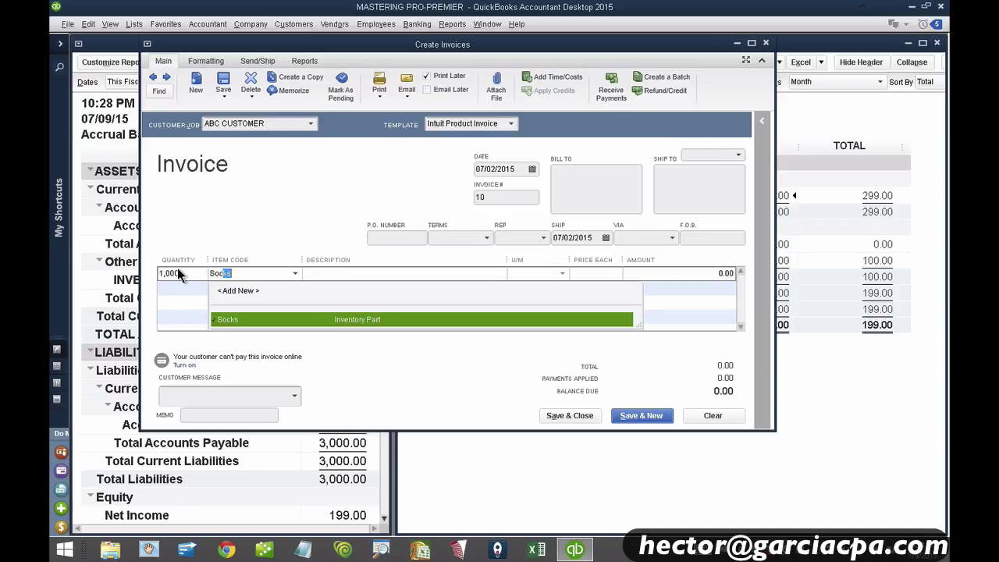
{"action": "key", "text": "Tab"}
{"action": "left_click", "coordinate": [503, 169]}
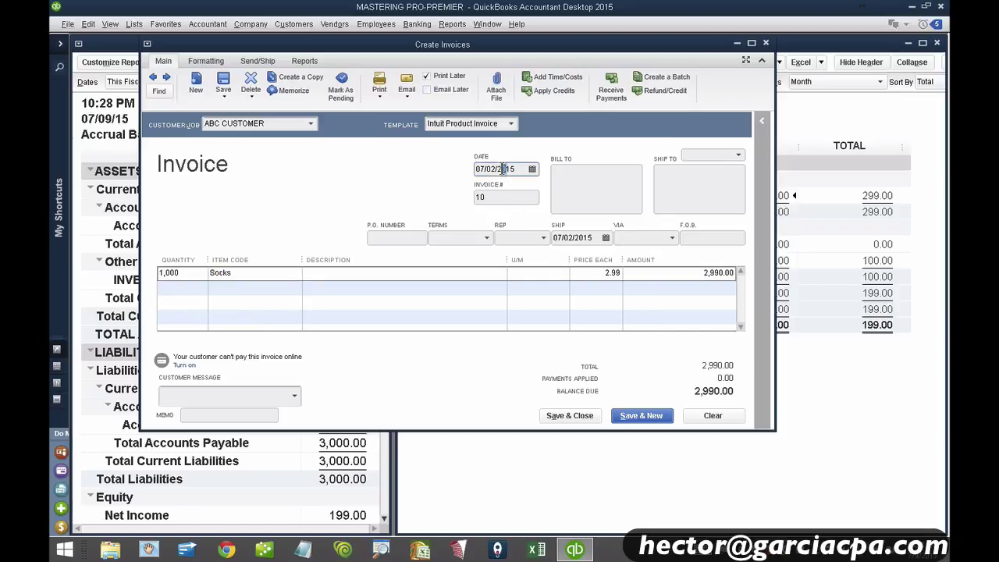
{"action": "left_click_drag", "start_coordinate": [502, 168], "coordinate": [508, 169]}
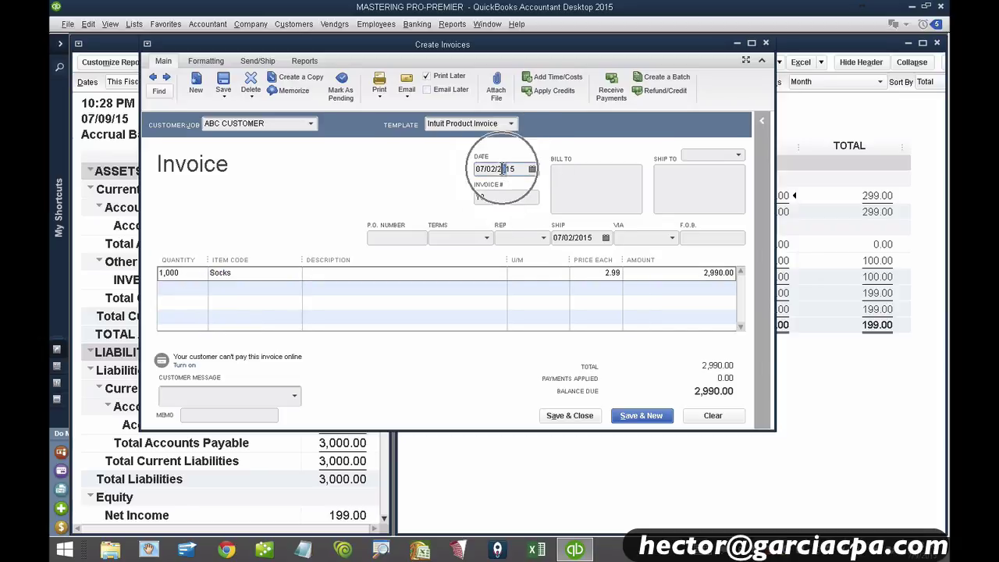
{"action": "left_click", "coordinate": [572, 417]}
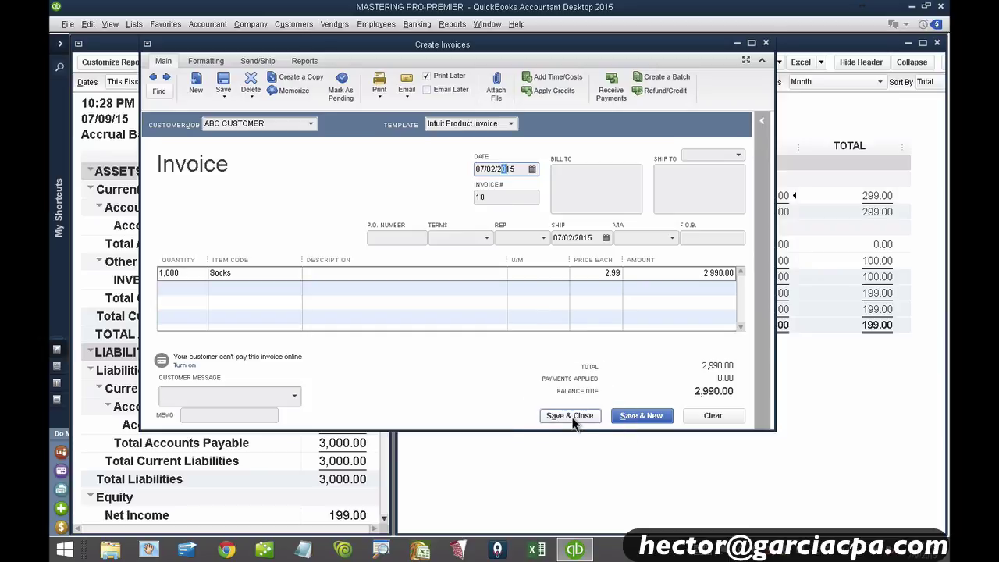
{"action": "left_click", "coordinate": [572, 417]}
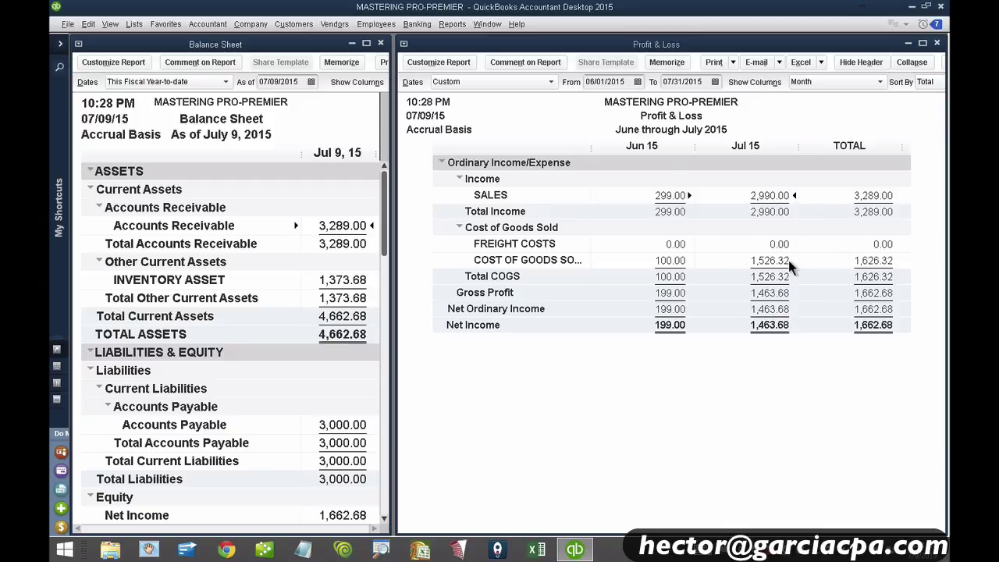
{"action": "left_click", "coordinate": [449, 24]}
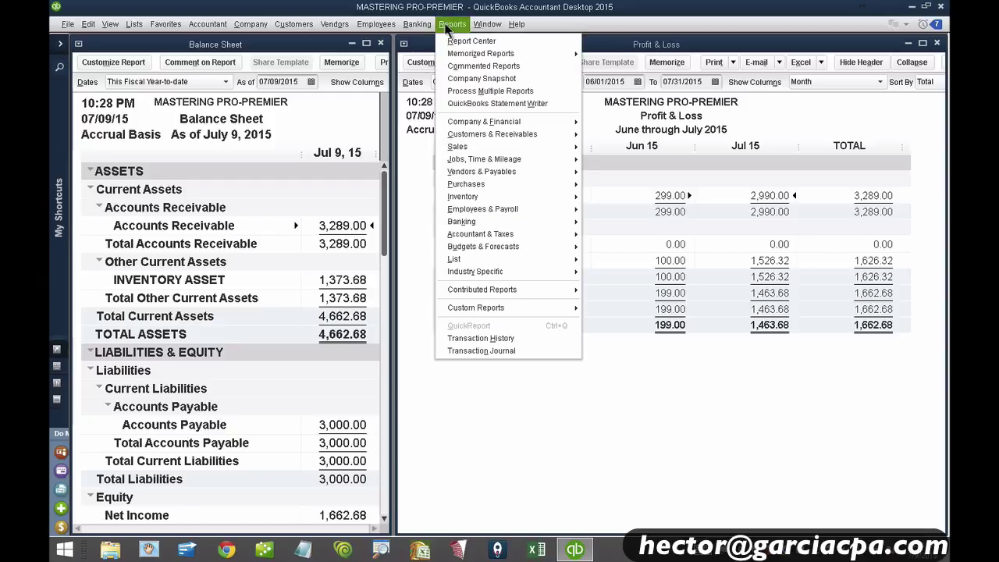
{"action": "left_click", "coordinate": [451, 25]}
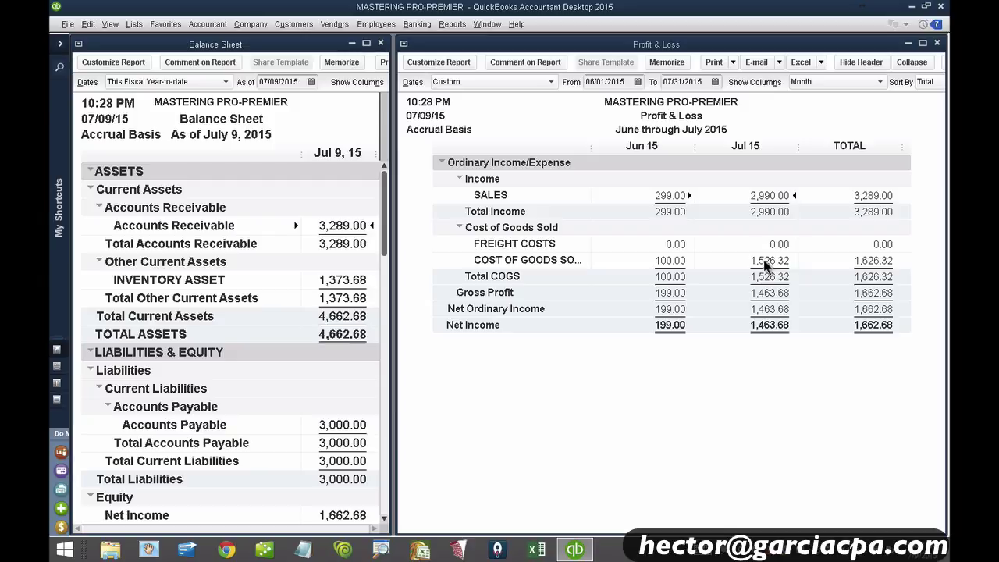
Reduce the quantity on the July Socks invoice behind the Profit & Loss sales figure to 100, record it and close the detail report.
{"action": "double_click", "coordinate": [765, 194]}
{"action": "double_click", "coordinate": [447, 174]}
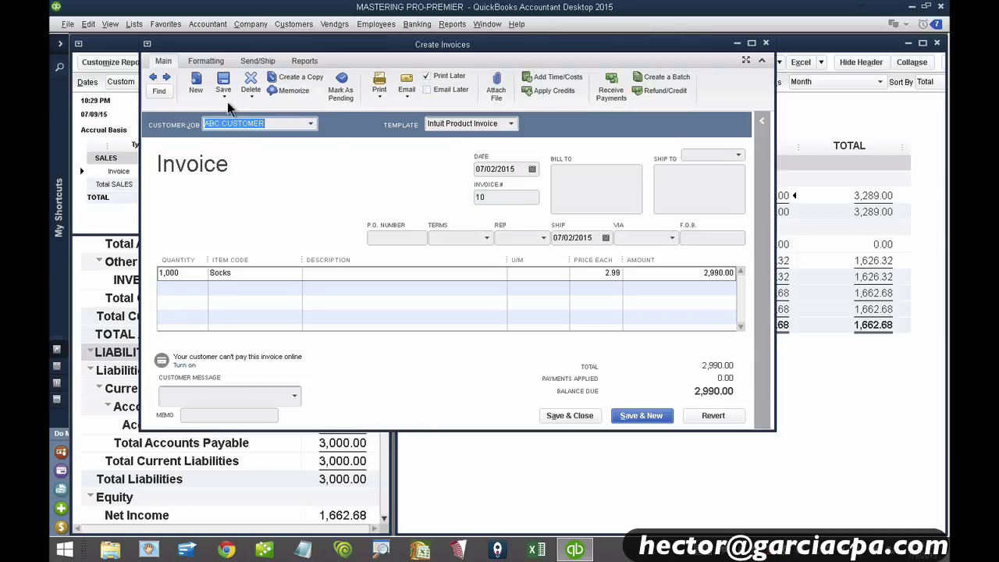
{"action": "left_click", "coordinate": [182, 273]}
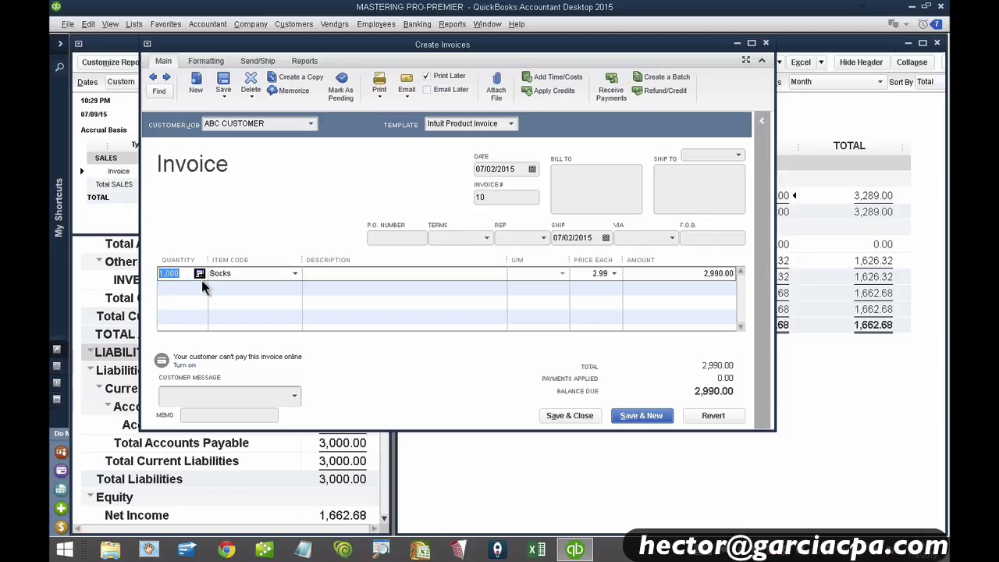
{"action": "type", "text": "100"}
{"action": "left_click", "coordinate": [562, 416]}
{"action": "left_click", "coordinate": [439, 174]}
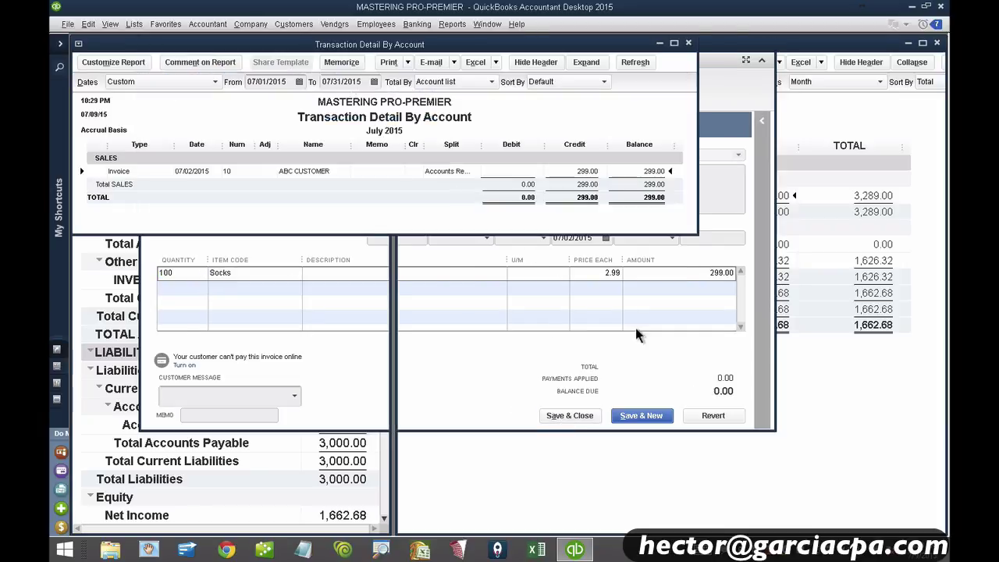
{"action": "left_click", "coordinate": [688, 44]}
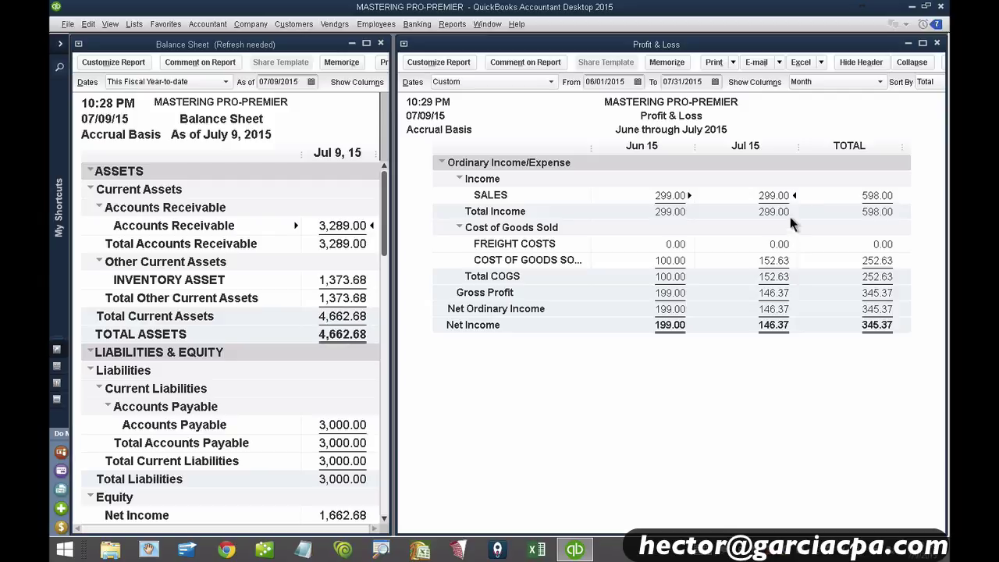
{"action": "double_click", "coordinate": [776, 195]}
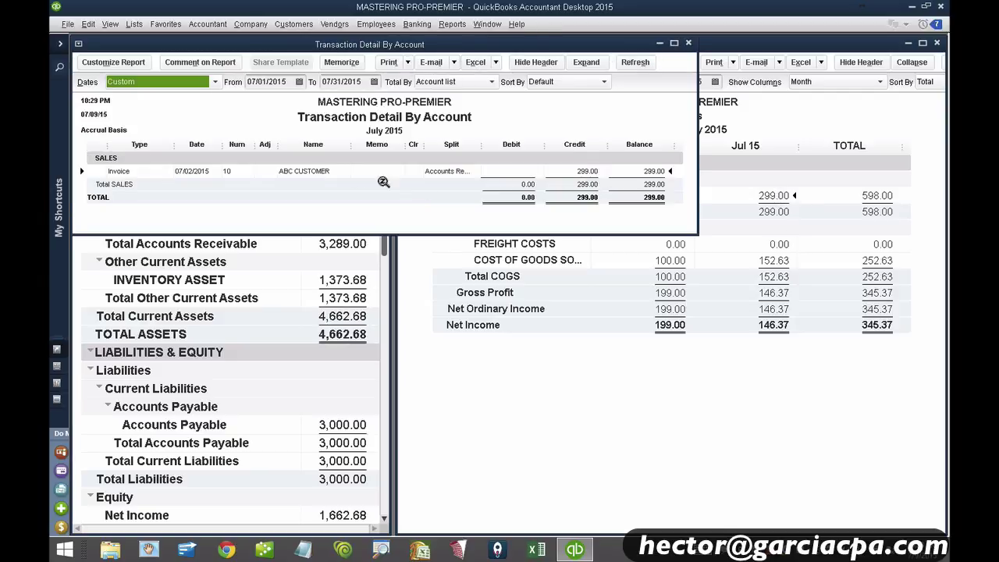
{"action": "double_click", "coordinate": [317, 172]}
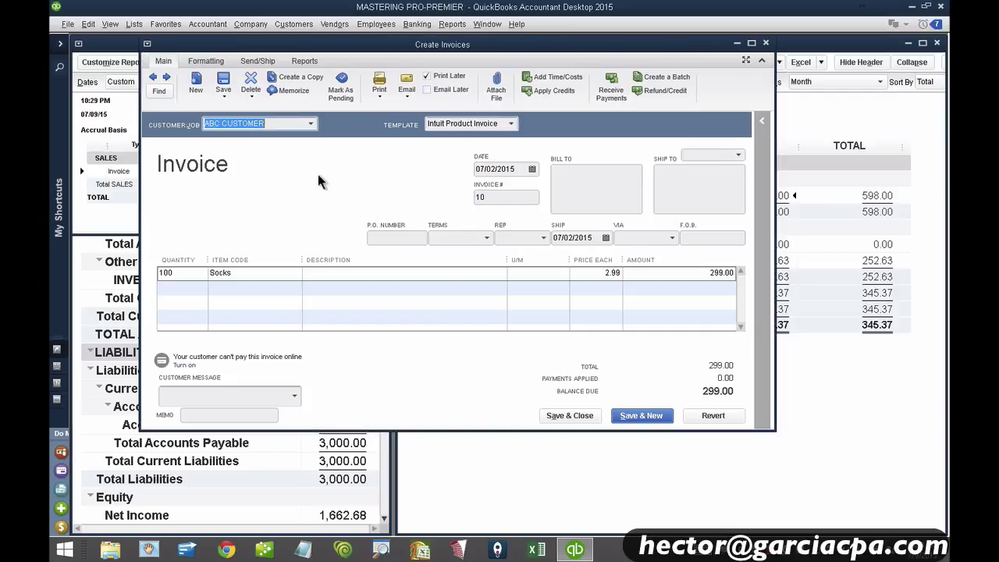
{"action": "left_click", "coordinate": [78, 45]}
{"action": "left_click", "coordinate": [78, 48]}
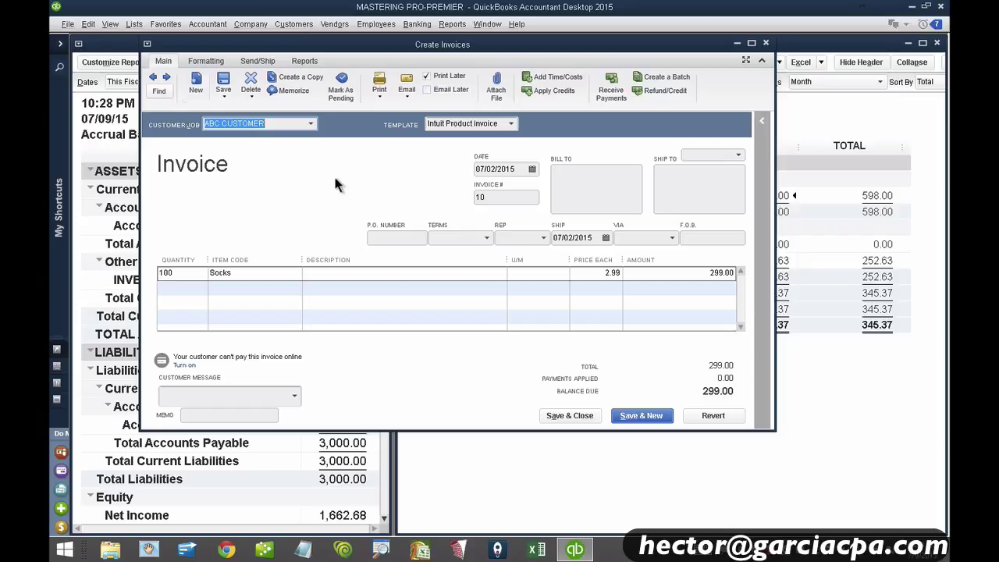
{"action": "left_click", "coordinate": [531, 170]}
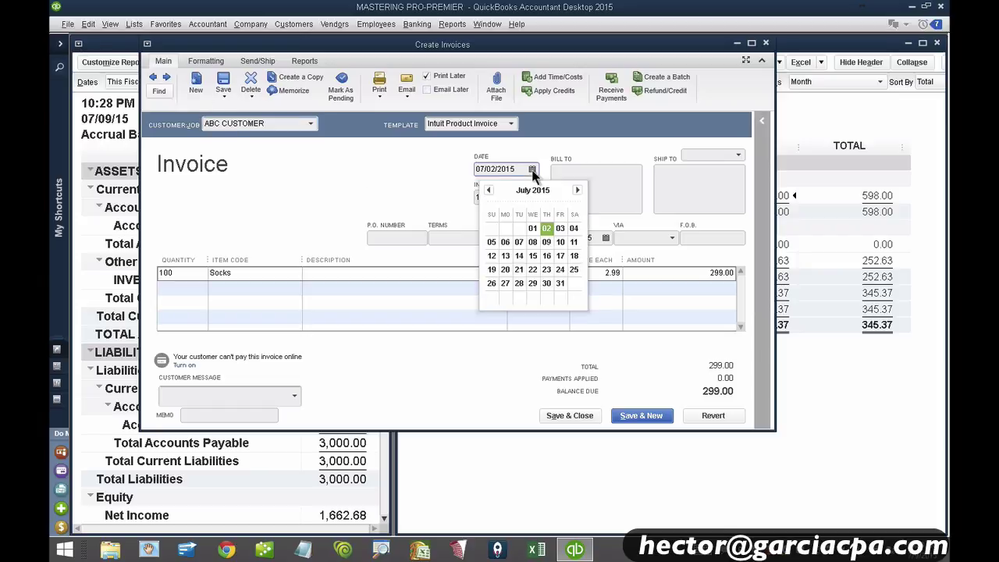
{"action": "left_click", "coordinate": [489, 191]}
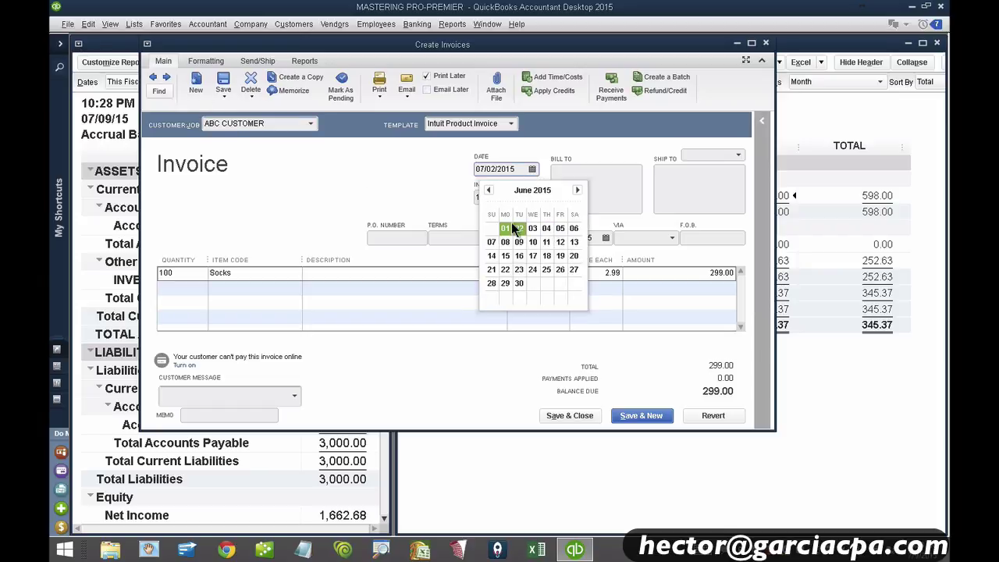
{"action": "left_click", "coordinate": [546, 269]}
{"action": "left_click", "coordinate": [344, 272]}
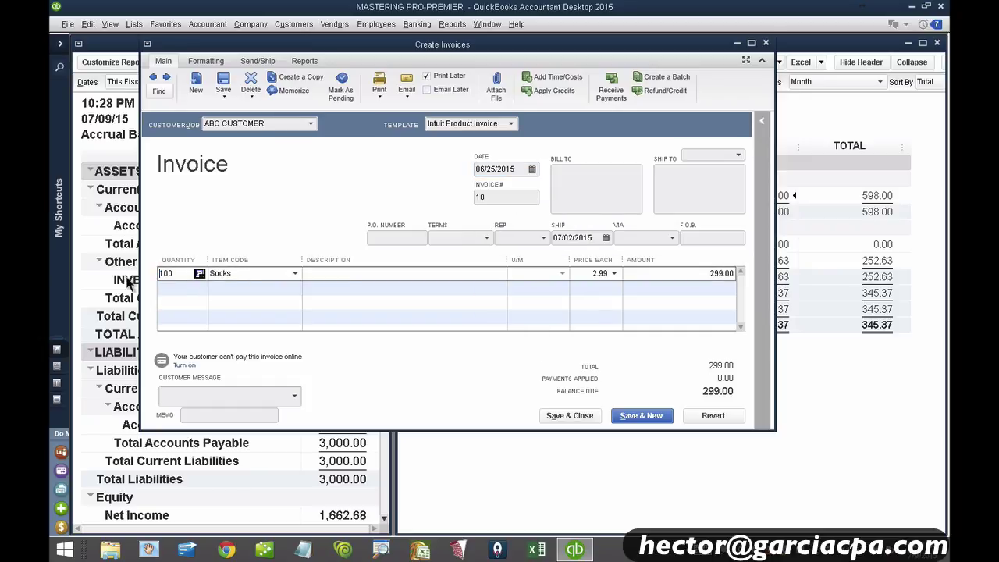
{"action": "double_click", "coordinate": [166, 274]}
{"action": "type", "text": "900"}
{"action": "left_click_drag", "start_coordinate": [285, 45], "coordinate": [312, 79]}
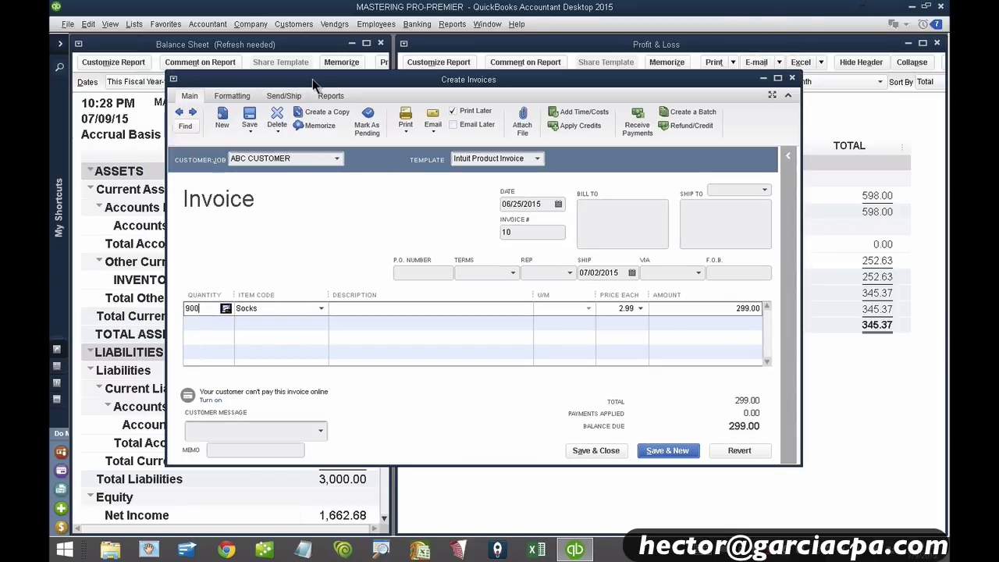
{"action": "double_click", "coordinate": [208, 309]}
{"action": "left_click", "coordinate": [523, 206]}
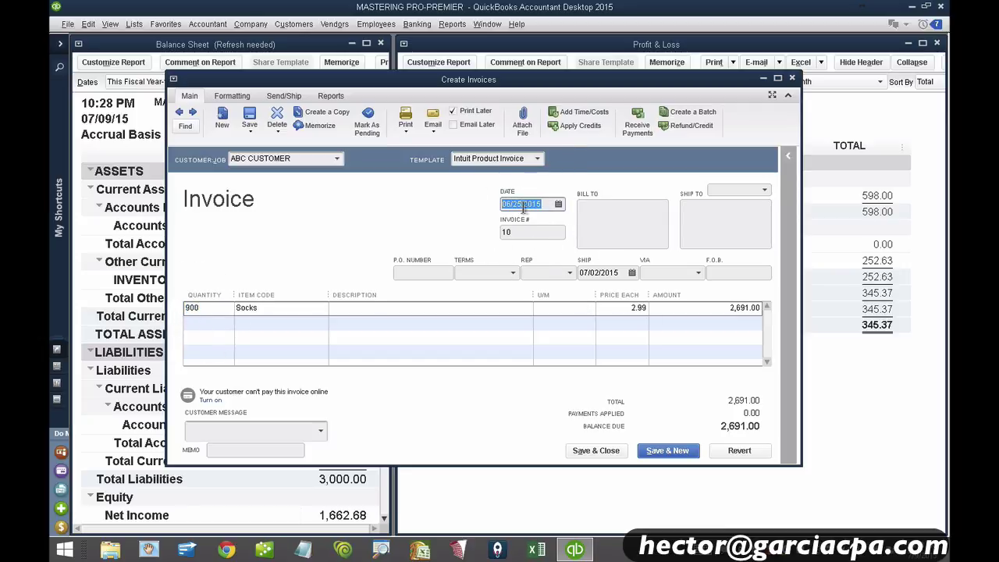
{"action": "left_click", "coordinate": [216, 309]}
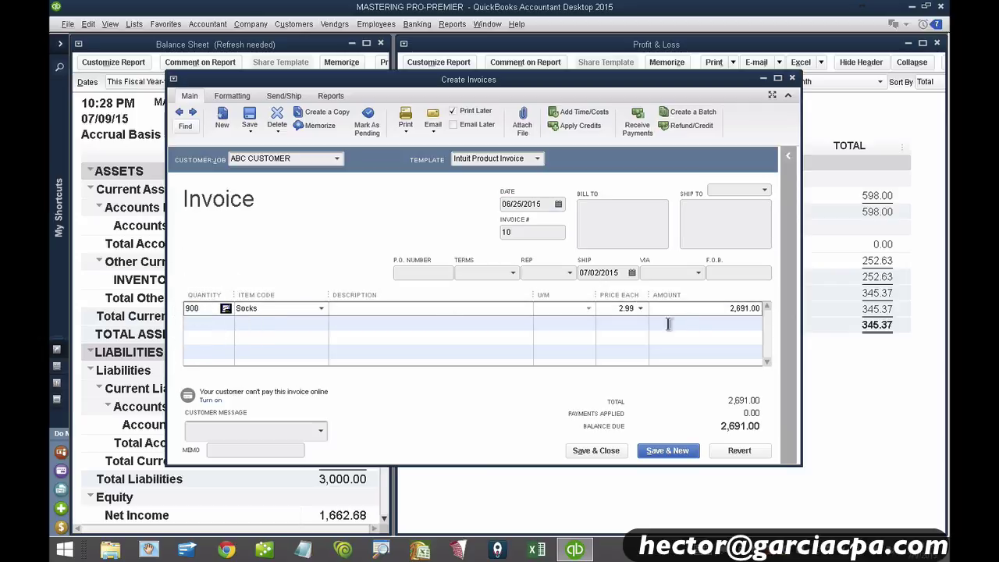
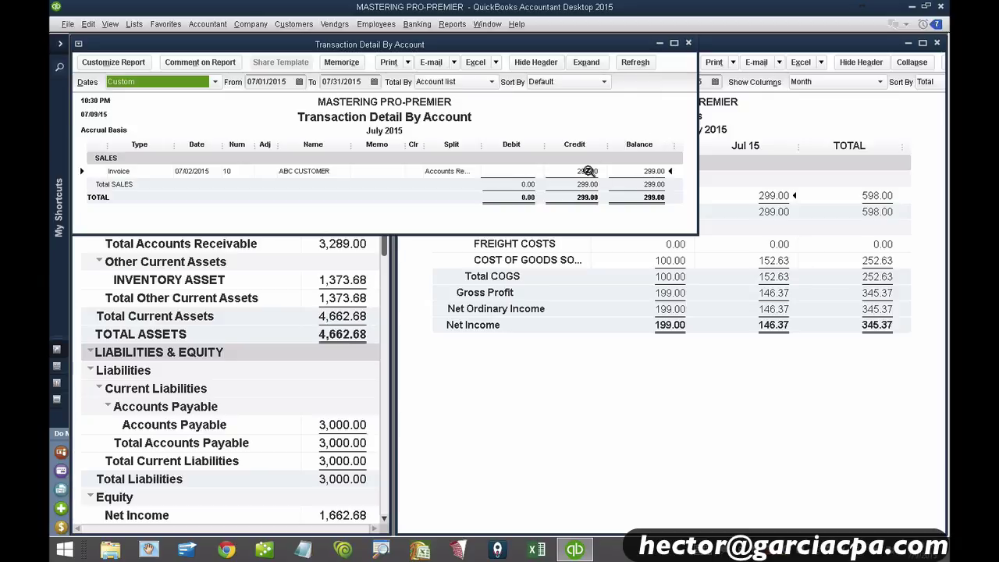
{"action": "left_click", "coordinate": [688, 43]}
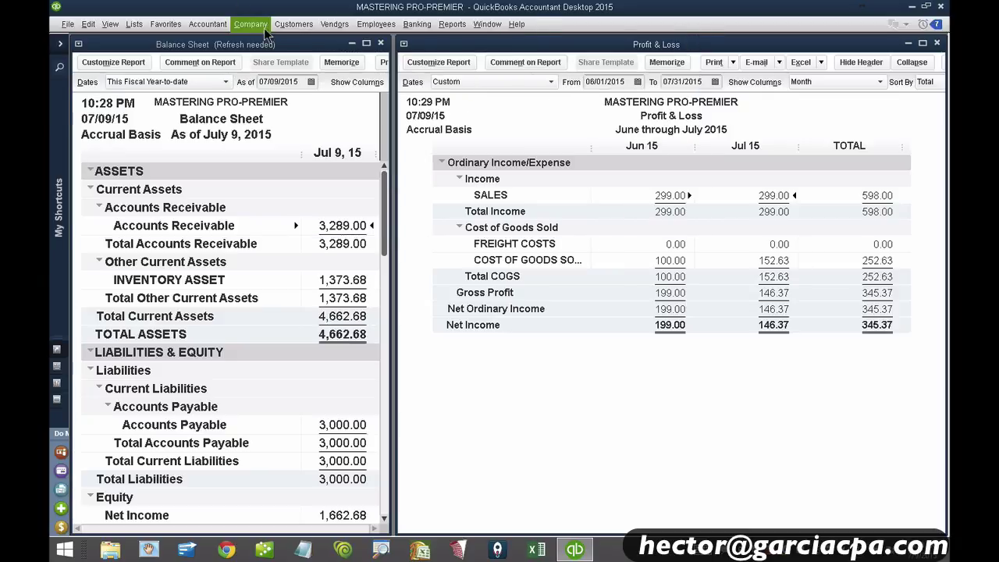
Start a new invoice and date it 06/16/2015.
{"action": "left_click", "coordinate": [287, 23]}
{"action": "left_click", "coordinate": [303, 105]}
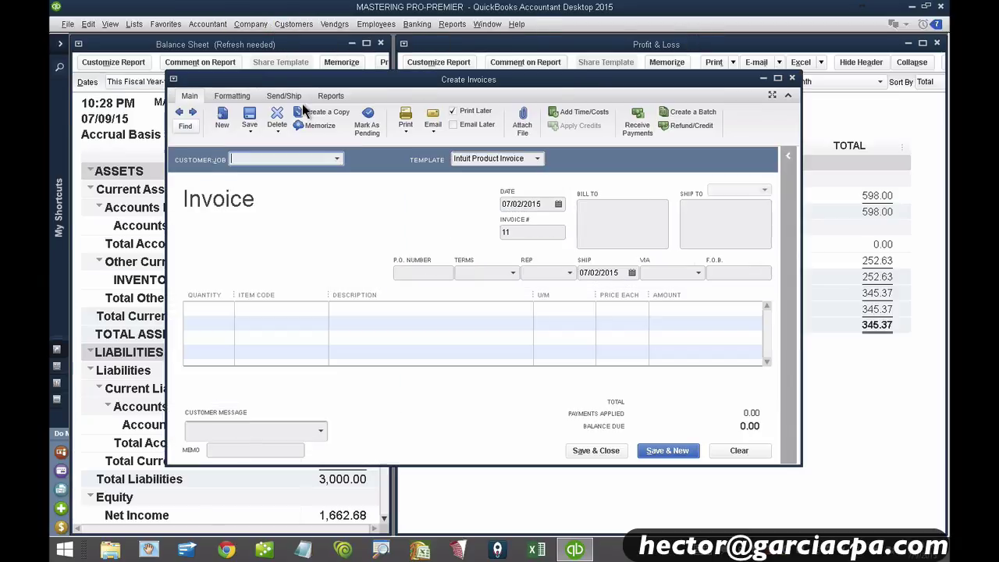
{"action": "left_click", "coordinate": [557, 205]}
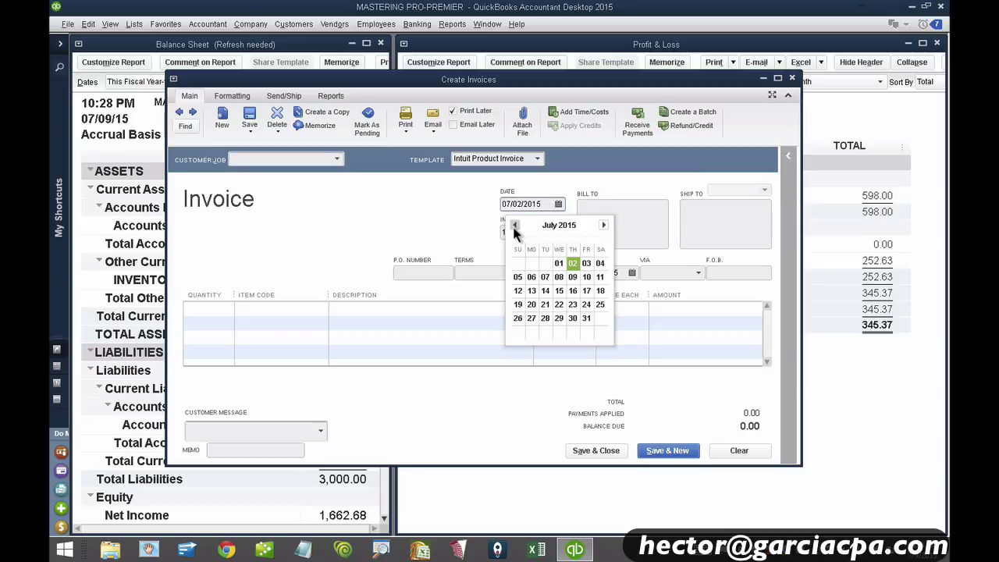
{"action": "left_click", "coordinate": [514, 225]}
{"action": "left_click", "coordinate": [546, 291]}
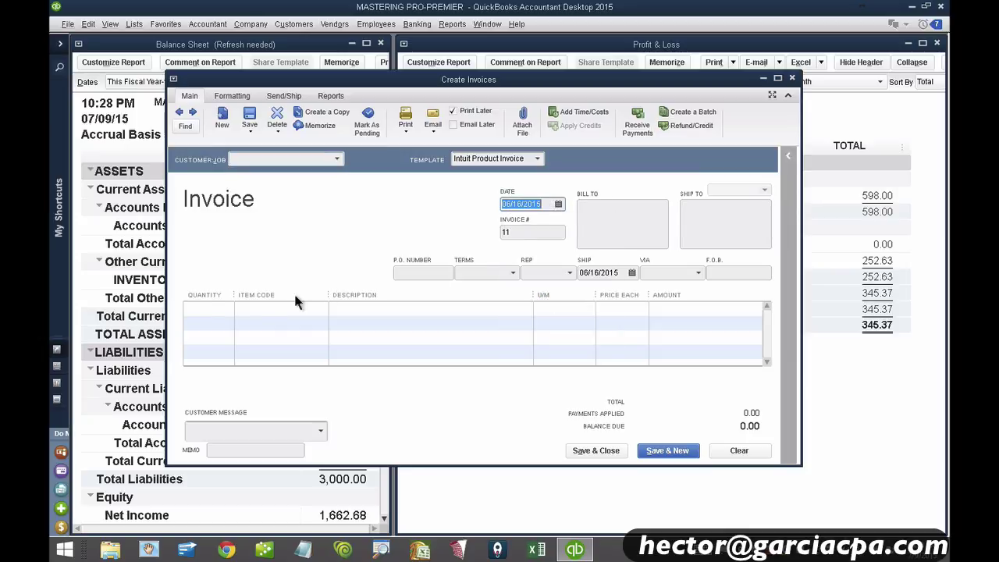
Enter 900 Socks on the invoice, assign it to ABC CUSTOMER, then save and close it.
{"action": "left_click", "coordinate": [201, 308]}
{"action": "type", "text": "900"}
{"action": "key", "text": "Tab"}
{"action": "type", "text": "so"}
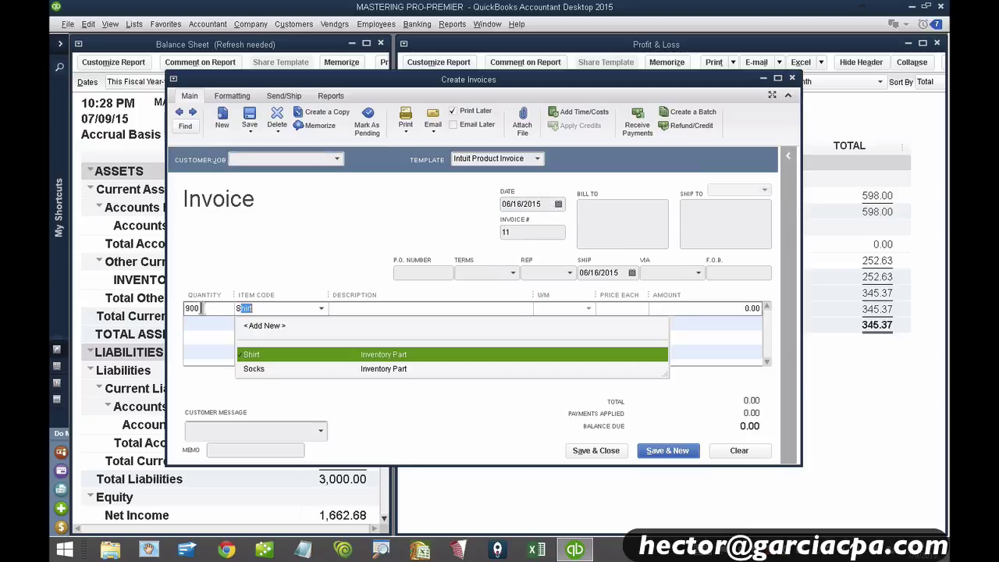
{"action": "key", "text": "Tab"}
{"action": "left_click", "coordinate": [337, 161]}
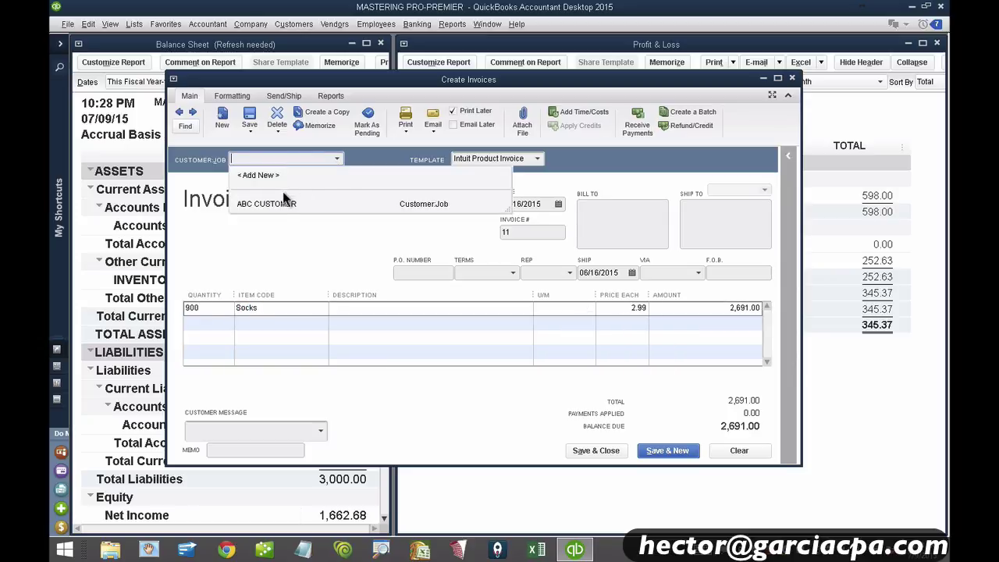
{"action": "left_click", "coordinate": [265, 196]}
{"action": "left_click", "coordinate": [606, 451]}
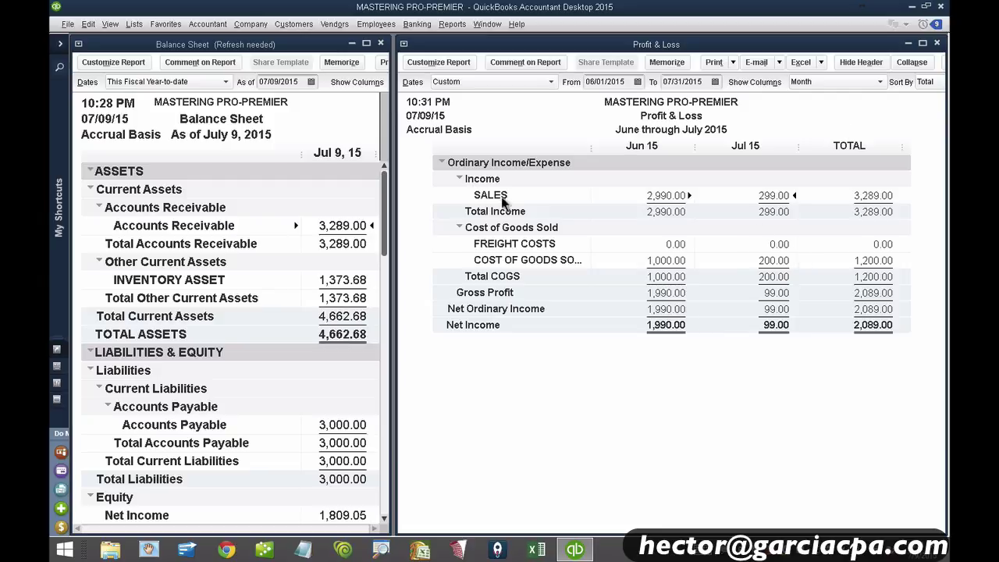
Compare the June and July cost of goods sold in the Profit & Loss report.
{"action": "double_click", "coordinate": [682, 261]}
{"action": "left_click", "coordinate": [682, 261]}
{"action": "double_click", "coordinate": [795, 262]}
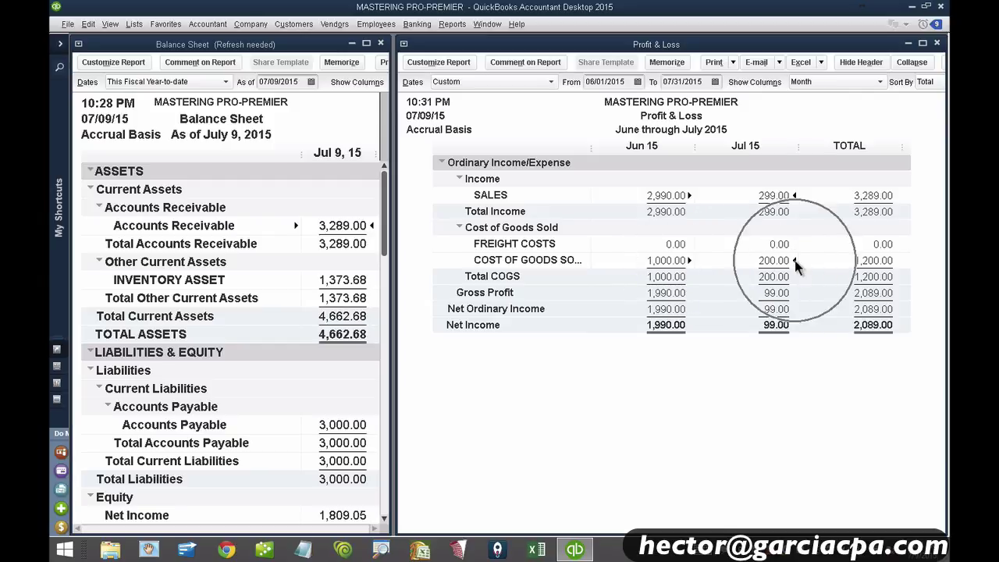
{"action": "left_click", "coordinate": [795, 262]}
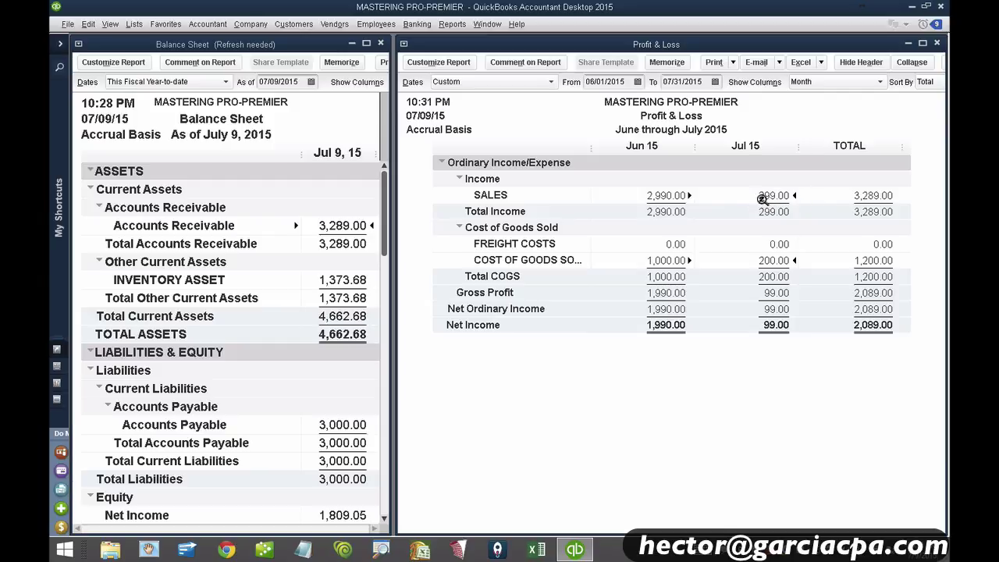
Redate the 100-Socks invoice behind the June sales figure to 07/04/2015, record it and close the detail report without memorizing it.
{"action": "double_click", "coordinate": [672, 196]}
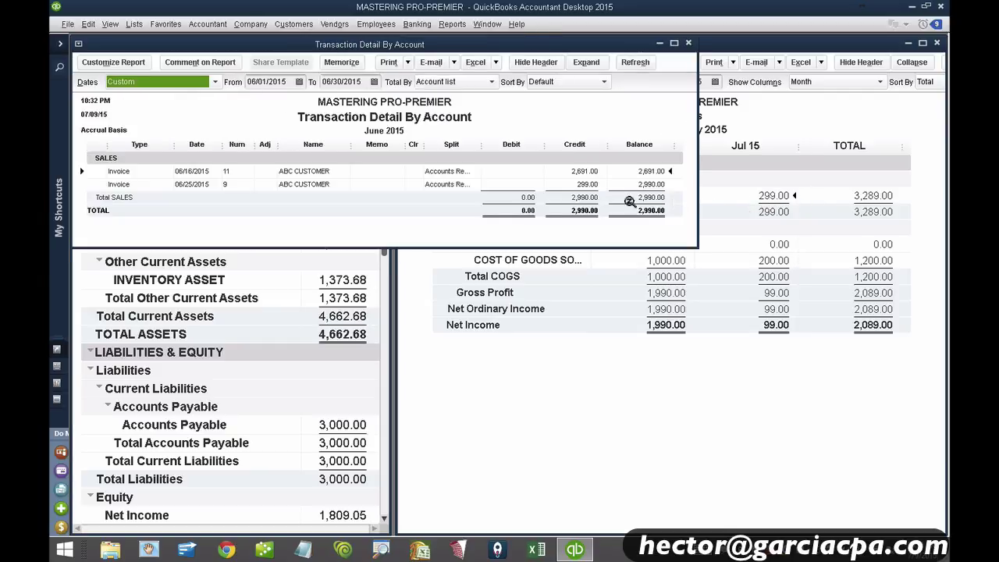
{"action": "double_click", "coordinate": [446, 183]}
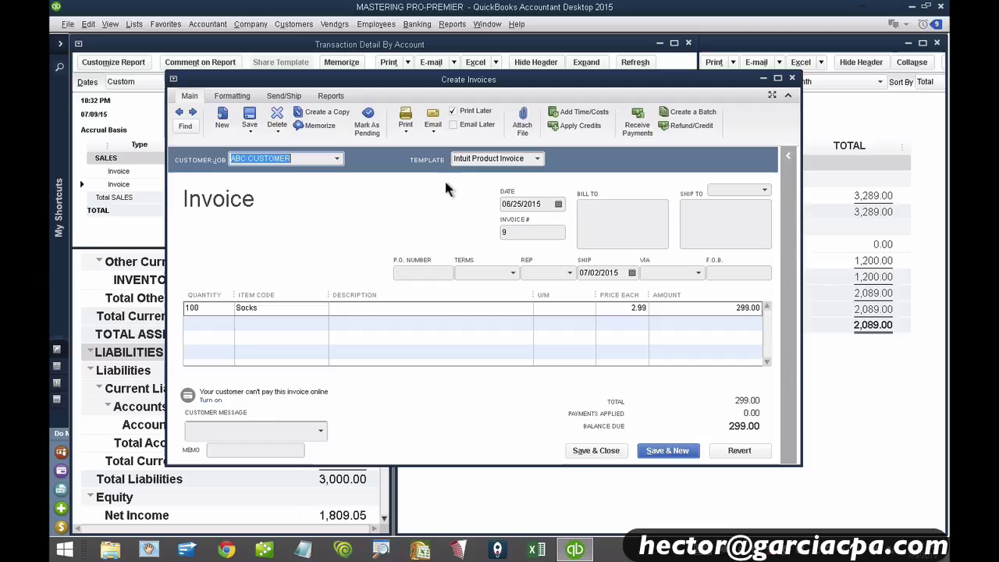
{"action": "left_click", "coordinate": [557, 204]}
{"action": "left_click", "coordinate": [603, 225]}
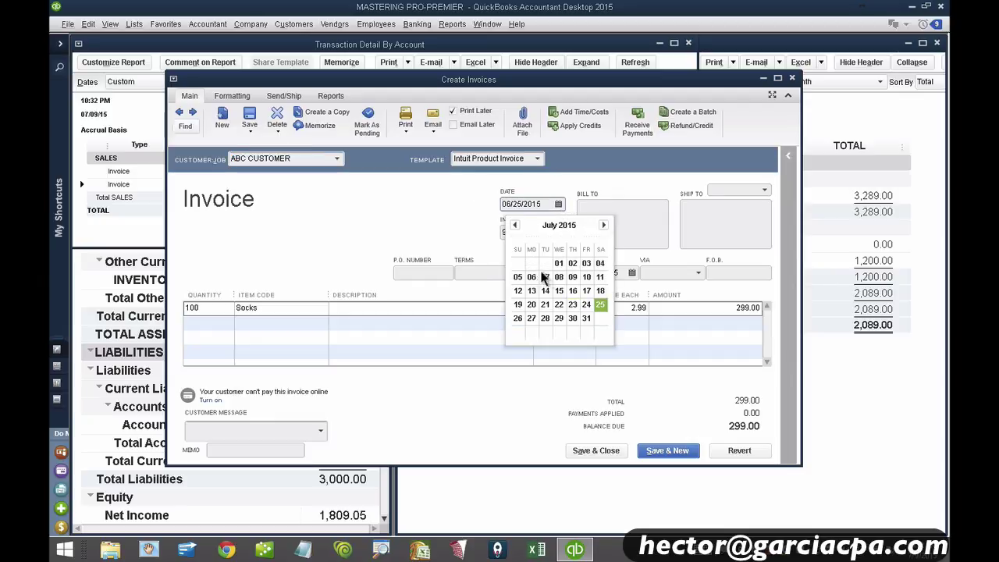
{"action": "left_click", "coordinate": [600, 263]}
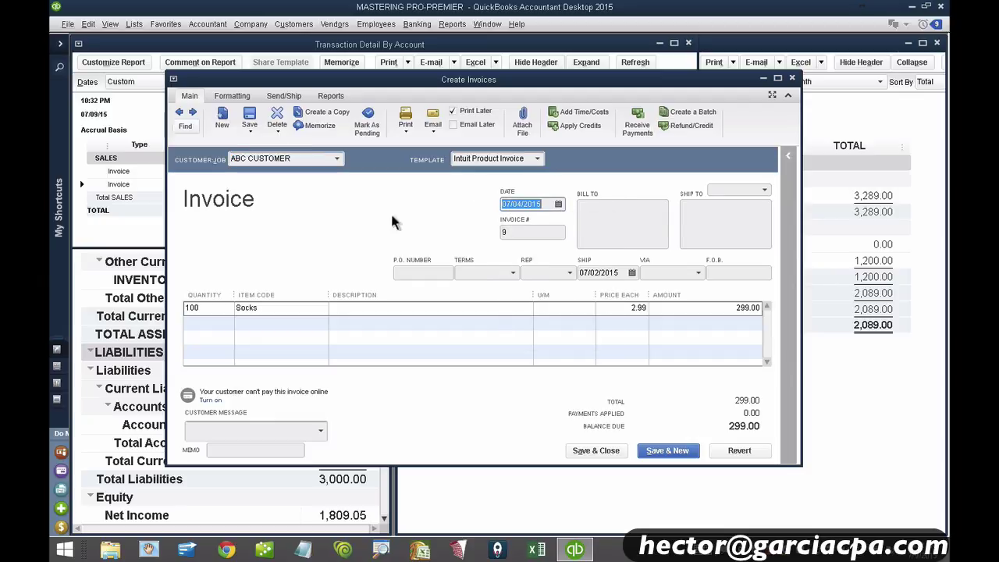
{"action": "left_click", "coordinate": [608, 455]}
{"action": "left_click", "coordinate": [444, 177]}
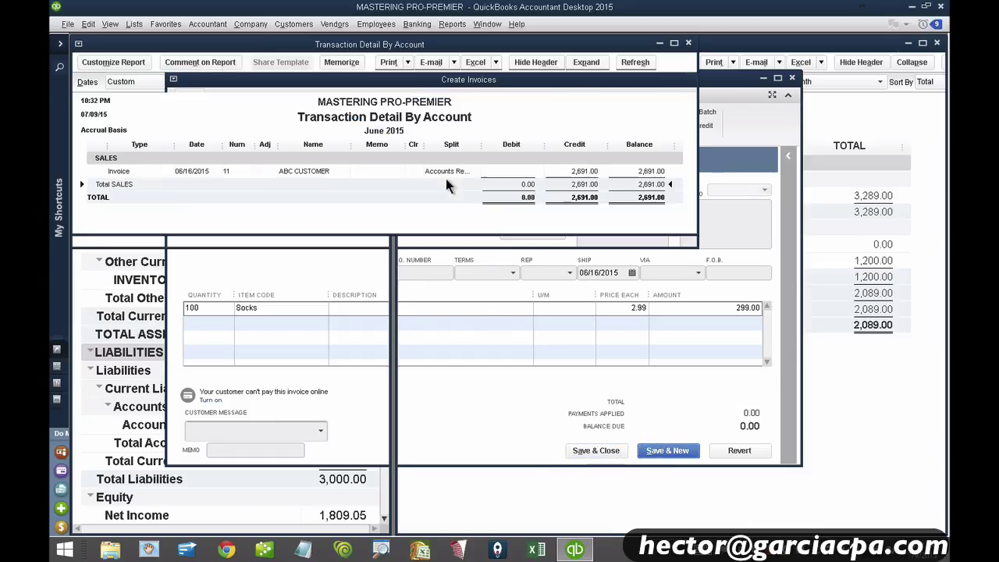
{"action": "left_click", "coordinate": [689, 43]}
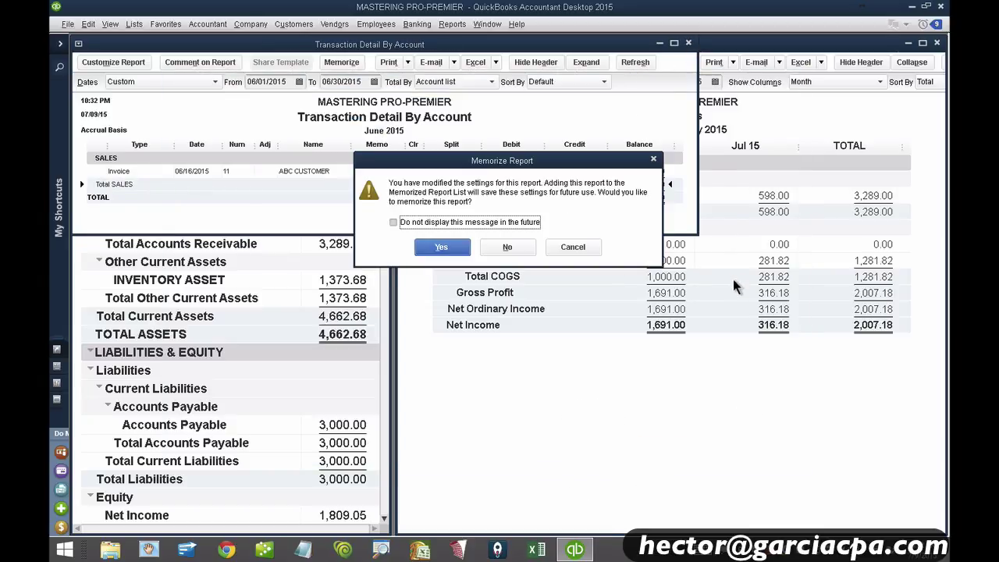
{"action": "left_click", "coordinate": [507, 248]}
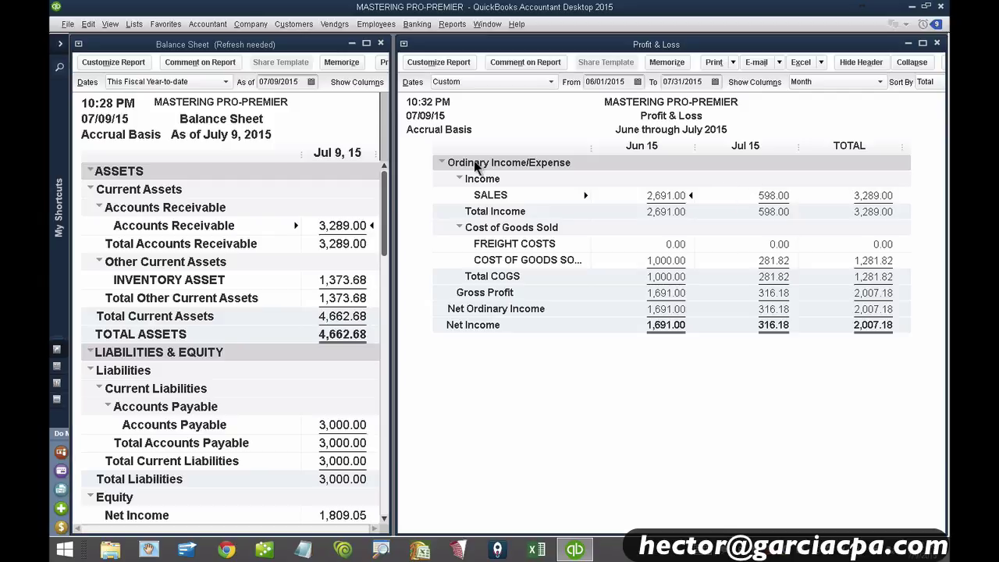
Open the July bill from the transactions behind the Balance Sheet's inventory asset figure, then close the transaction list.
{"action": "double_click", "coordinate": [341, 279]}
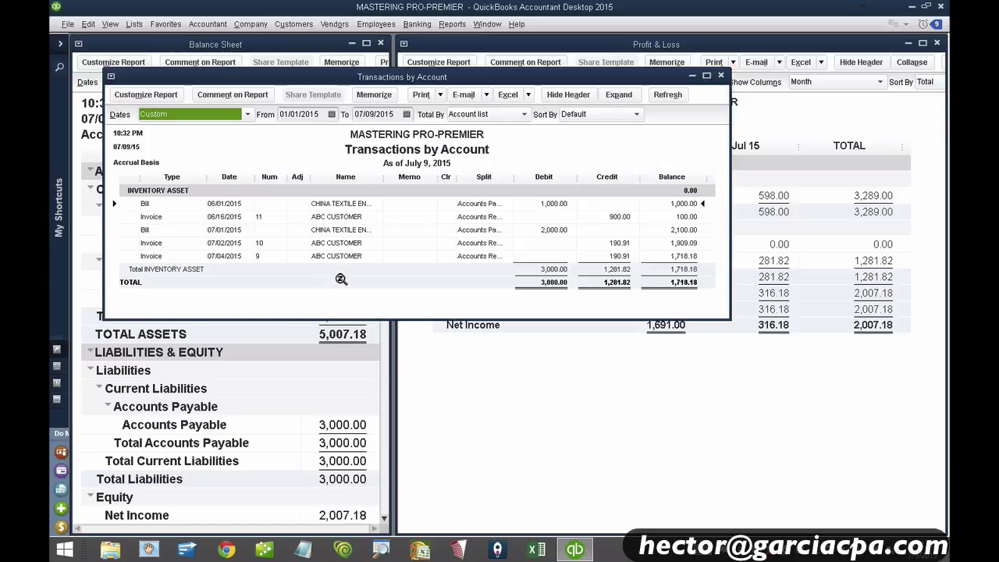
{"action": "double_click", "coordinate": [353, 230]}
{"action": "left_click", "coordinate": [111, 78]}
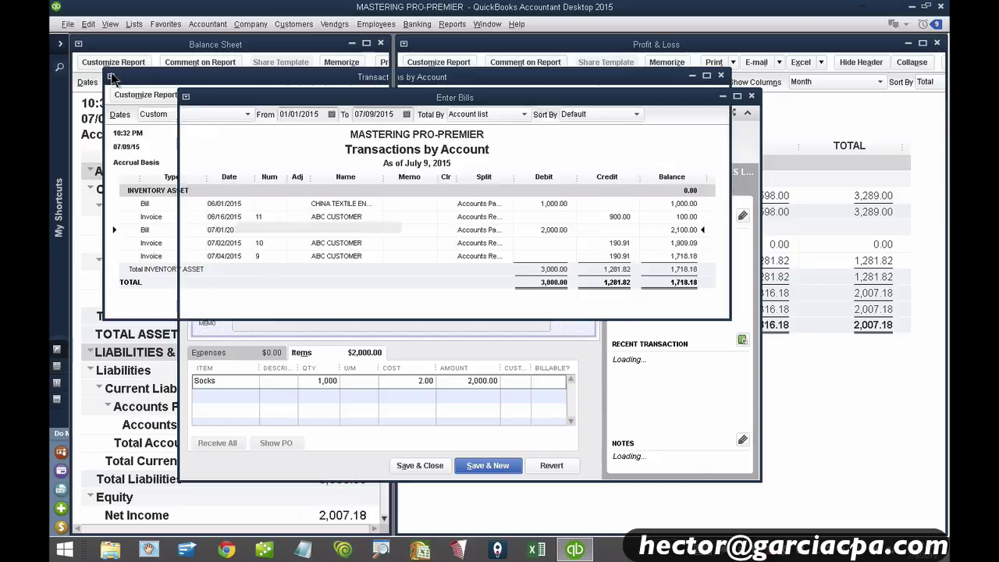
Set the date of the bill for 1,000 Socks to 05/13/2015, save and close it, and record the change.
{"action": "left_click", "coordinate": [531, 225]}
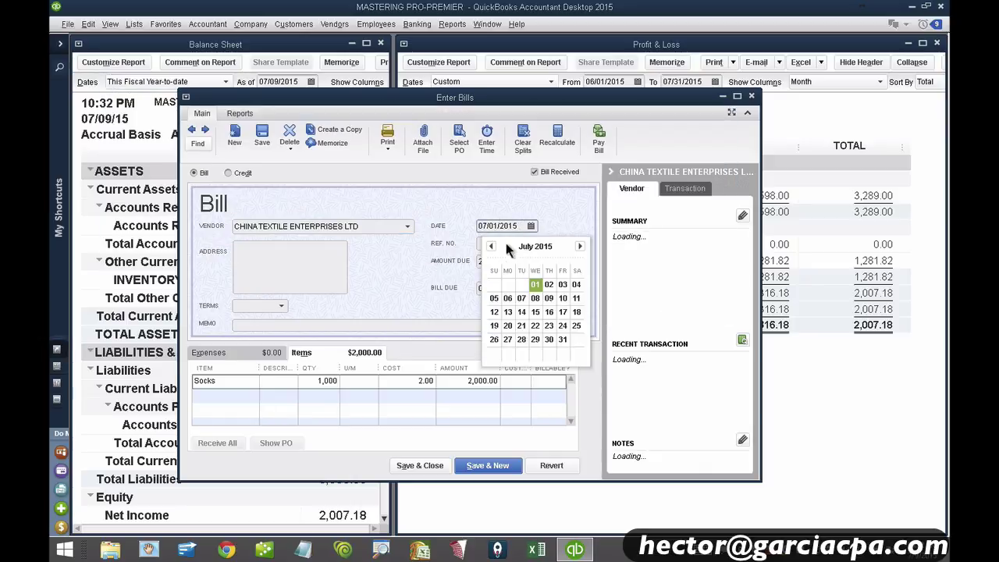
{"action": "left_click", "coordinate": [493, 246]}
{"action": "left_click", "coordinate": [492, 246]}
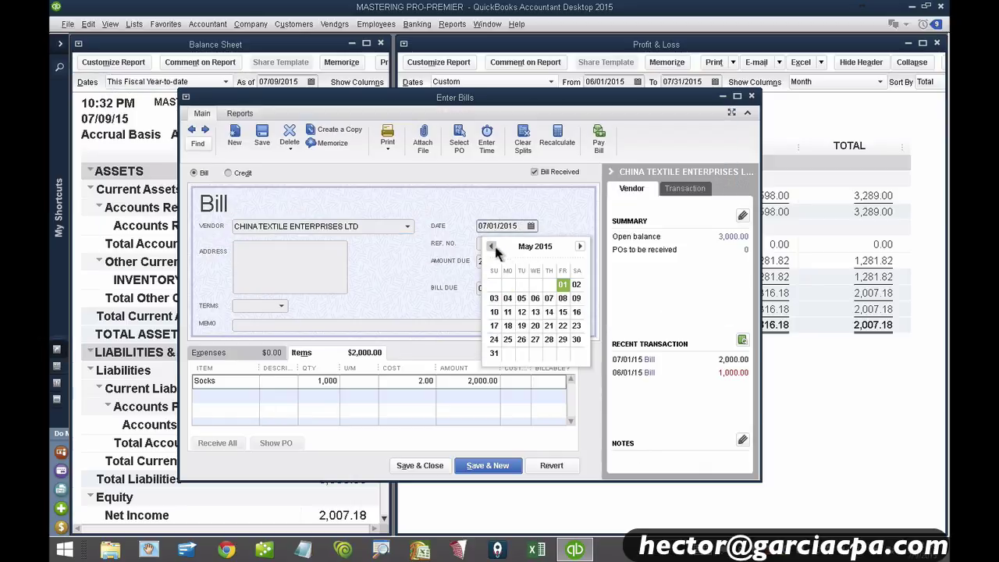
{"action": "left_click", "coordinate": [535, 312]}
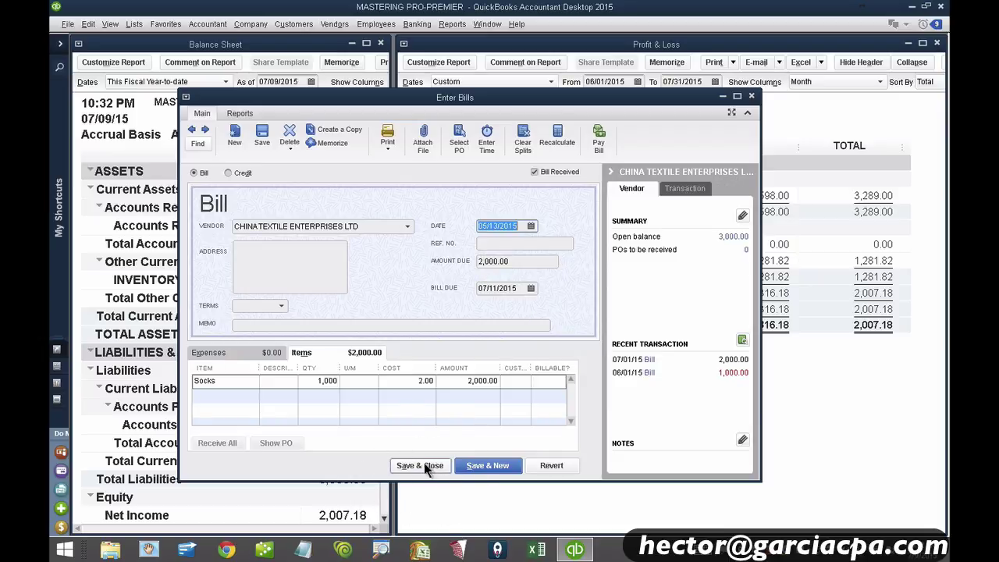
{"action": "left_click_drag", "start_coordinate": [486, 99], "coordinate": [378, 85]}
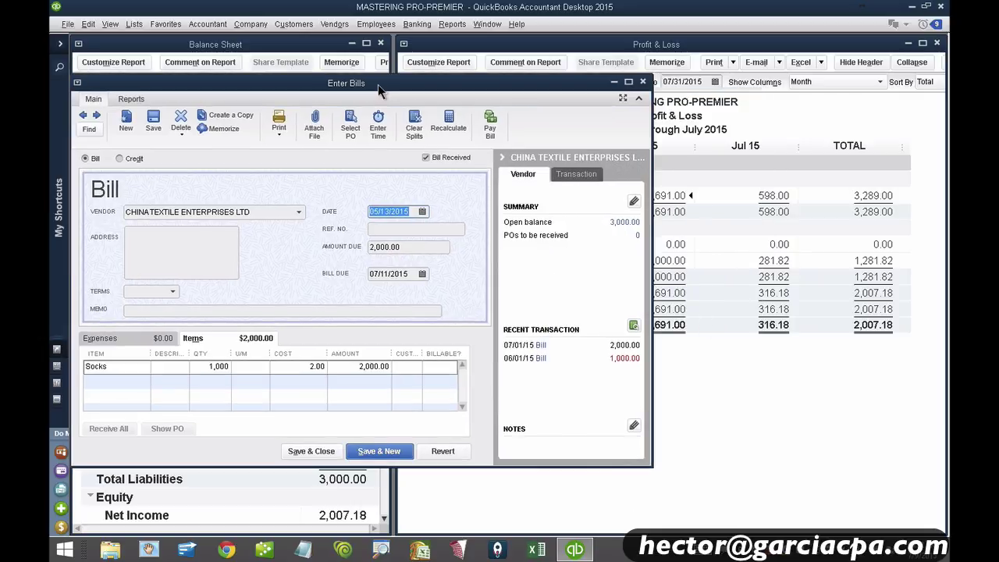
{"action": "left_click", "coordinate": [310, 451]}
{"action": "left_click", "coordinate": [449, 171]}
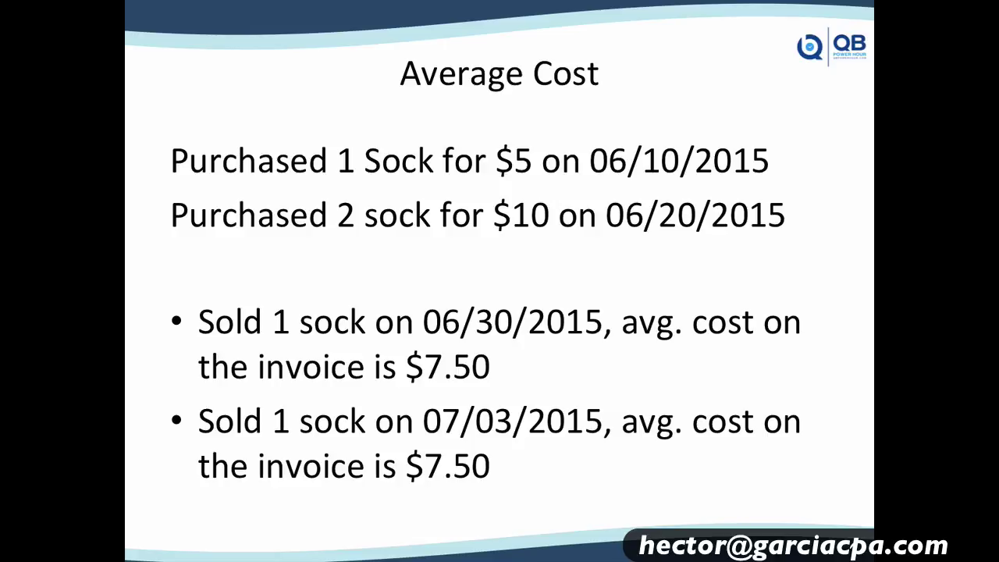
Leave the PowerPoint slide show and change the quantity in the Average Cost slide's second purchase line to 1.
{"action": "key", "text": "Escape"}
{"action": "left_click", "coordinate": [484, 263]}
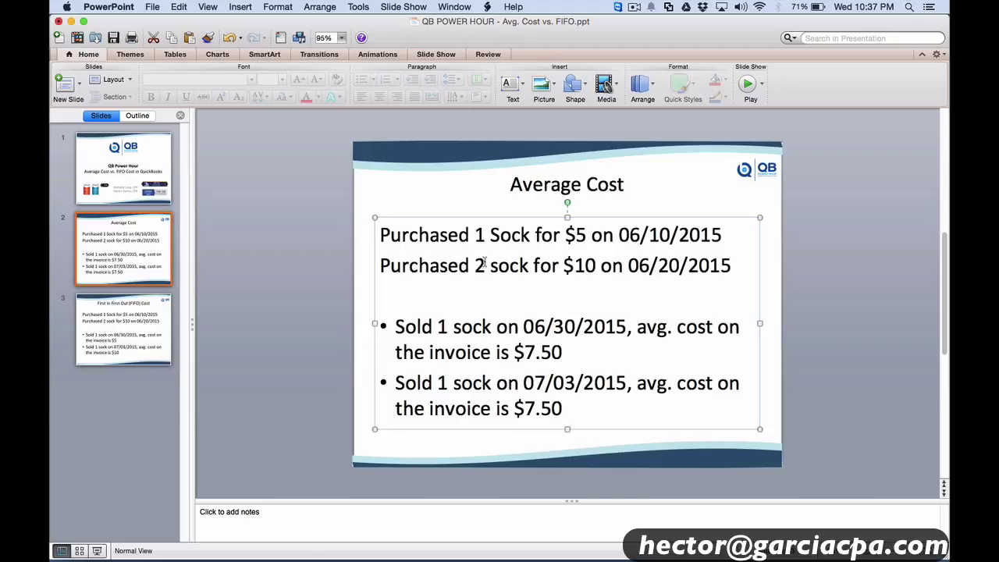
{"action": "left_click", "coordinate": [485, 264]}
{"action": "key", "text": "BackSpace"}
{"action": "type", "text": "1"}
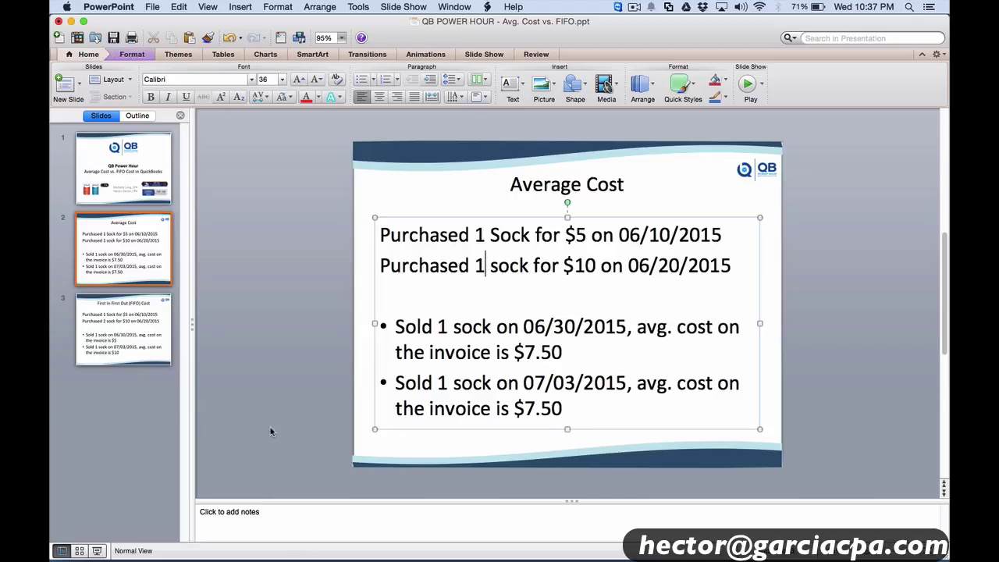
Present the Average Cost slide, switch to QuickBooks and reposition the Inventory Valuation Detail report over the two financial reports.
{"action": "left_click", "coordinate": [98, 551]}
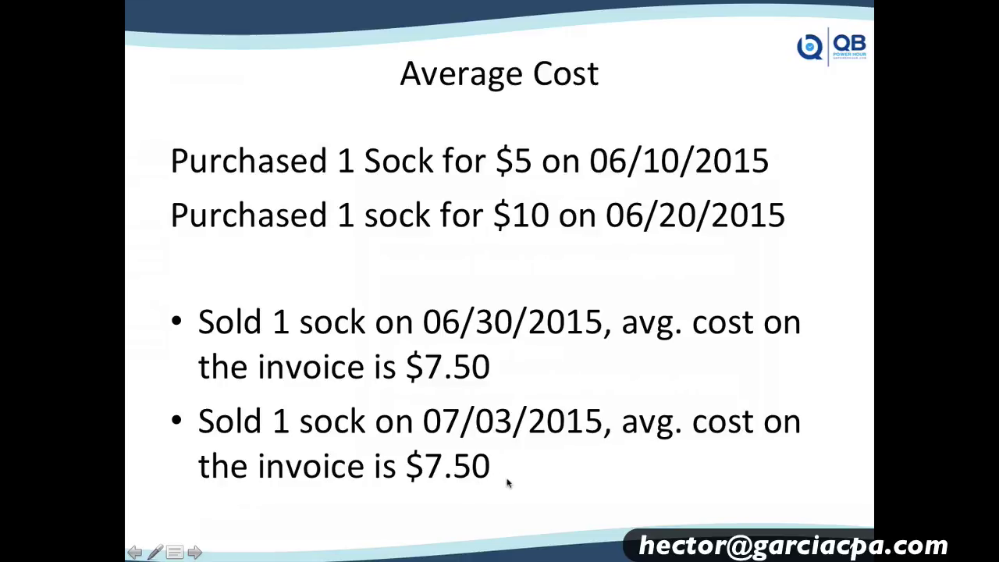
{"action": "key", "text": "alt+Tab"}
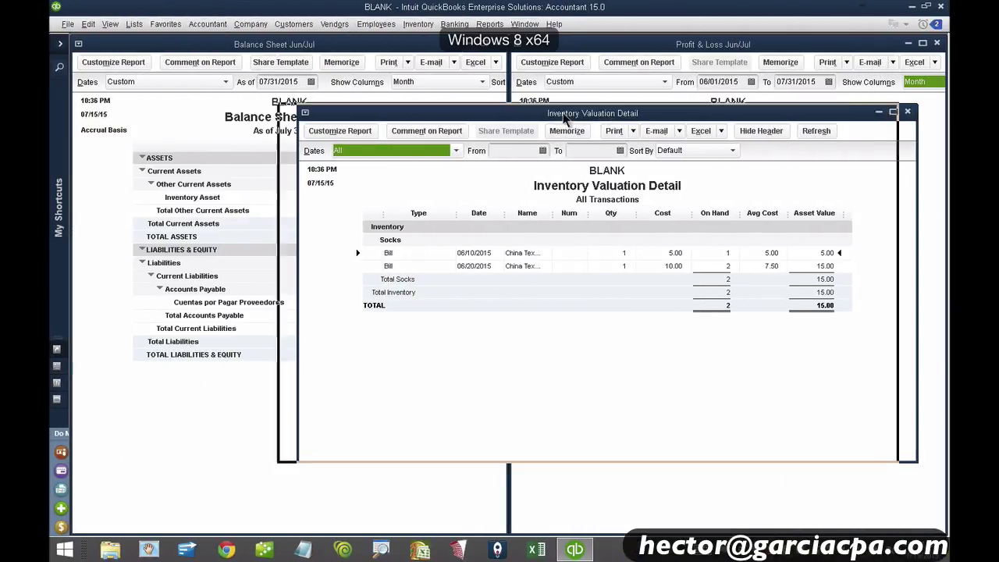
{"action": "left_click_drag", "start_coordinate": [608, 117], "coordinate": [544, 117]}
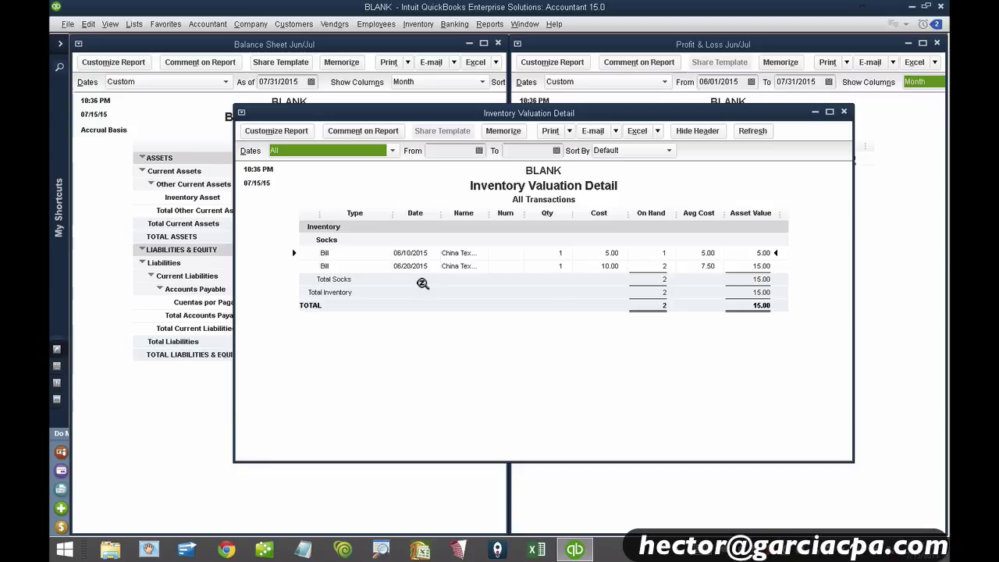
Inspect the cost on the 06/10/2015 and 06/20/2015 Socks bills from the Inventory Valuation Detail report, and close the report.
{"action": "double_click", "coordinate": [467, 255]}
{"action": "left_click", "coordinate": [425, 378]}
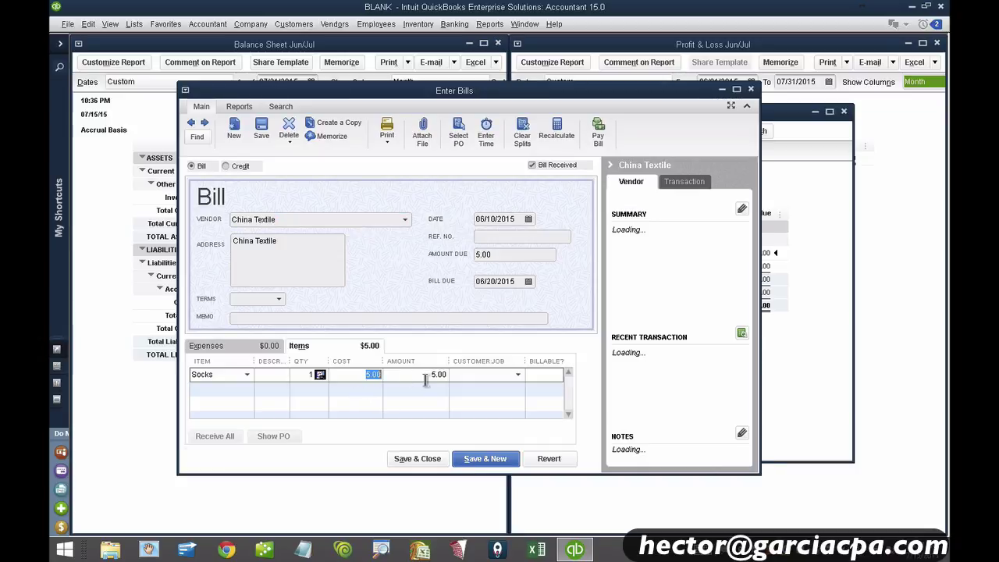
{"action": "left_click", "coordinate": [418, 458]}
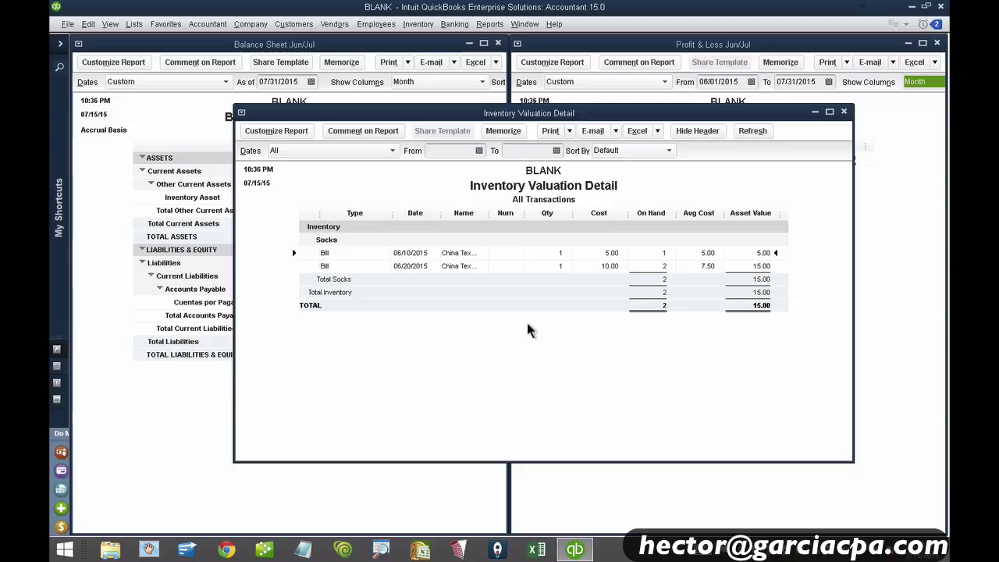
{"action": "double_click", "coordinate": [552, 266]}
{"action": "left_click", "coordinate": [371, 374]}
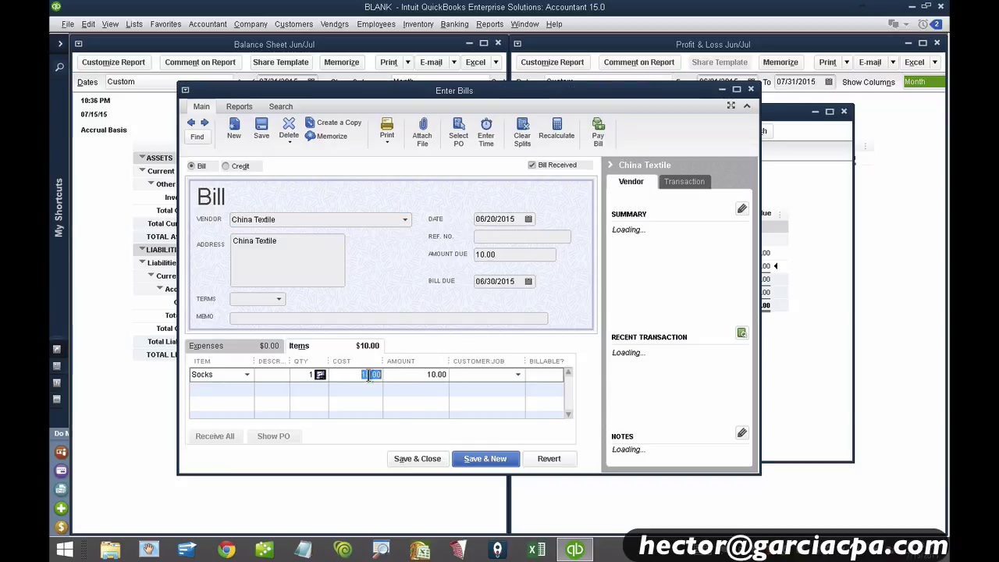
{"action": "left_click", "coordinate": [417, 459]}
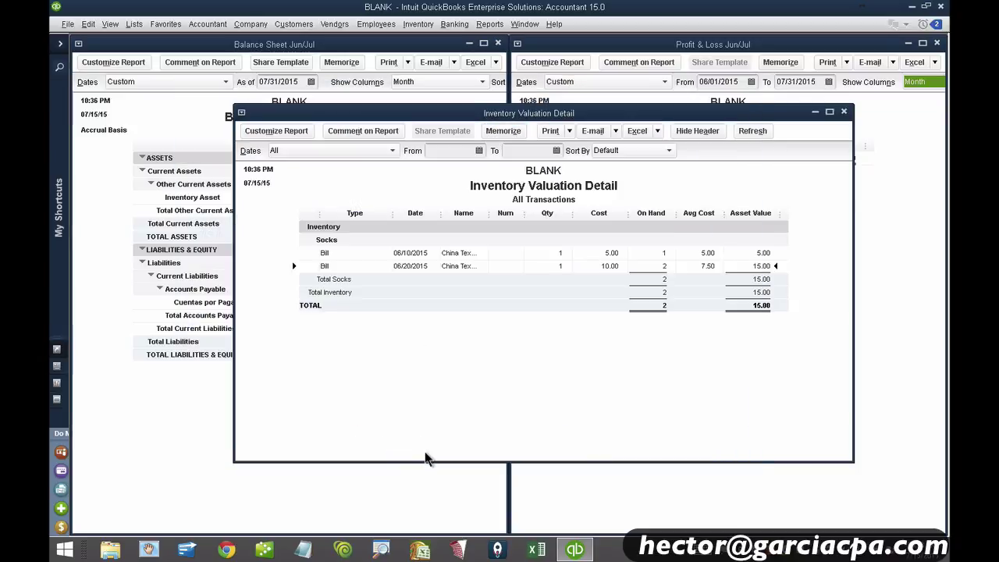
{"action": "double_click", "coordinate": [707, 266]}
{"action": "left_click", "coordinate": [844, 112]}
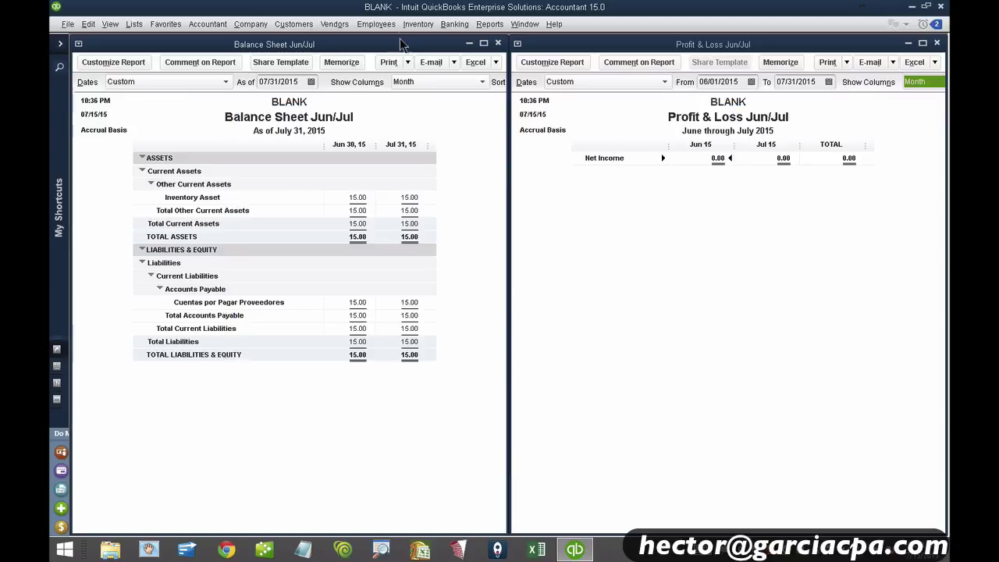
Start a new invoice and add a new customer named Customer to it.
{"action": "left_click", "coordinate": [293, 24]}
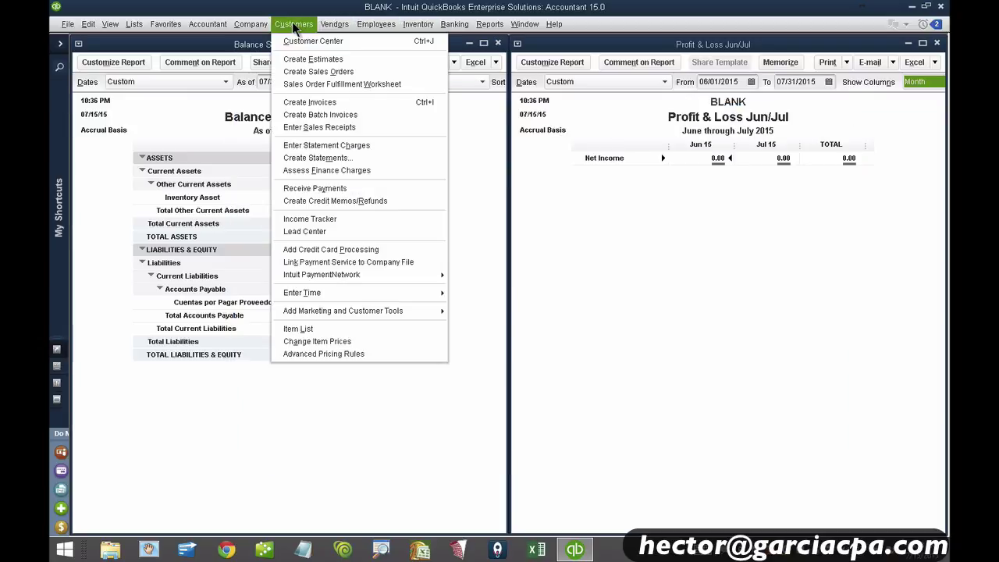
{"action": "left_click", "coordinate": [322, 102]}
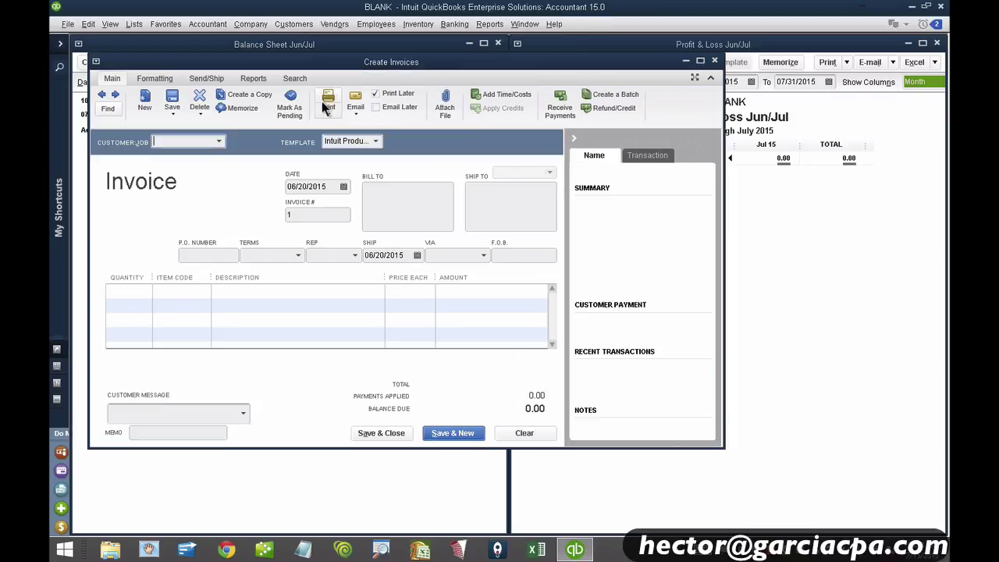
{"action": "left_click", "coordinate": [218, 141]}
{"action": "left_click", "coordinate": [199, 159]}
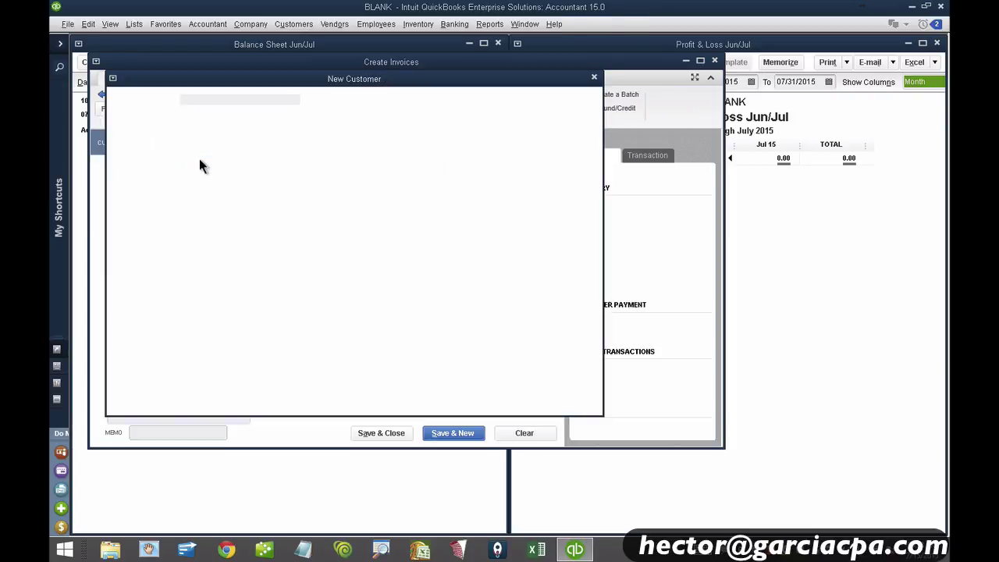
{"action": "type", "text": "Customer"}
{"action": "key", "text": "Return"}
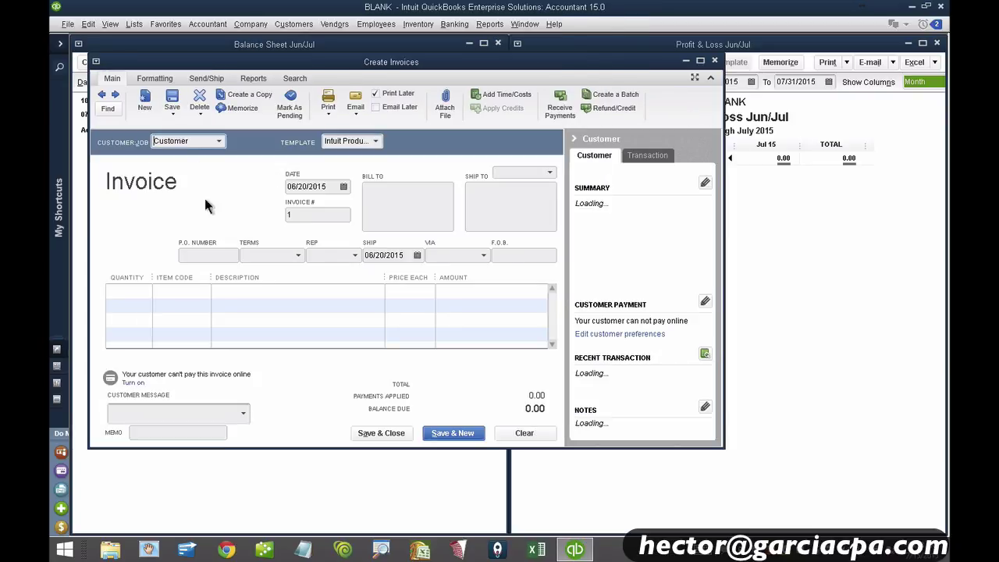
Add 1 Socks at 12.00 to the invoice, date it 06/30/2015, and save and close it.
{"action": "left_click", "coordinate": [188, 296]}
{"action": "left_click", "coordinate": [206, 291]}
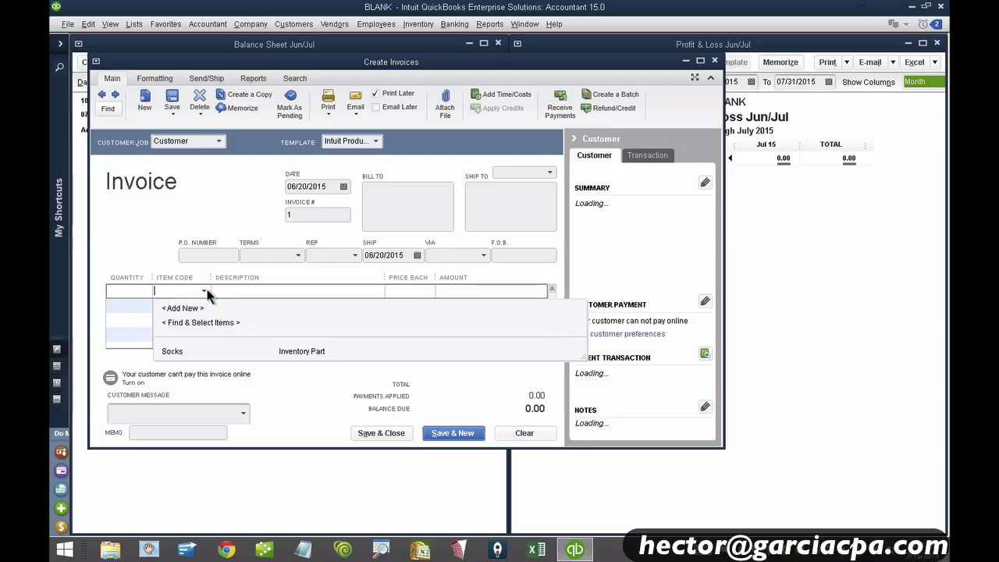
{"action": "left_click", "coordinate": [180, 351]}
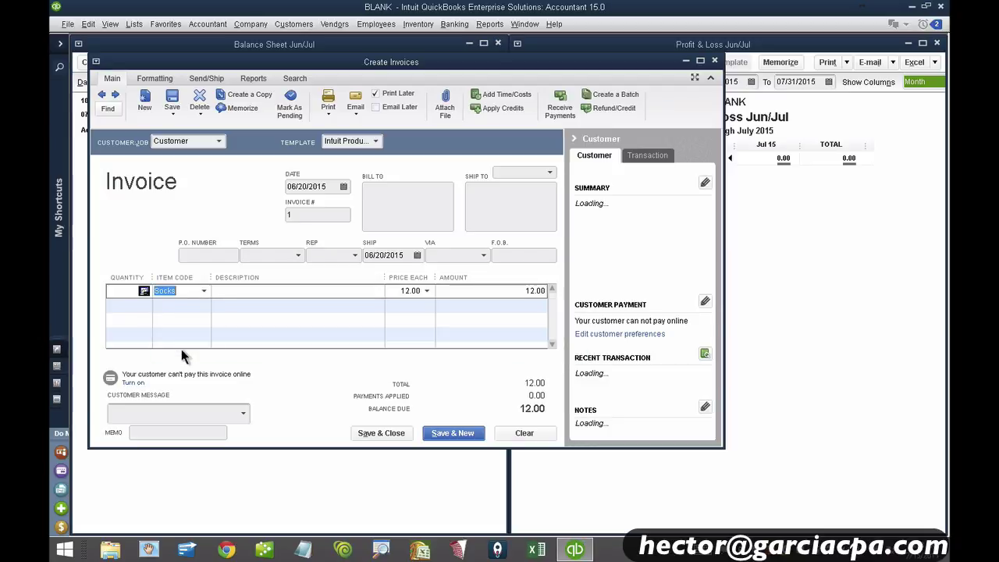
{"action": "left_click", "coordinate": [130, 290]}
{"action": "type", "text": "1"}
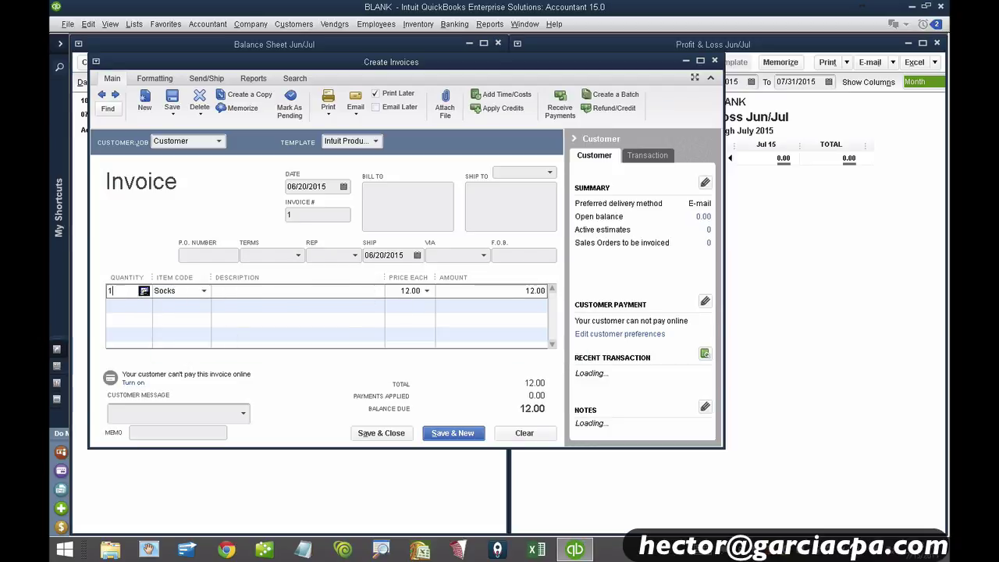
{"action": "left_click", "coordinate": [343, 190]}
{"action": "left_click", "coordinate": [330, 300]}
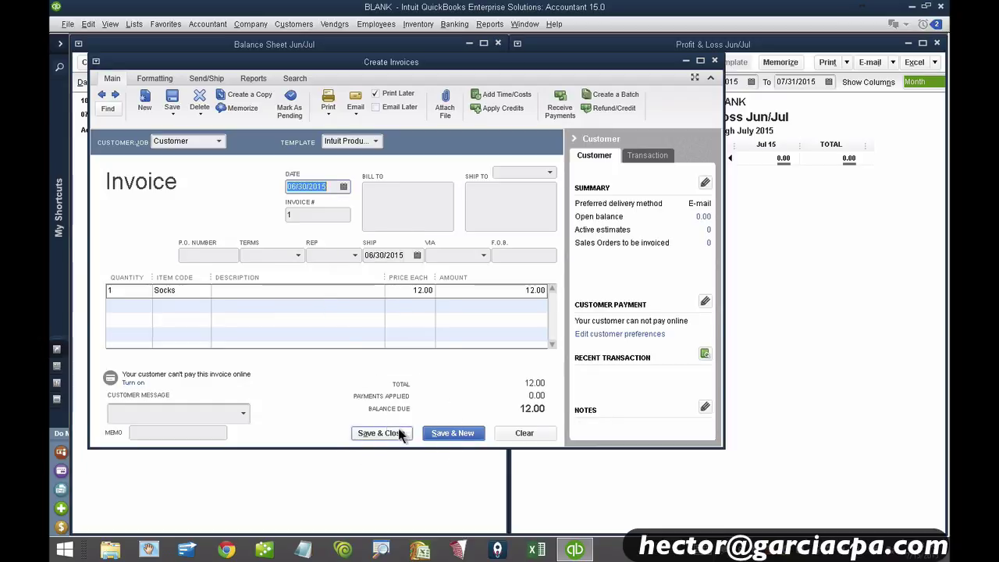
{"action": "left_click", "coordinate": [405, 289]}
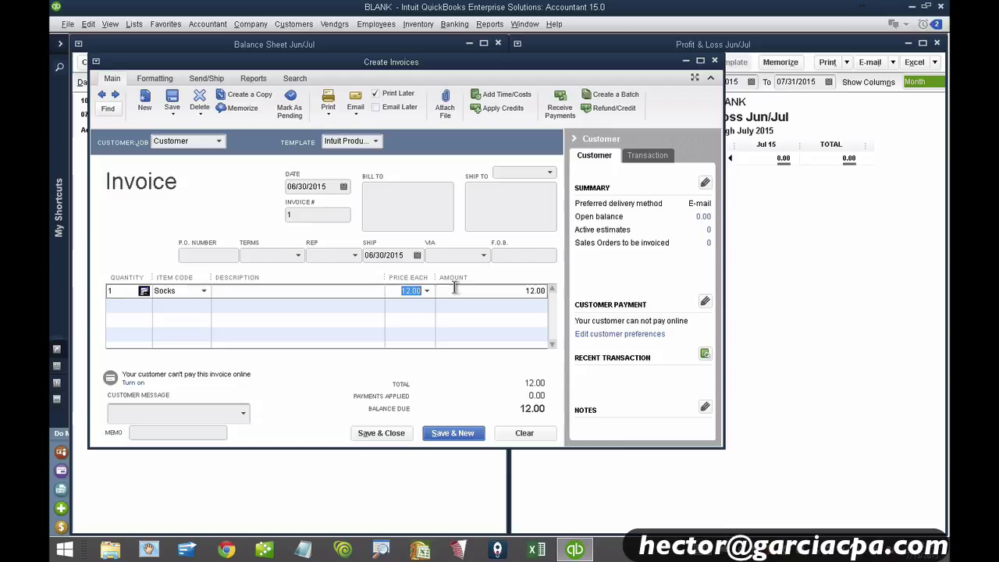
{"action": "left_click", "coordinate": [367, 436]}
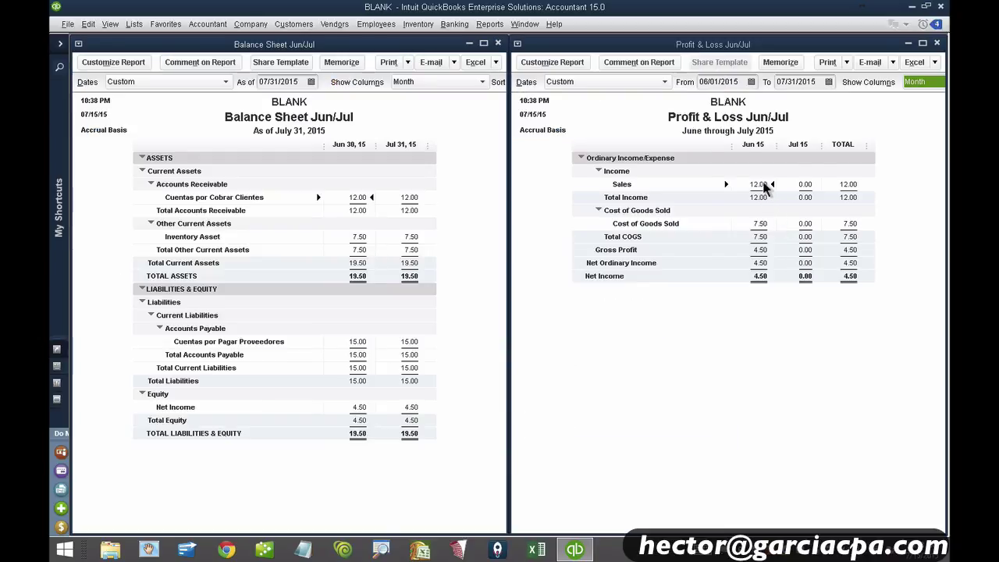
Set the font size to 11 throughout the Profit & Loss report and check its June sales and cost of goods sold.
{"action": "left_click", "coordinate": [763, 224]}
{"action": "double_click", "coordinate": [763, 224]}
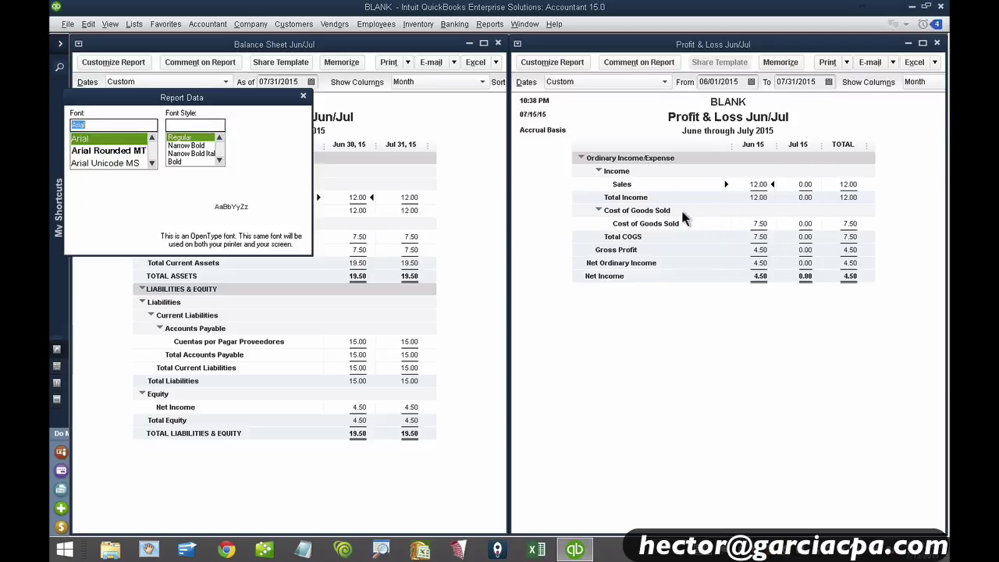
{"action": "left_click", "coordinate": [238, 153]}
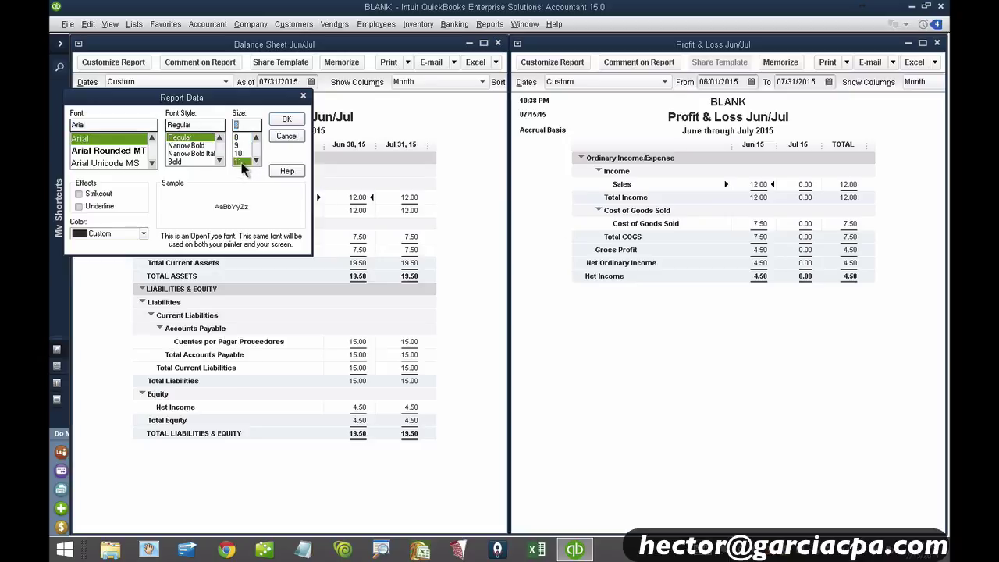
{"action": "left_click", "coordinate": [287, 118]}
{"action": "left_click", "coordinate": [448, 174]}
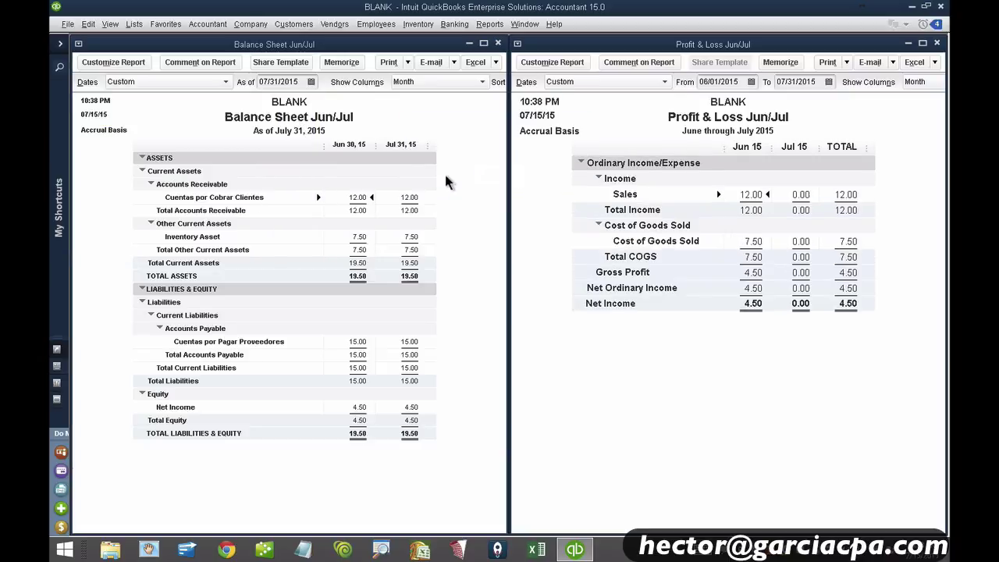
{"action": "left_click", "coordinate": [757, 193]}
{"action": "left_click", "coordinate": [758, 242]}
{"action": "left_click", "coordinate": [757, 242]}
Start a second invoice and set its date to 07/03/2015.
{"action": "left_click", "coordinate": [296, 26]}
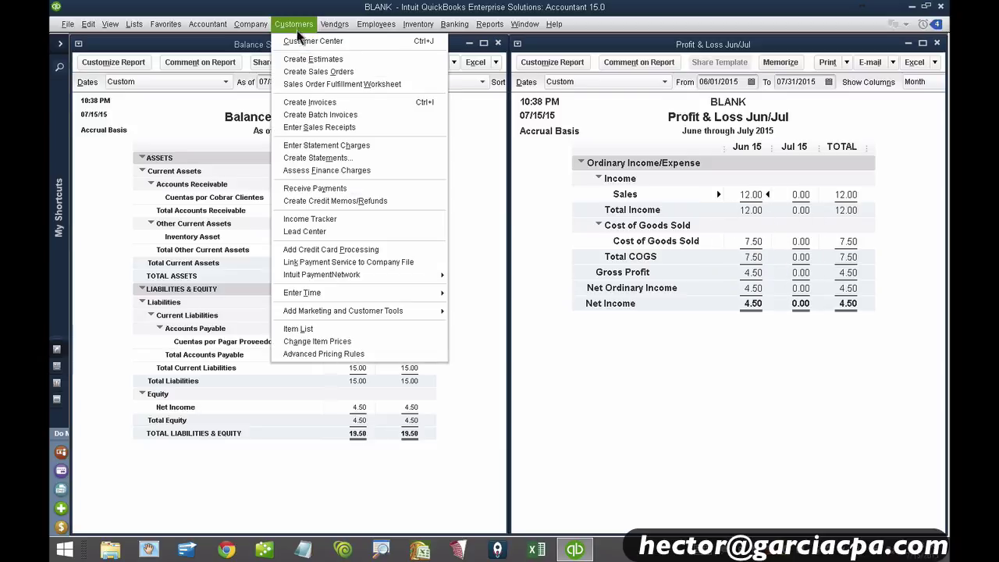
{"action": "left_click", "coordinate": [328, 111]}
{"action": "left_click", "coordinate": [323, 186]}
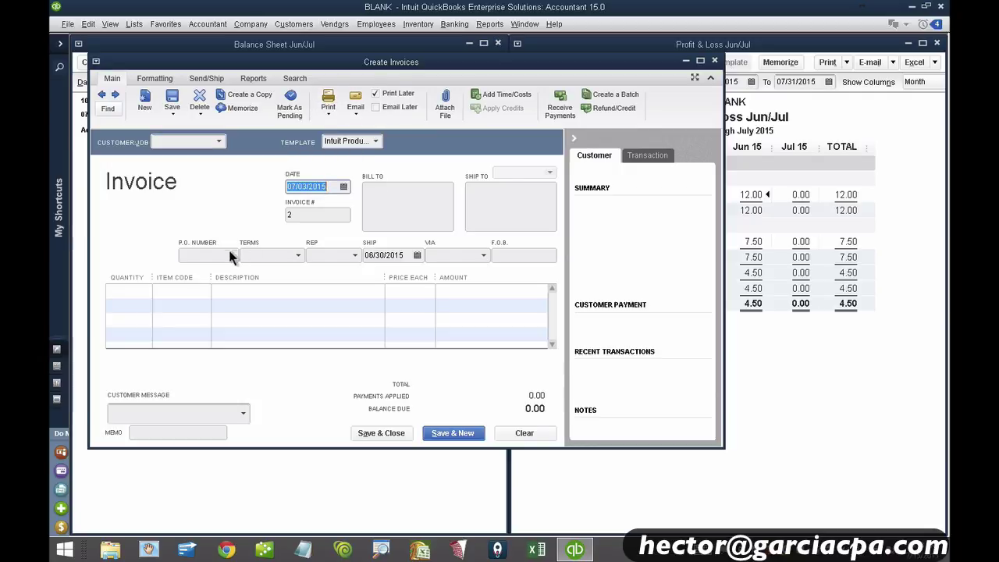
{"action": "key", "text": "plus"}
Add 1 Socks to the second invoice, assign it to Customer, and save and close it.
{"action": "left_click", "coordinate": [176, 291]}
{"action": "type", "text": "so"}
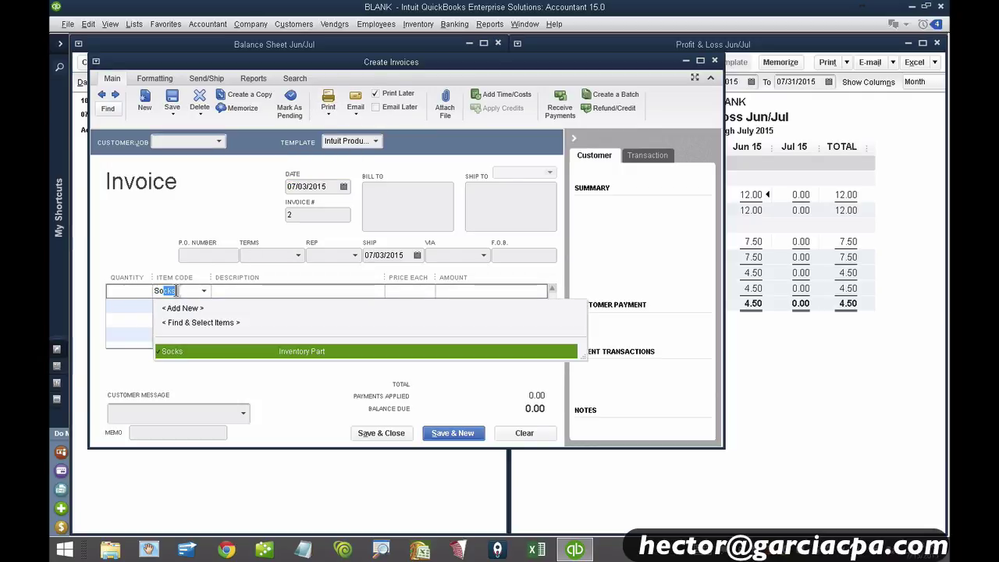
{"action": "left_click", "coordinate": [191, 353]}
{"action": "left_click", "coordinate": [131, 294]}
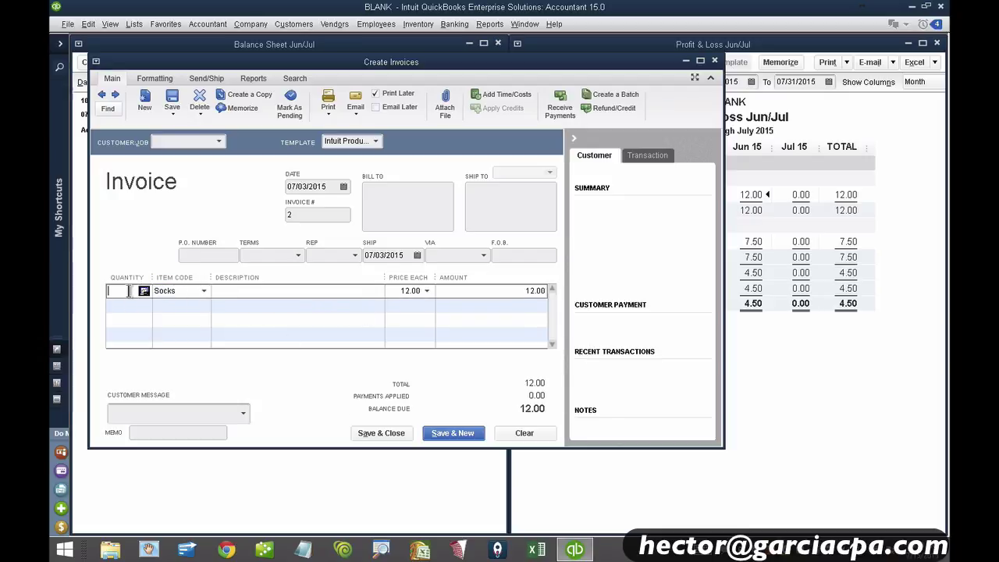
{"action": "type", "text": "1"}
{"action": "left_click", "coordinate": [218, 137]}
{"action": "left_click", "coordinate": [186, 170]}
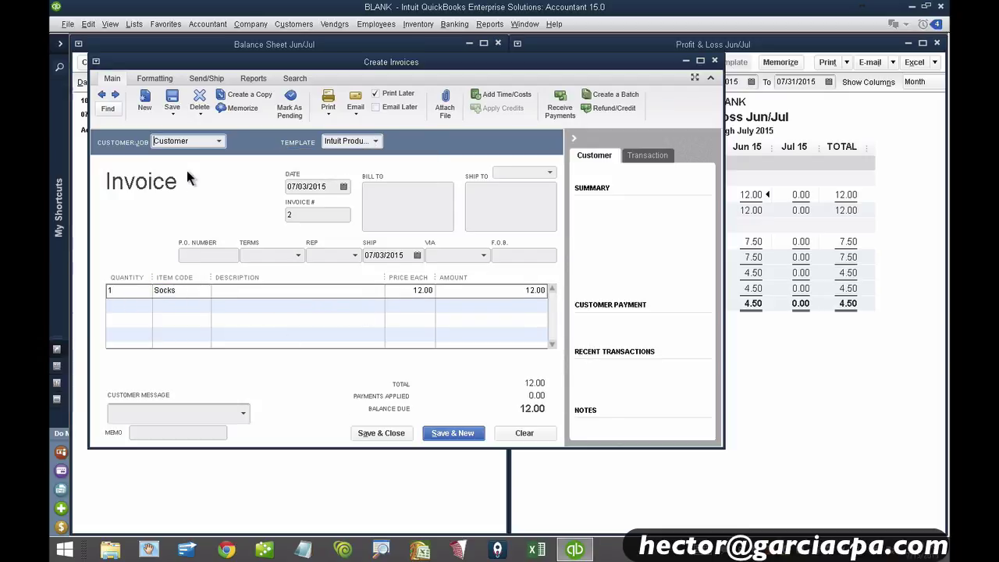
{"action": "left_click", "coordinate": [383, 433]}
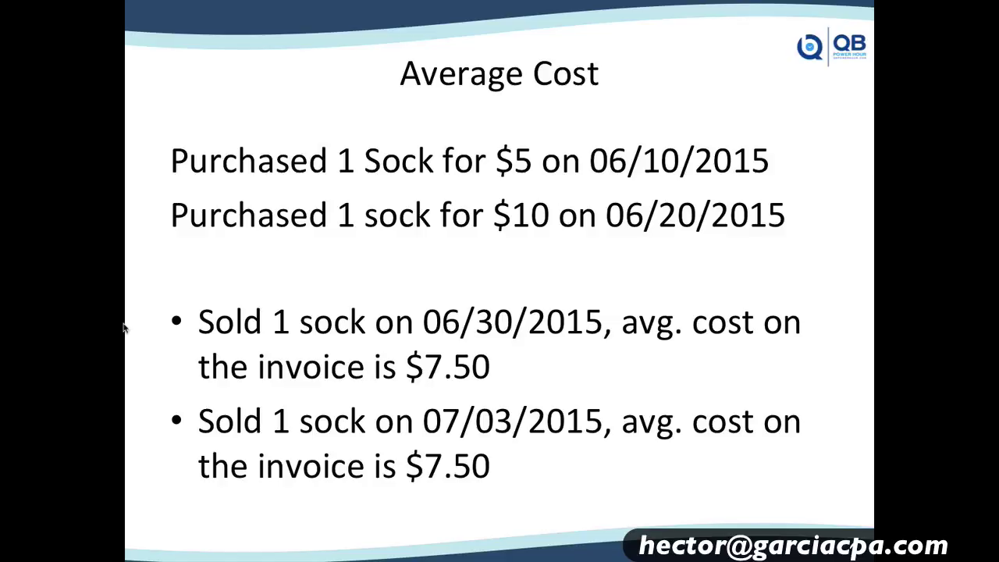
Advance the PowerPoint show to the FIFO Cost slide, change its second purchase line's quantity to 1 outside the show, and present it again.
{"action": "left_click", "coordinate": [383, 313]}
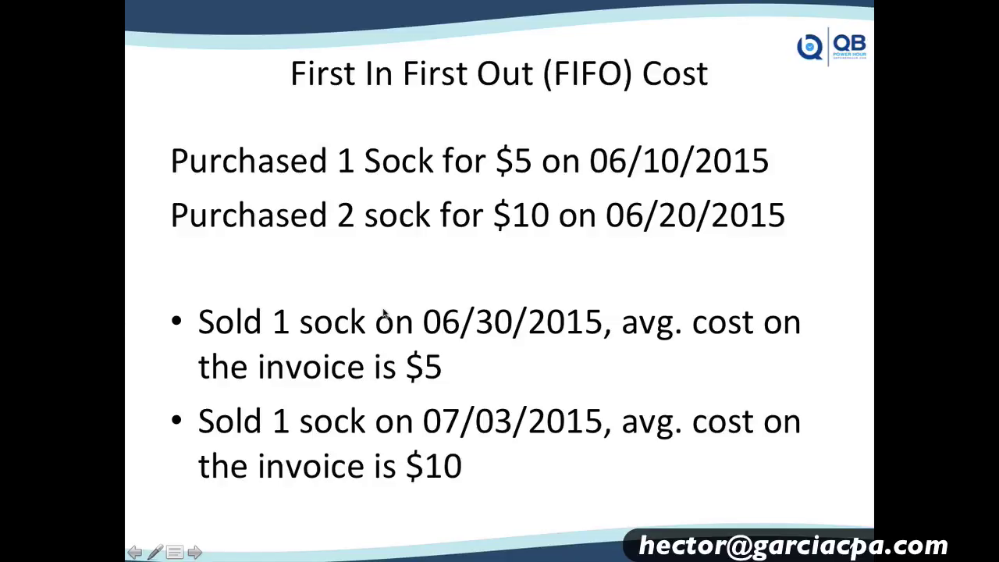
{"action": "key", "text": "Escape"}
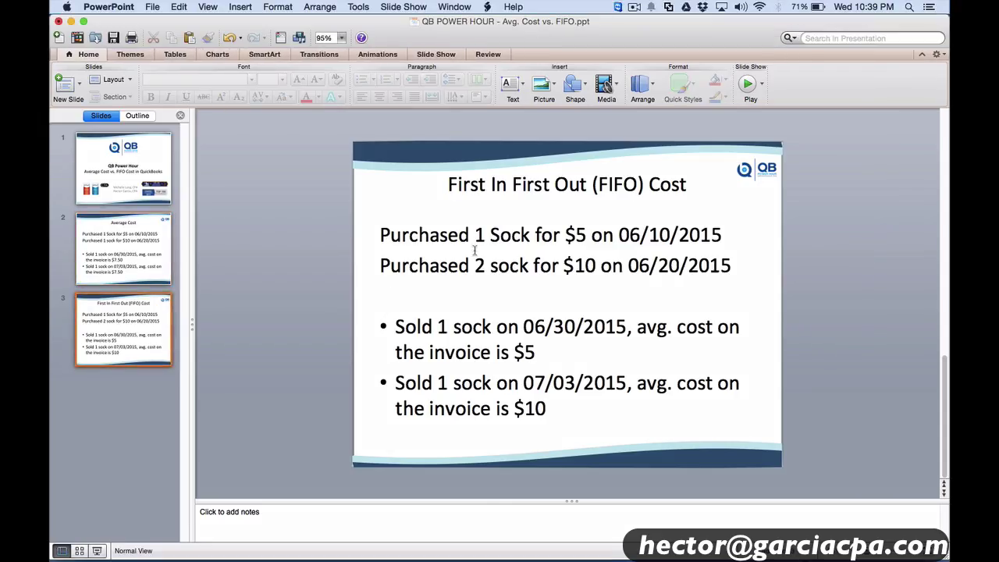
{"action": "left_click", "coordinate": [483, 267]}
{"action": "key", "text": "BackSpace"}
{"action": "type", "text": "1"}
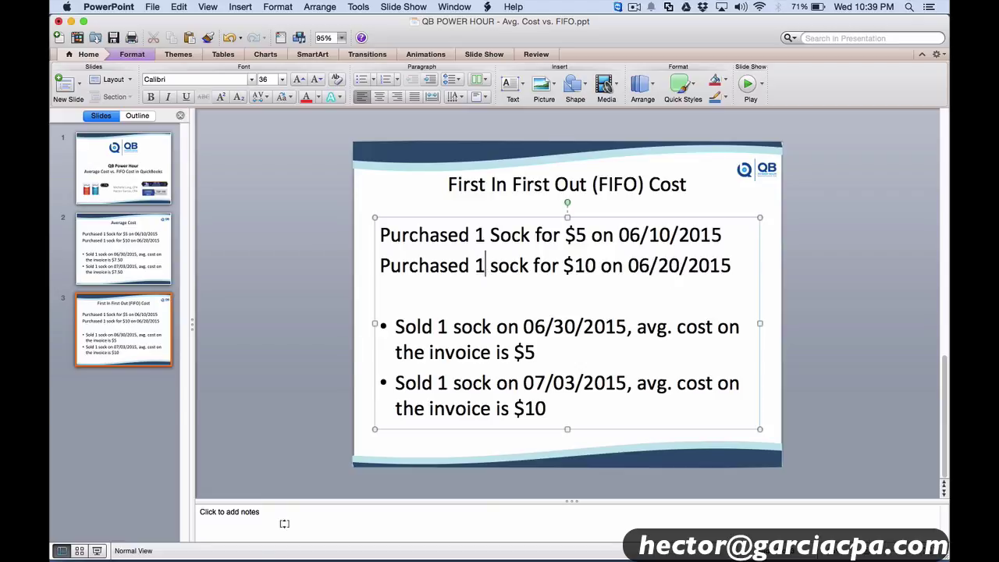
{"action": "left_click", "coordinate": [97, 551]}
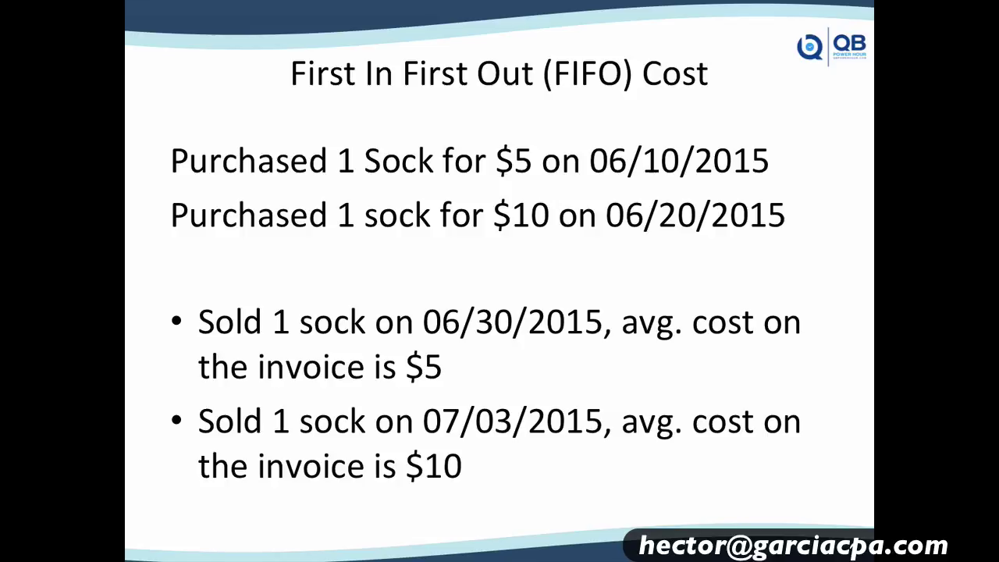
Switch to QuickBooks and open the advanced inventory settings from the company preferences for Items & Inventory.
{"action": "key", "text": "ctrl+Right"}
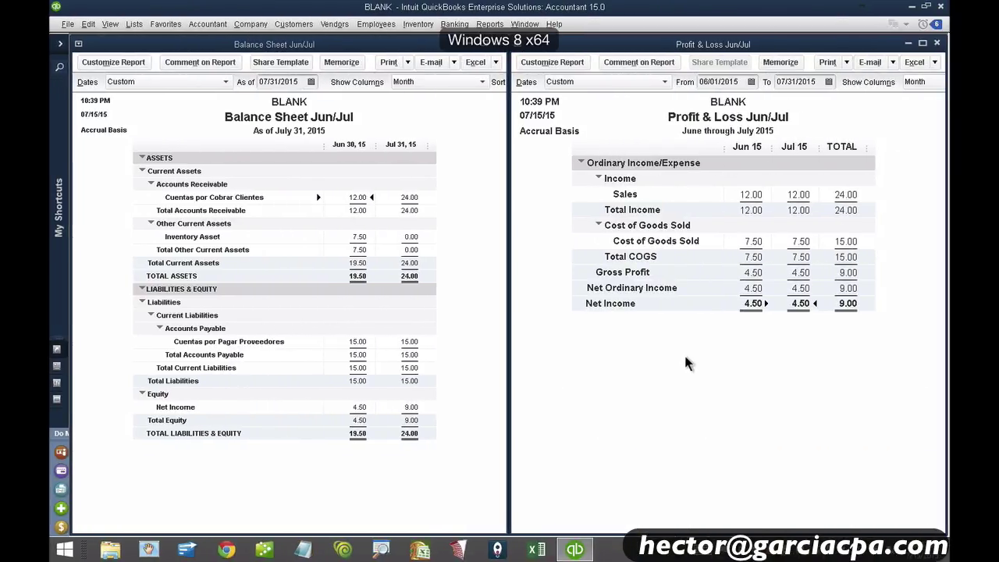
{"action": "left_click", "coordinate": [89, 25]}
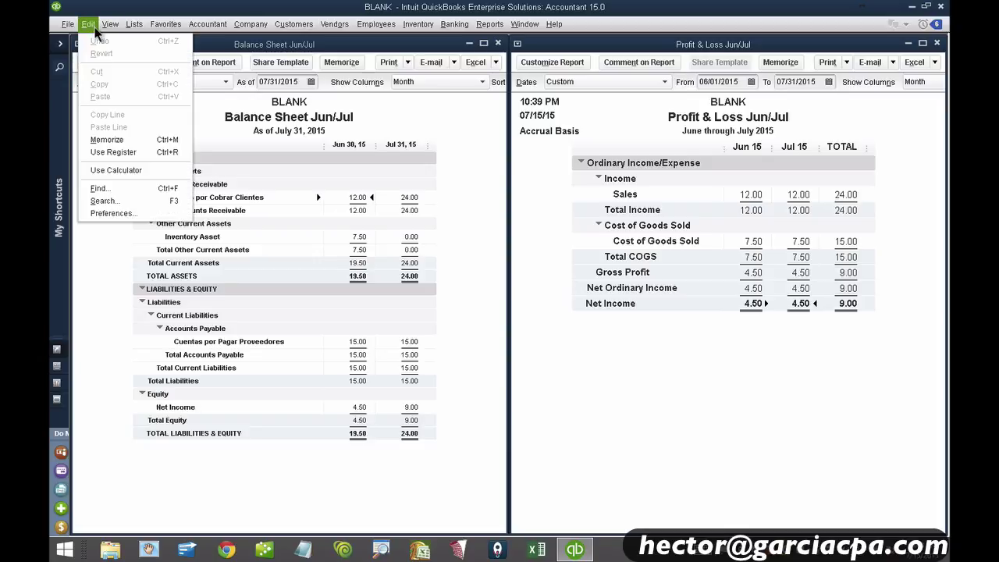
{"action": "left_click", "coordinate": [118, 213]}
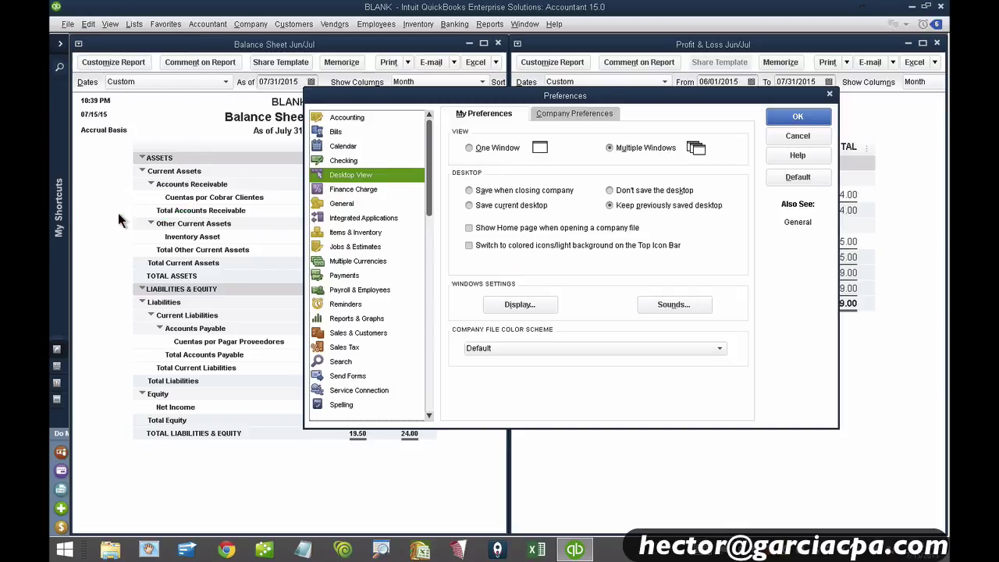
{"action": "left_click", "coordinate": [364, 235]}
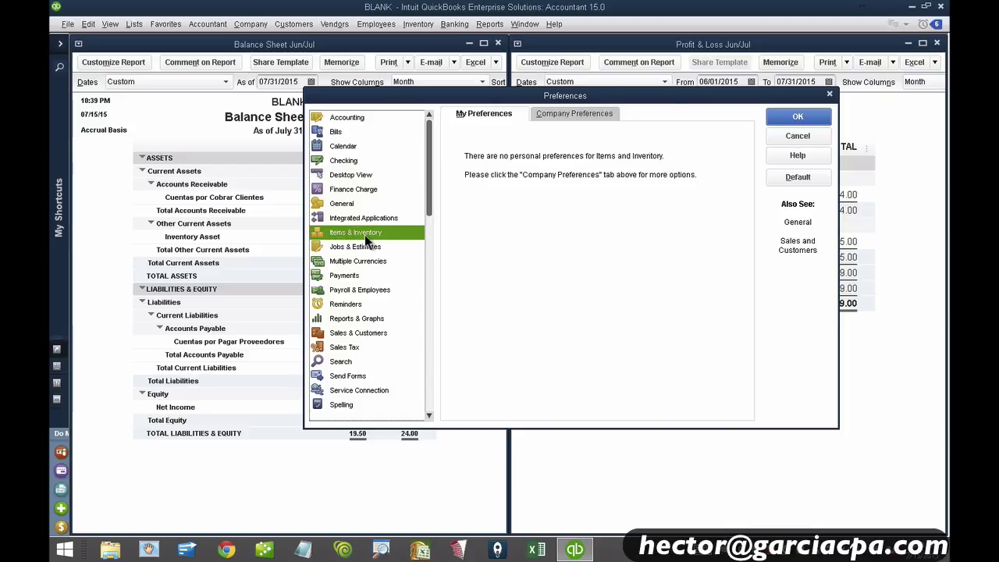
{"action": "left_click", "coordinate": [590, 115]}
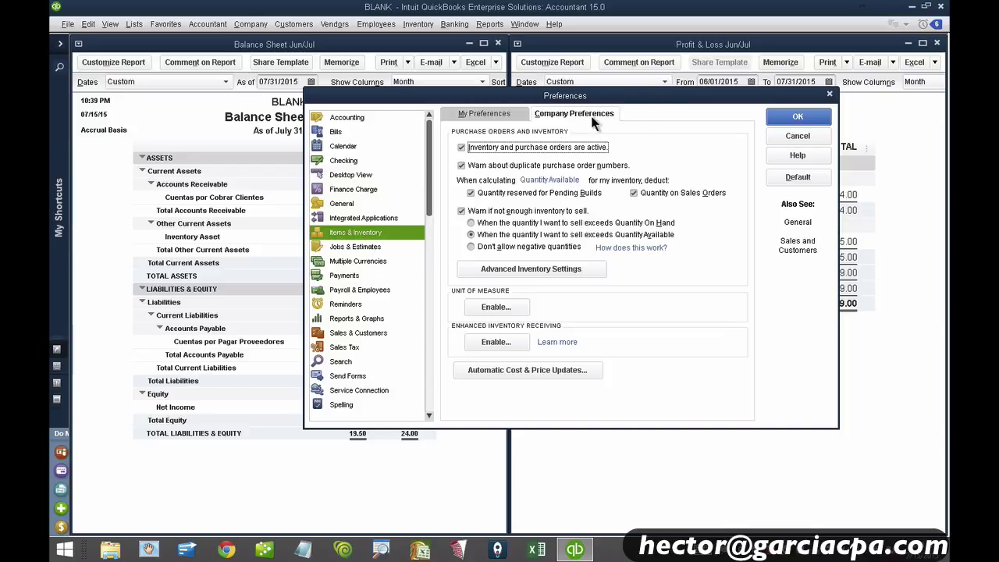
{"action": "left_click", "coordinate": [533, 268]}
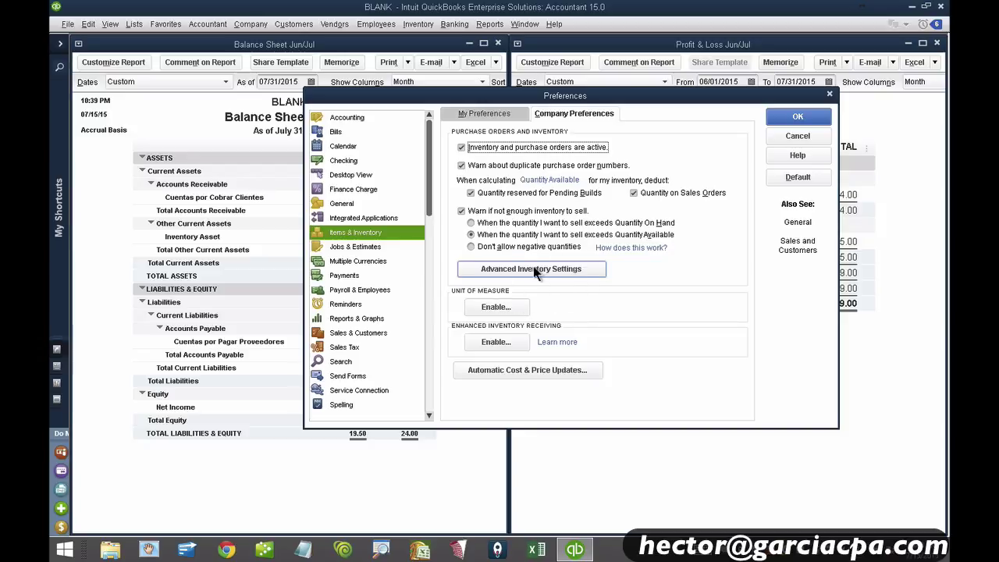
{"action": "left_click", "coordinate": [533, 268]}
{"action": "left_click", "coordinate": [533, 267]}
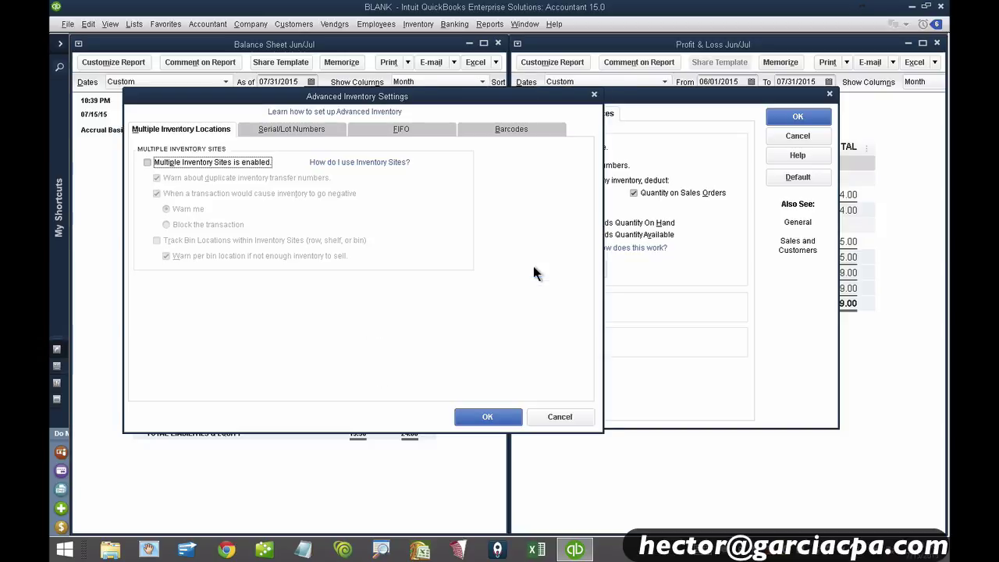
Enable FIFO costing starting on 01/01/2015 and apply the preferences, letting all open windows close.
{"action": "left_click", "coordinate": [396, 127]}
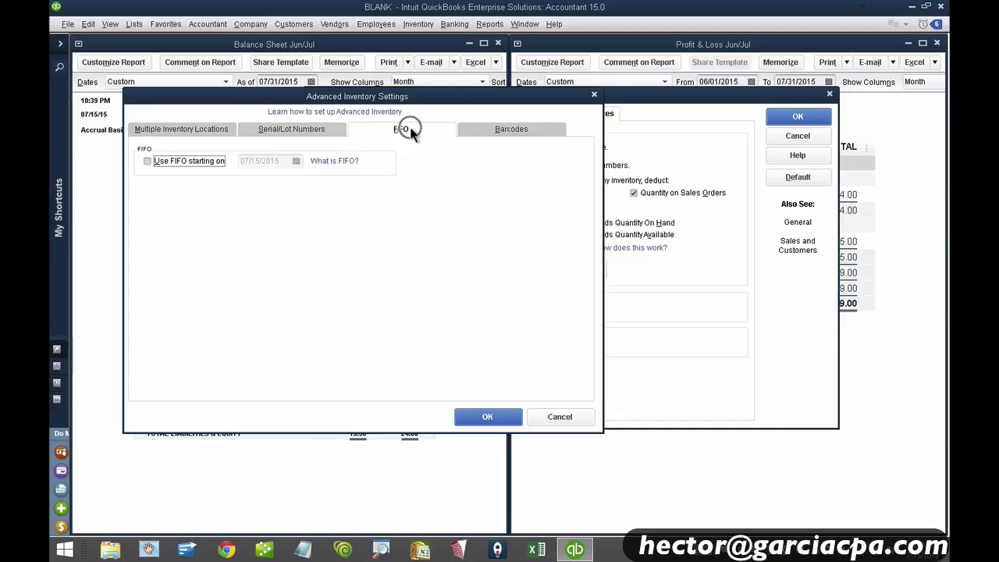
{"action": "left_click", "coordinate": [148, 161]}
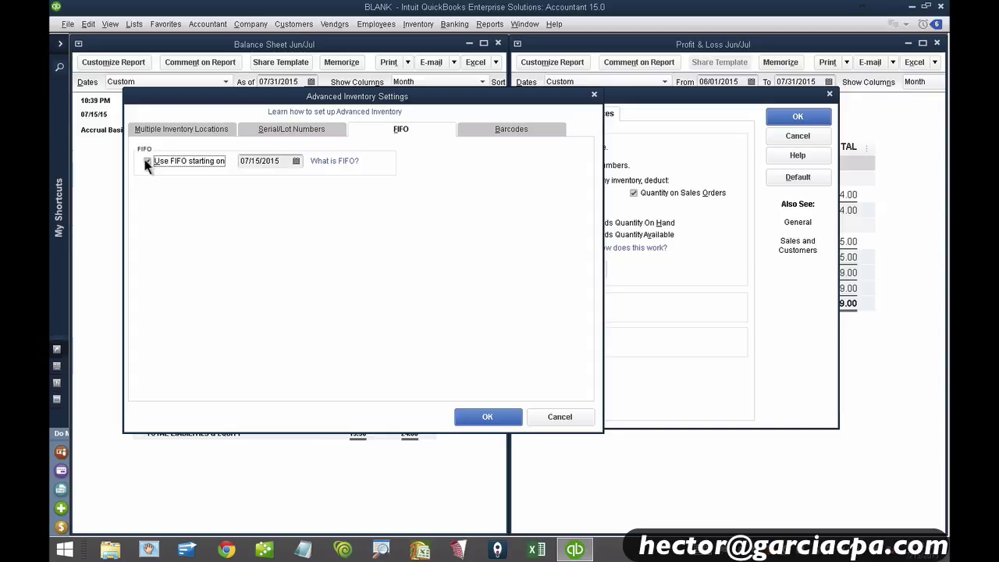
{"action": "left_click_drag", "start_coordinate": [278, 164], "coordinate": [239, 163]}
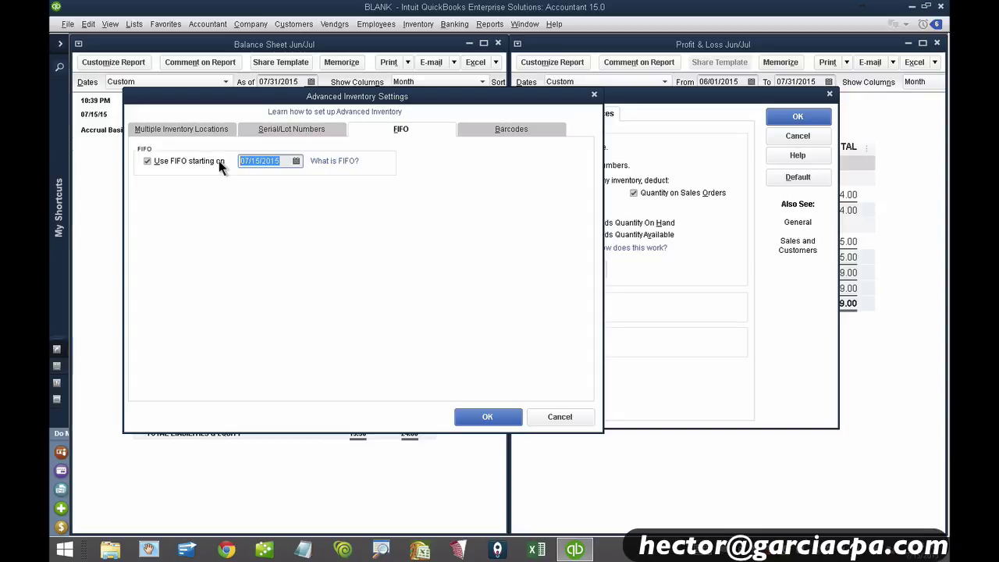
{"action": "type", "text": "01012015"}
{"action": "key", "text": "Tab"}
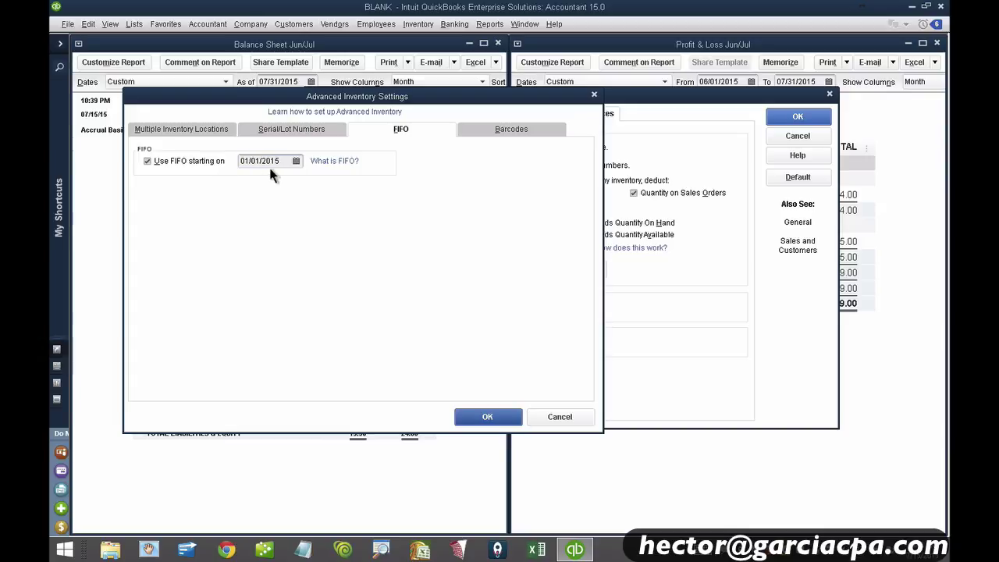
{"action": "left_click", "coordinate": [486, 418]}
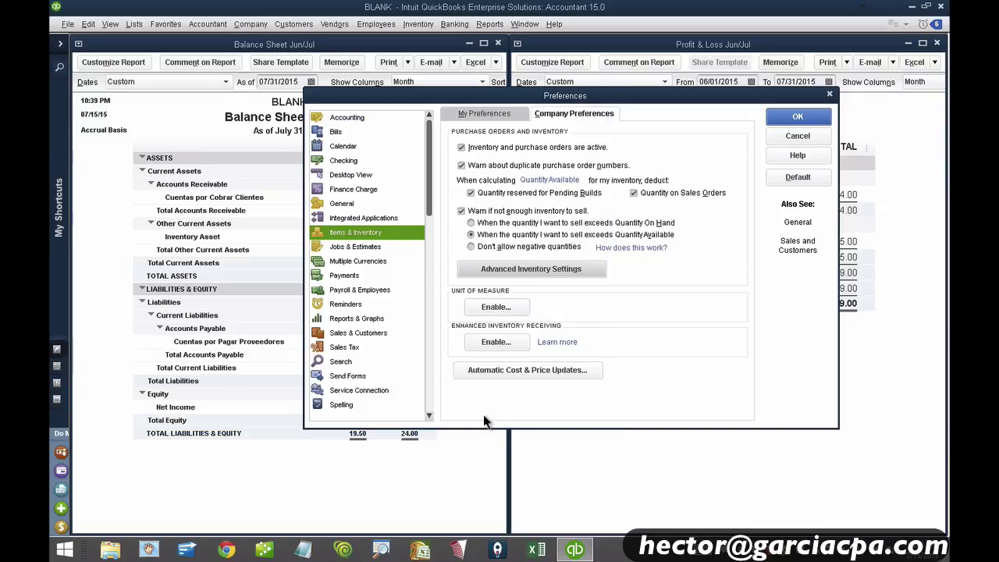
{"action": "left_click", "coordinate": [808, 118]}
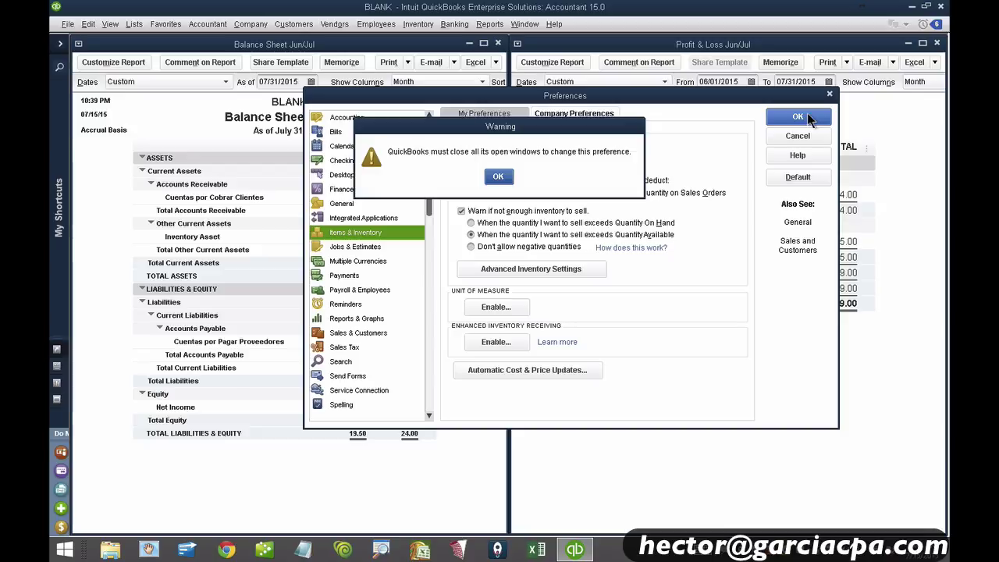
{"action": "left_click", "coordinate": [498, 177]}
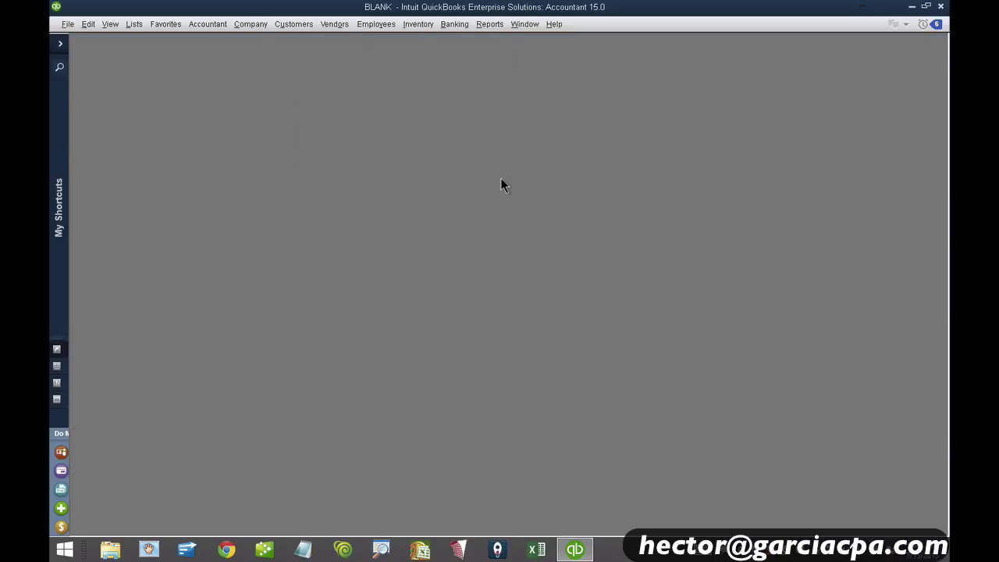
Open the memorized Profit & Loss Jun/Jul report and set its data font size to 11 for all related fonts.
{"action": "left_click", "coordinate": [489, 24]}
{"action": "mouse_move", "coordinate": [537, 148]}
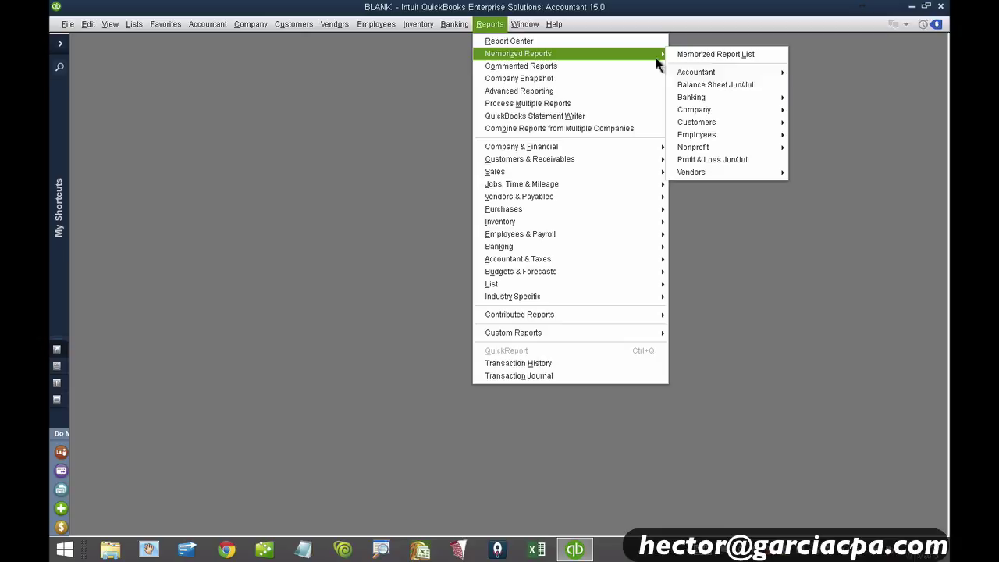
{"action": "left_click", "coordinate": [725, 160]}
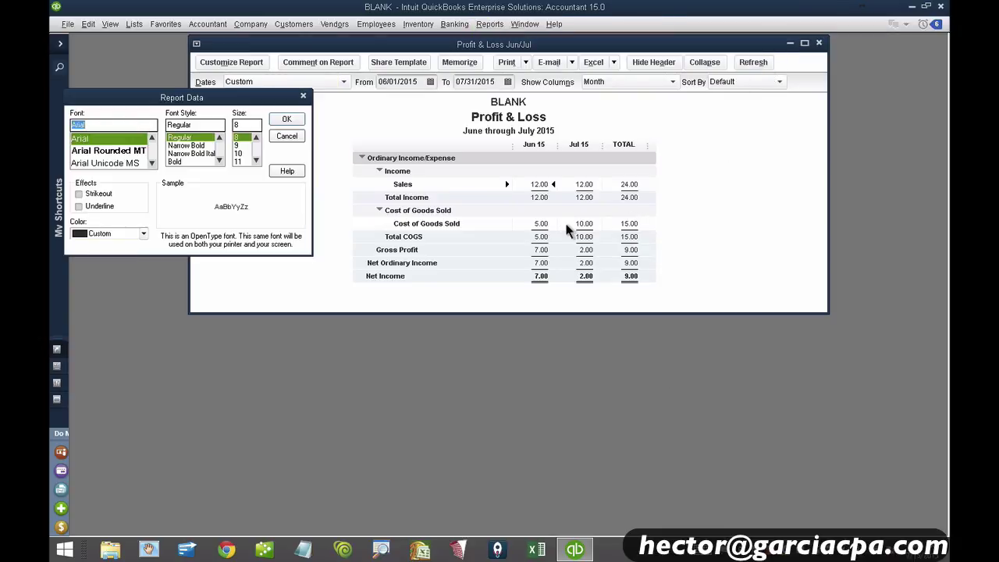
{"action": "left_click", "coordinate": [241, 161]}
{"action": "left_click", "coordinate": [288, 118]}
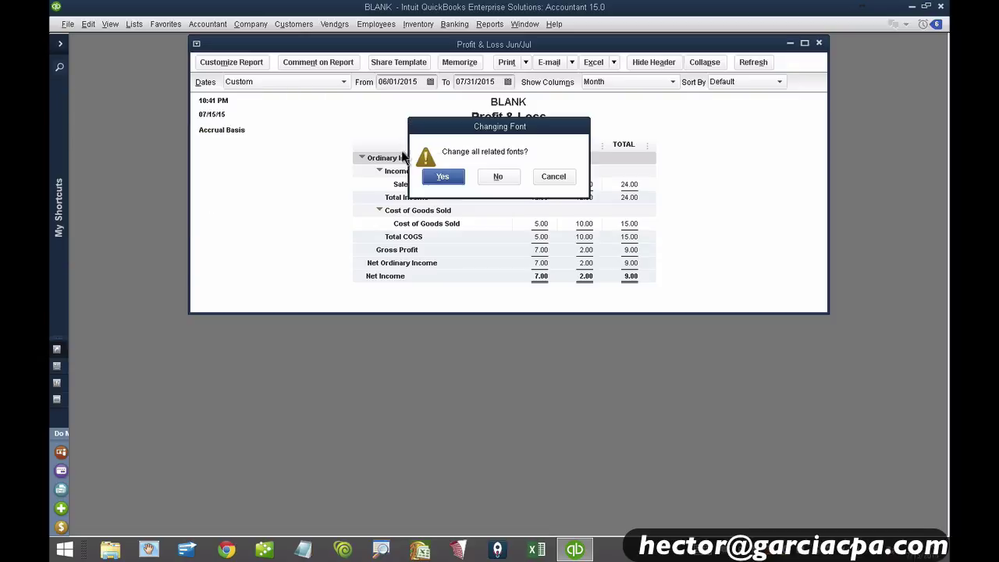
{"action": "left_click", "coordinate": [439, 173]}
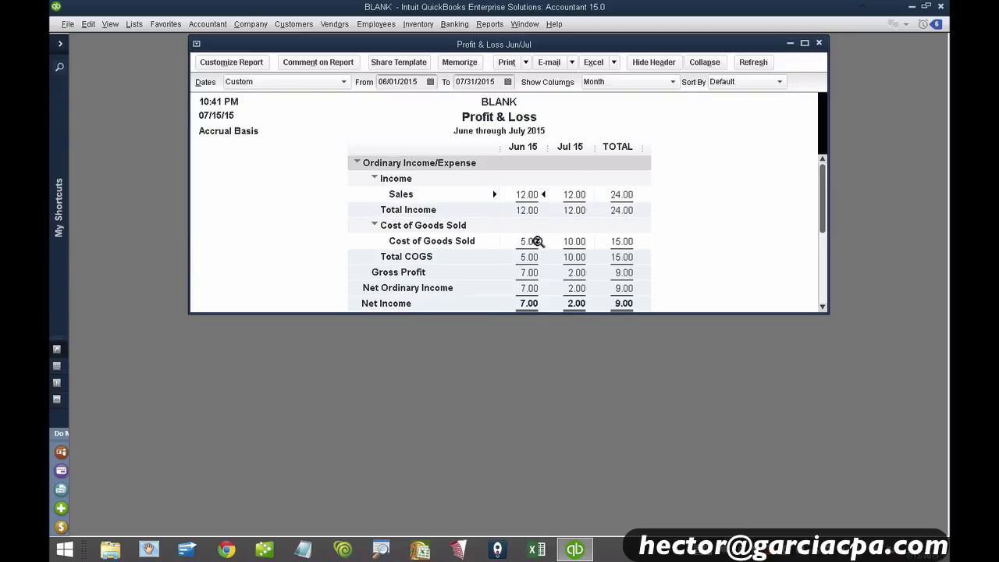
Check the June and July cost of goods sold, then narrow the report window from its left side and enlarge it downward and rightward.
{"action": "left_click", "coordinate": [584, 242]}
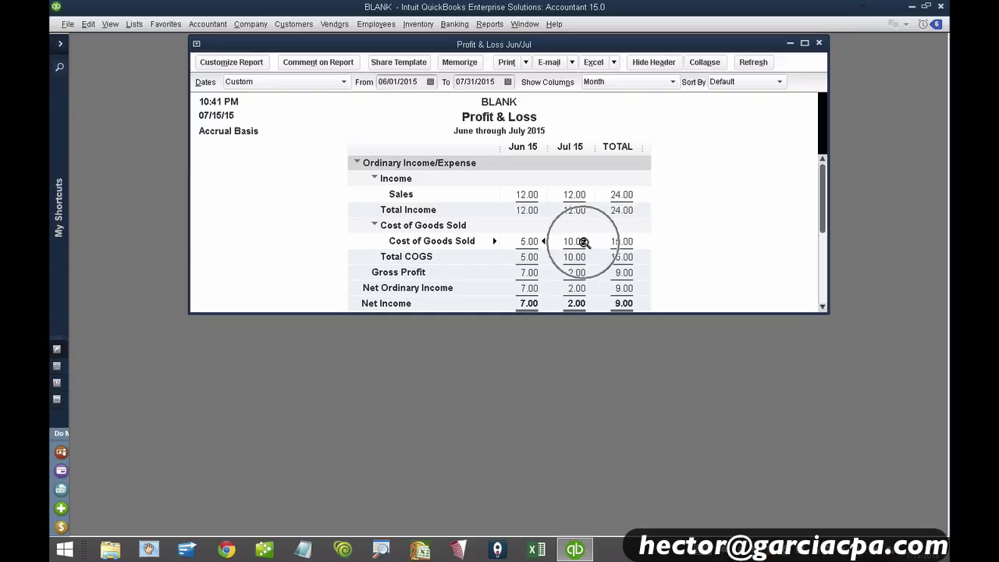
{"action": "left_click", "coordinate": [584, 242]}
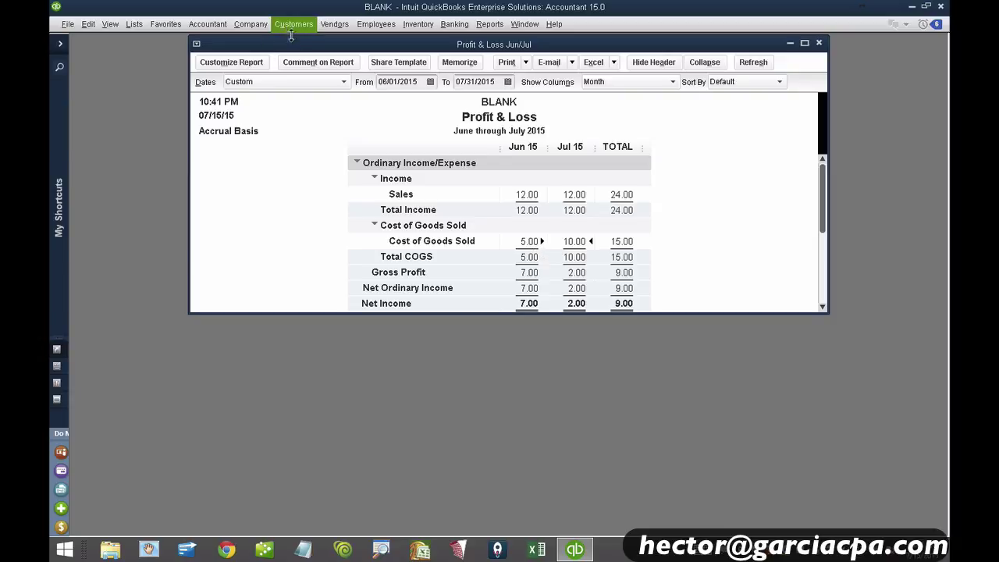
{"action": "left_click_drag", "start_coordinate": [189, 68], "coordinate": [422, 68]}
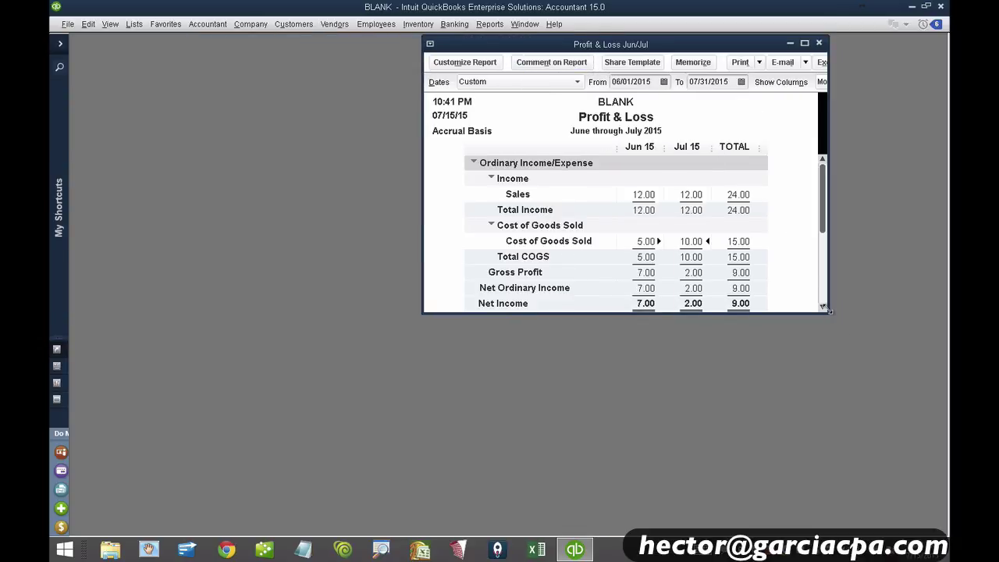
{"action": "left_click_drag", "start_coordinate": [829, 310], "coordinate": [899, 425]}
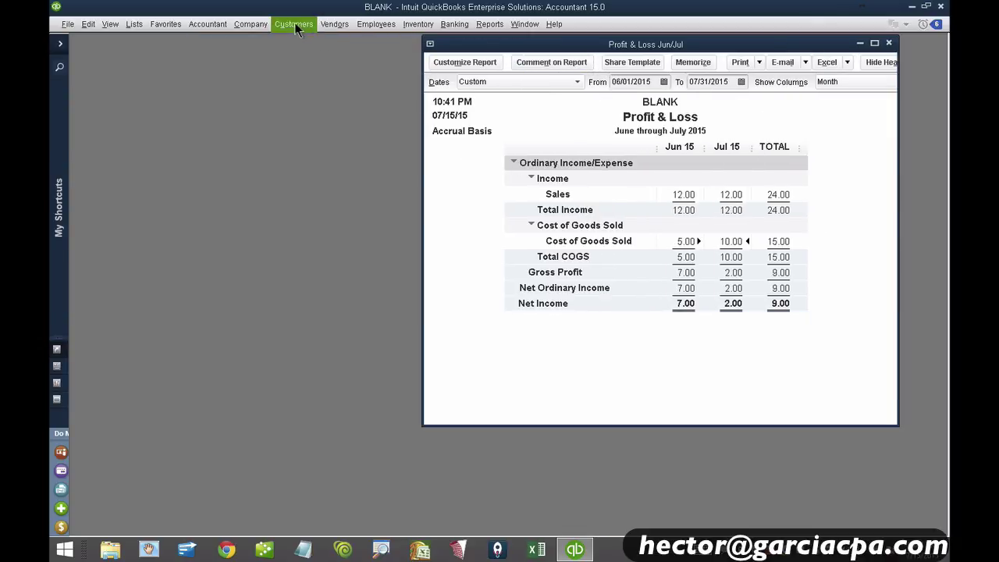
Open the China Textile bill dated 06/10/2015 and set its Socks quantity to 10.
{"action": "left_click", "coordinate": [335, 24]}
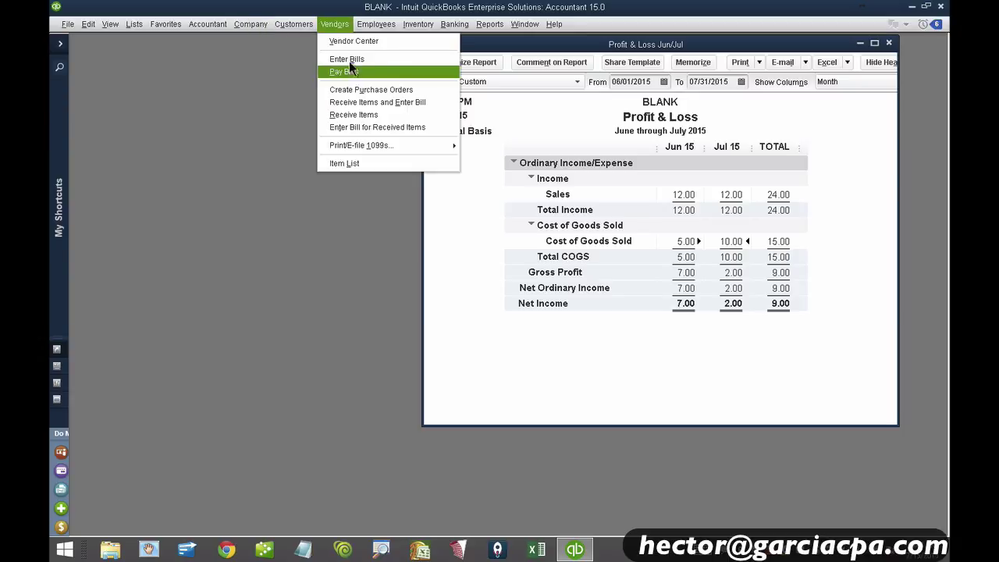
{"action": "left_click", "coordinate": [348, 60]}
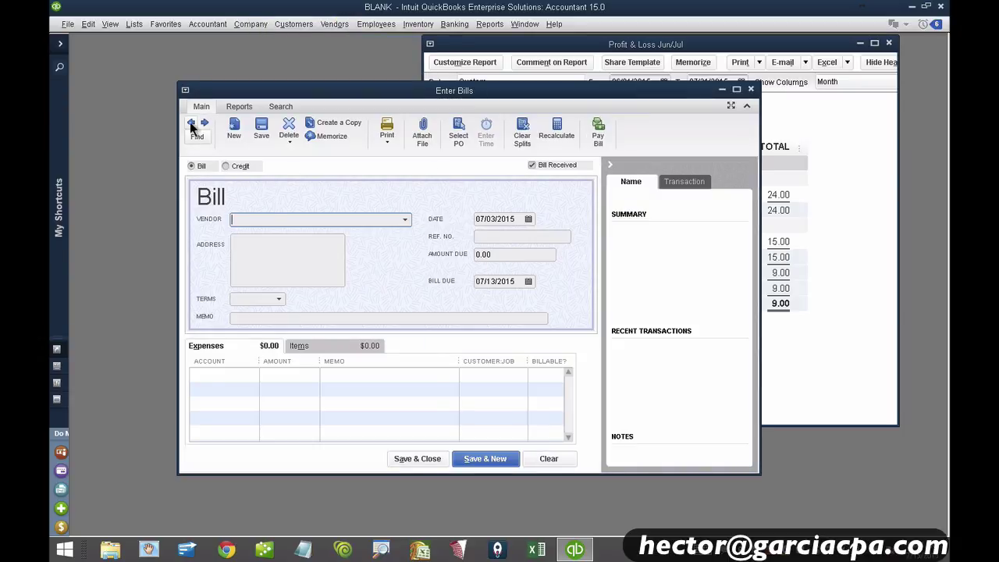
{"action": "left_click", "coordinate": [191, 125]}
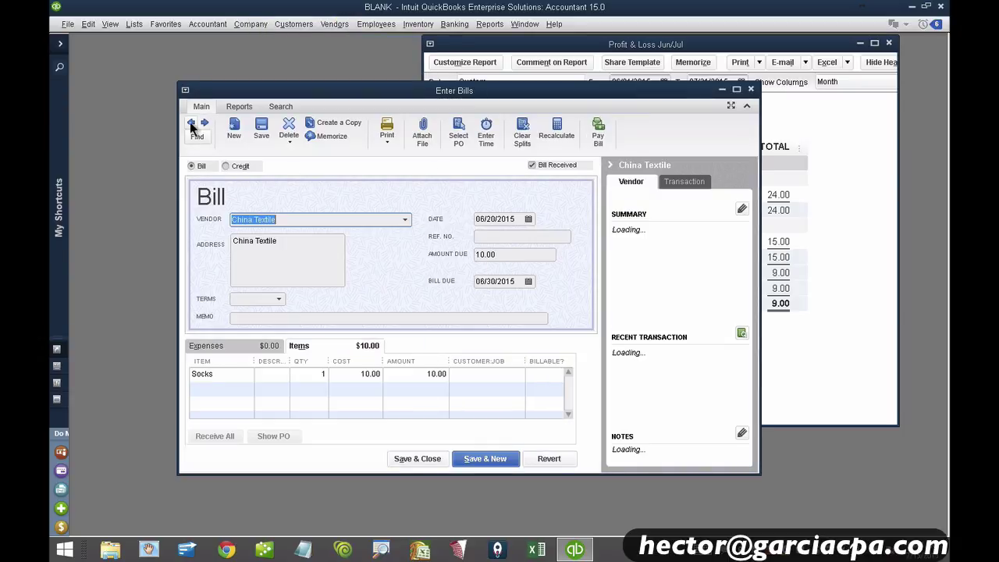
{"action": "left_click", "coordinate": [312, 378]}
{"action": "type", "text": "10"}
{"action": "key", "text": "Tab"}
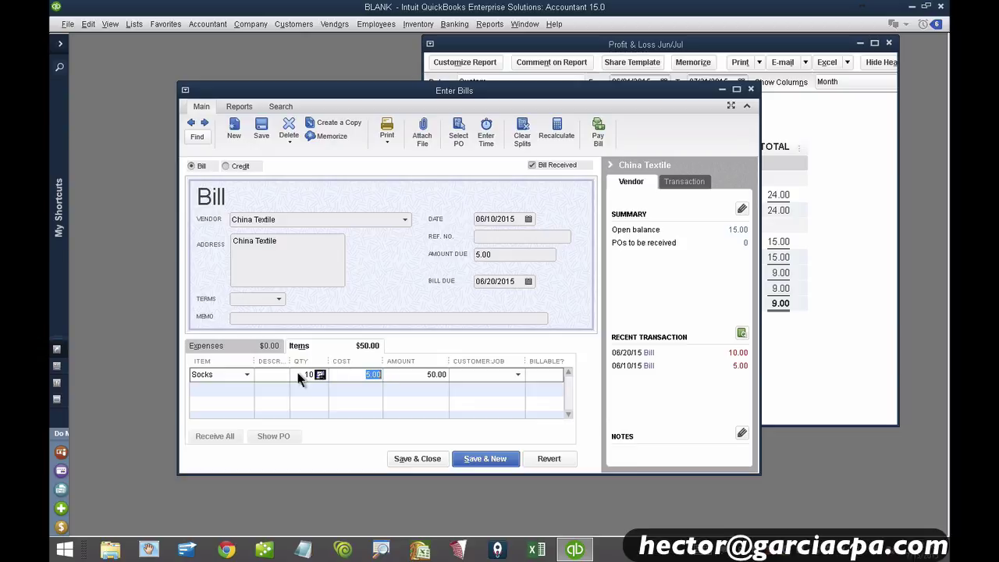
Set the 06/10/2015 bill's amount due to 50 and save it, recording the changes.
{"action": "left_click", "coordinate": [262, 129]}
{"action": "left_click", "coordinate": [428, 179]}
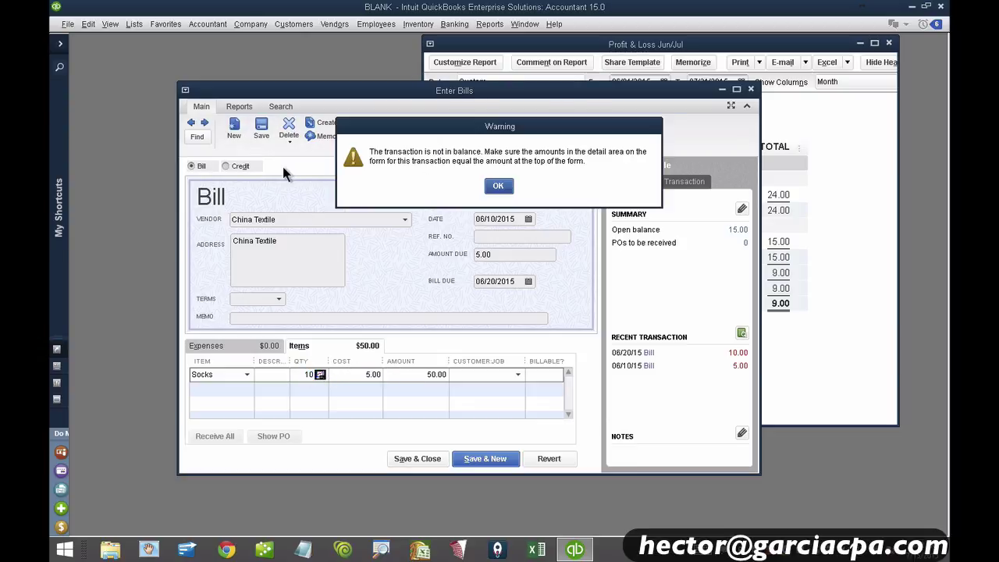
{"action": "left_click", "coordinate": [499, 185]}
{"action": "left_click", "coordinate": [508, 254]}
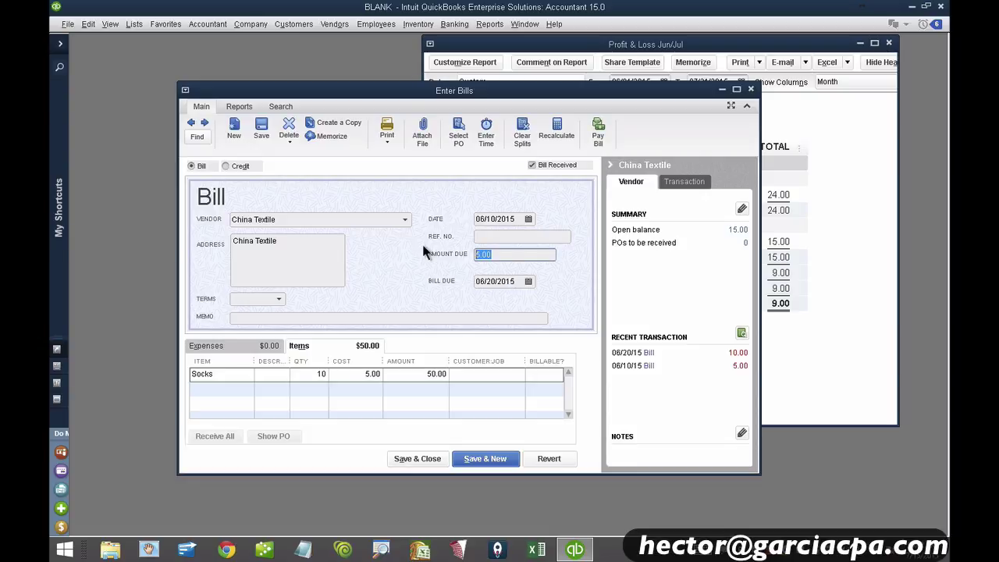
{"action": "type", "text": "50"}
{"action": "left_click", "coordinate": [261, 130]}
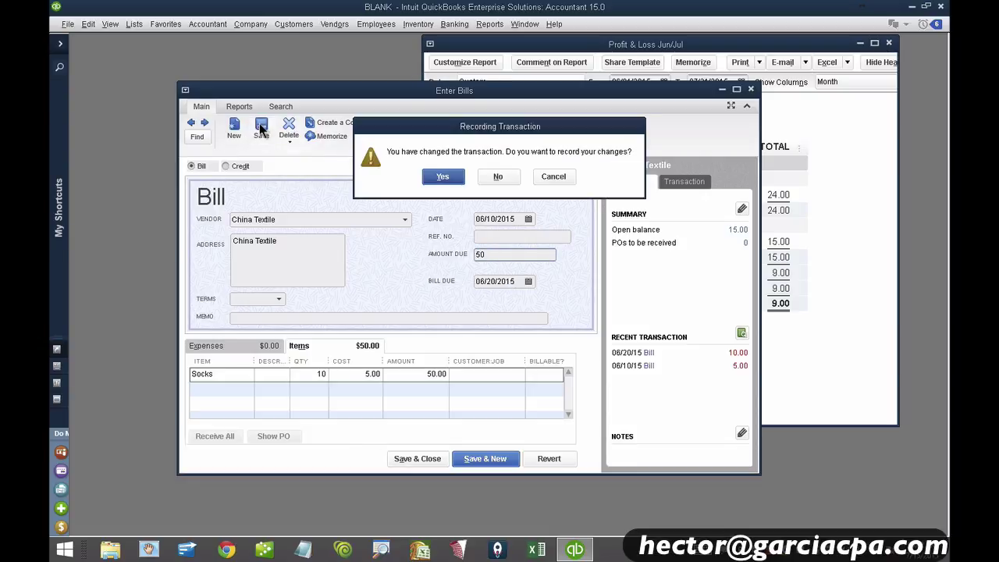
{"action": "left_click", "coordinate": [434, 178]}
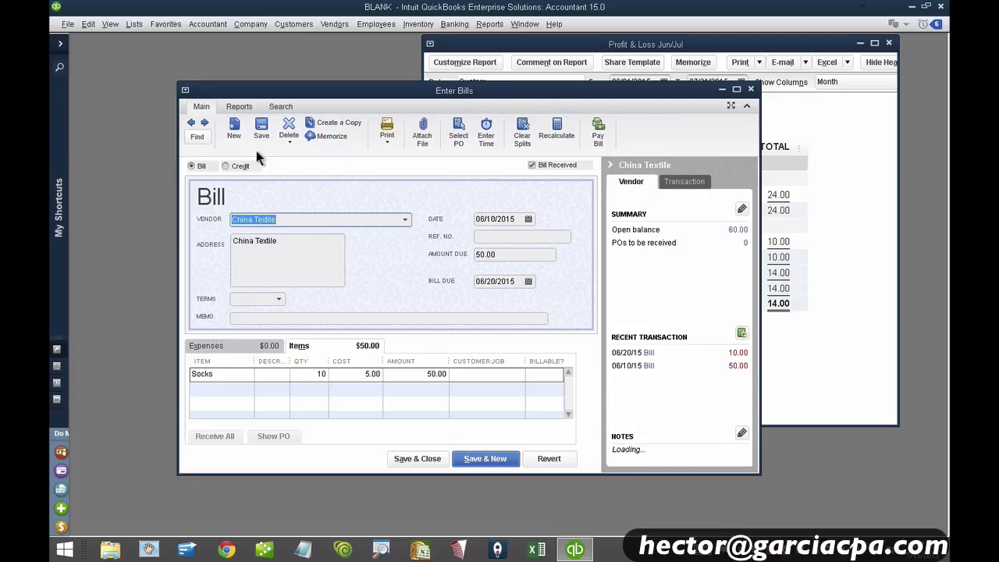
Go to the China Textile bill dated 06/20/2015 and set its Socks quantity to 10.
{"action": "left_click", "coordinate": [205, 123]}
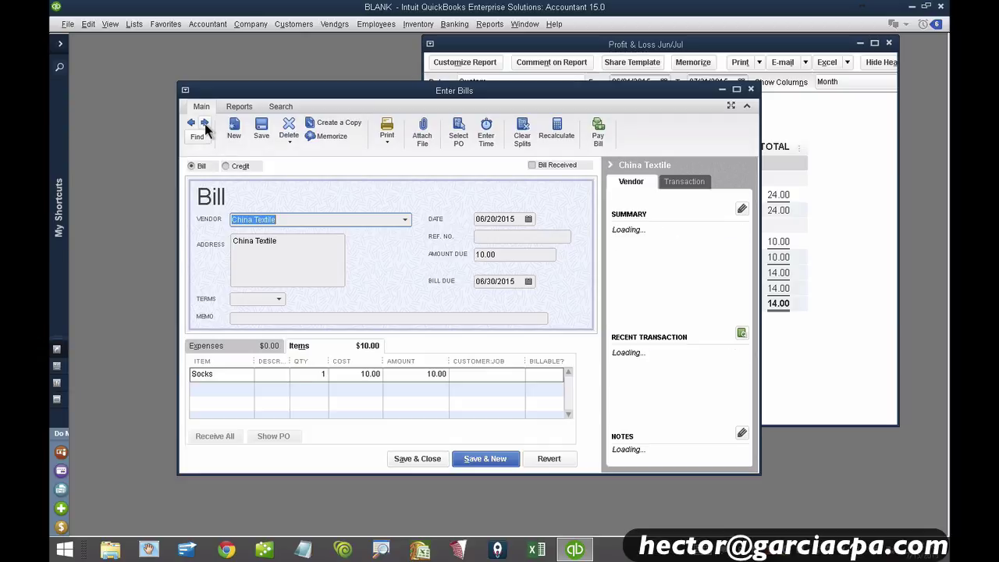
{"action": "left_click", "coordinate": [317, 377]}
{"action": "type", "text": "10"}
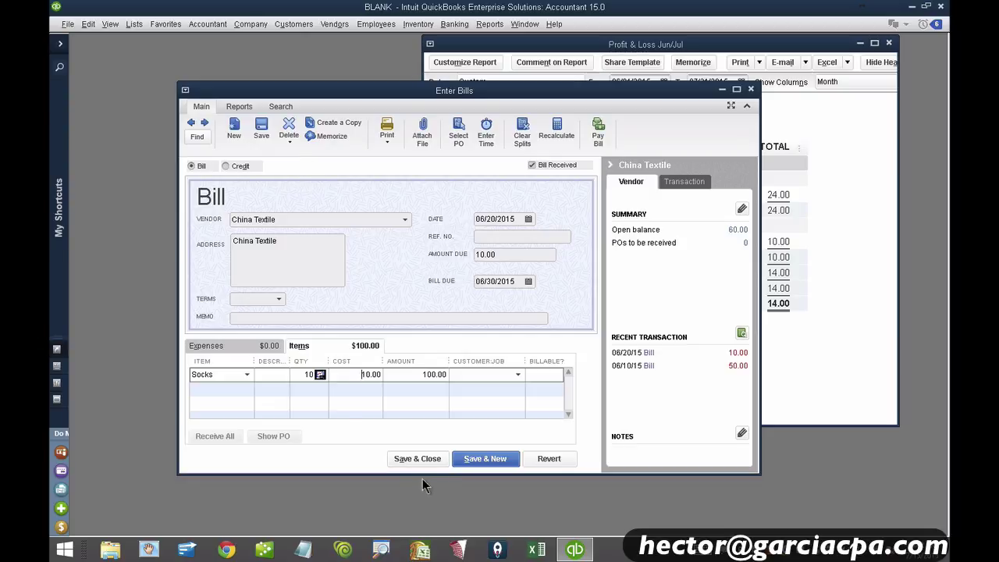
Set the 06/20/2015 bill's amount due to 100, save and close it, and record the changes.
{"action": "left_click", "coordinate": [430, 458]}
{"action": "left_click", "coordinate": [442, 181]}
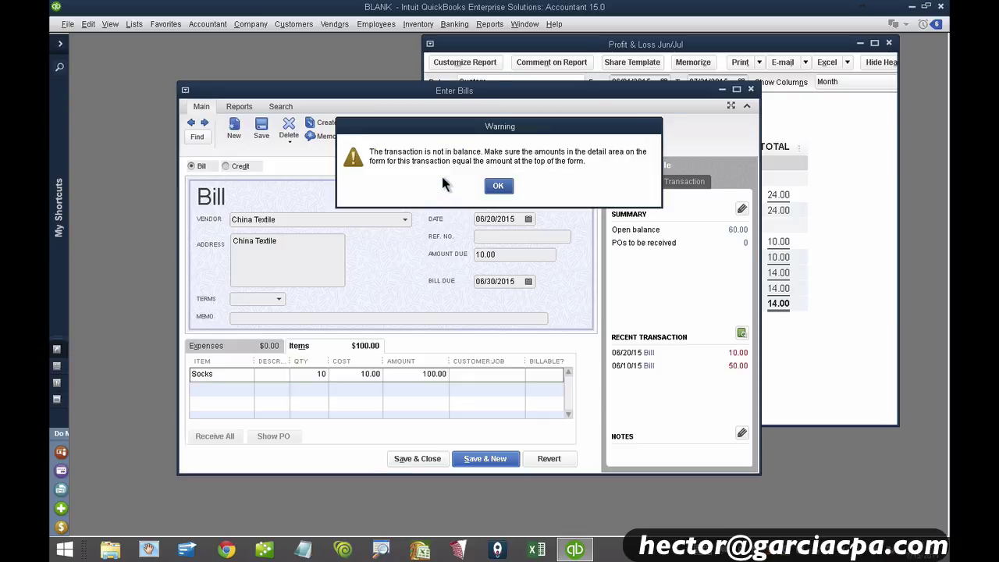
{"action": "left_click", "coordinate": [497, 186]}
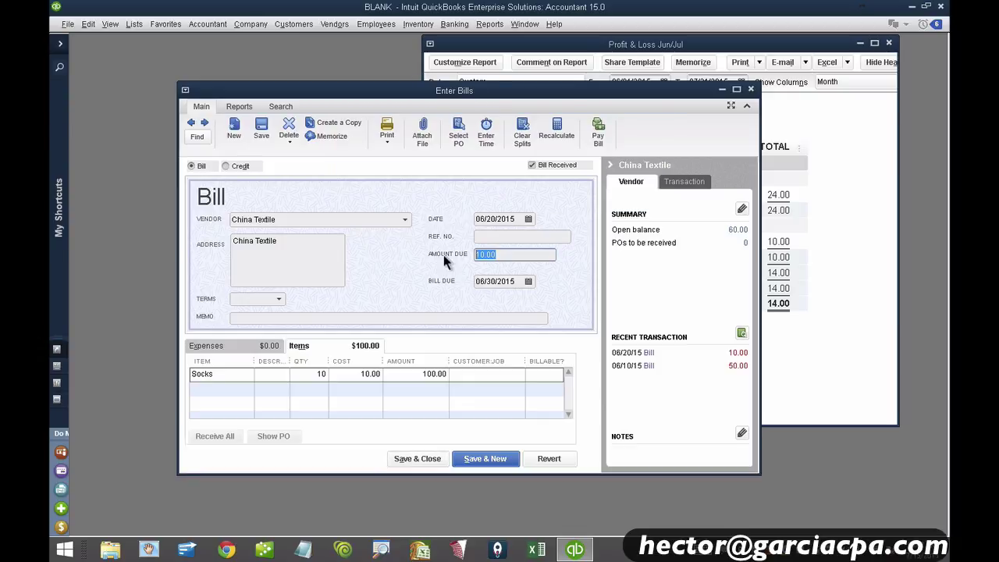
{"action": "type", "text": "100"}
{"action": "left_click", "coordinate": [430, 458]}
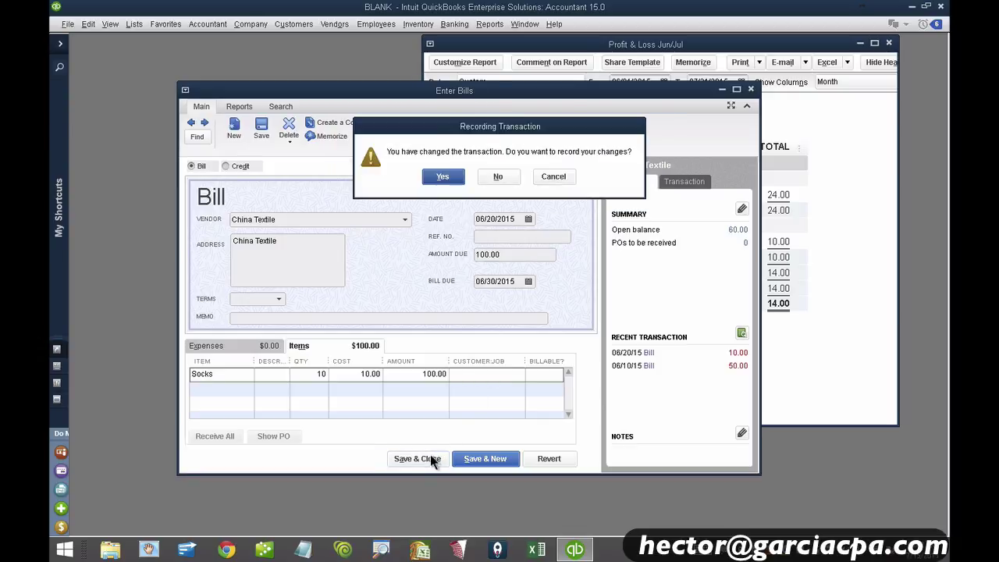
{"action": "left_click", "coordinate": [442, 177]}
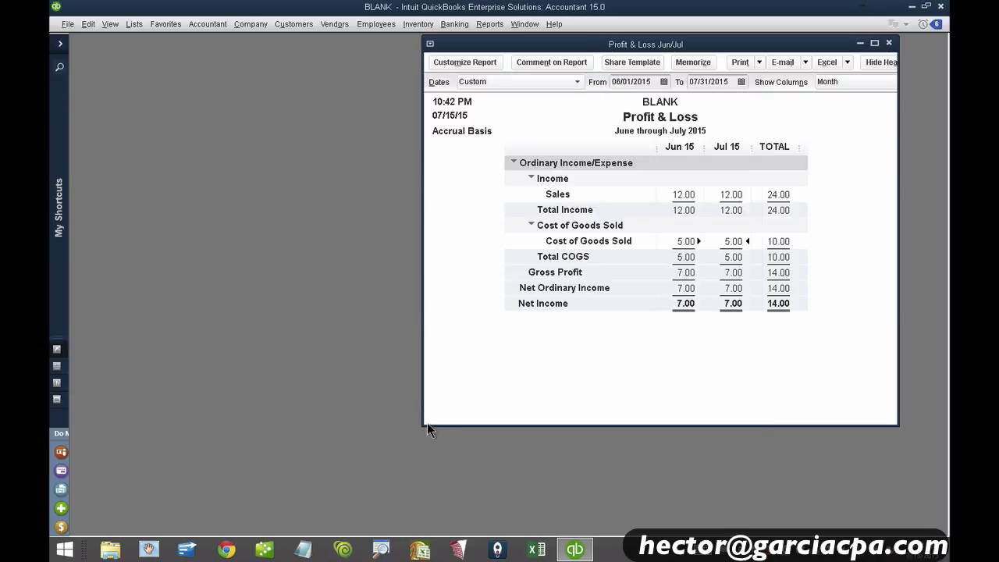
Enlarge the Profit & Loss report window, open the July invoice from the July sales amount, and look at the 06/30/2015 invoice before it.
{"action": "left_click_drag", "start_coordinate": [427, 424], "coordinate": [168, 465]}
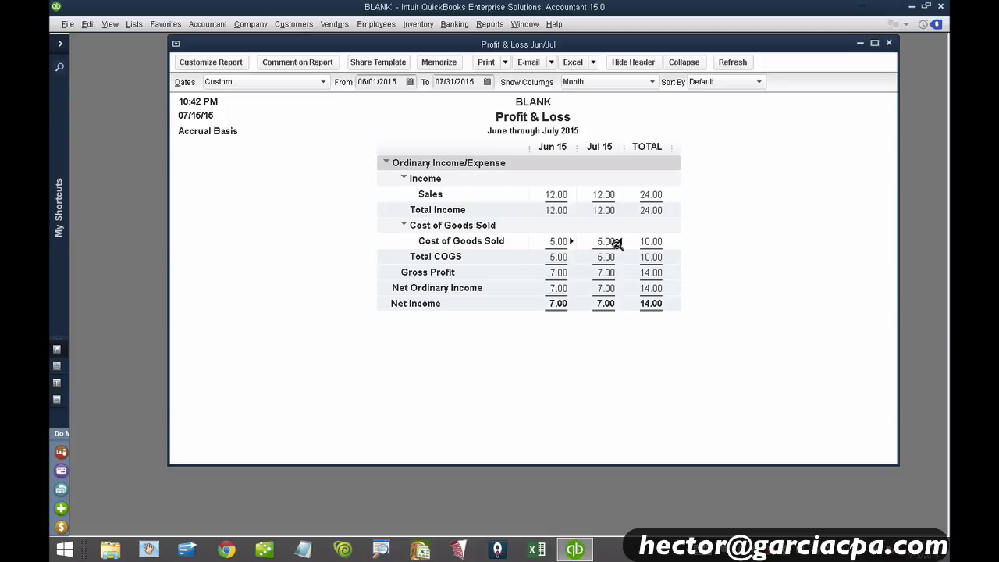
{"action": "double_click", "coordinate": [607, 194]}
{"action": "double_click", "coordinate": [479, 204]}
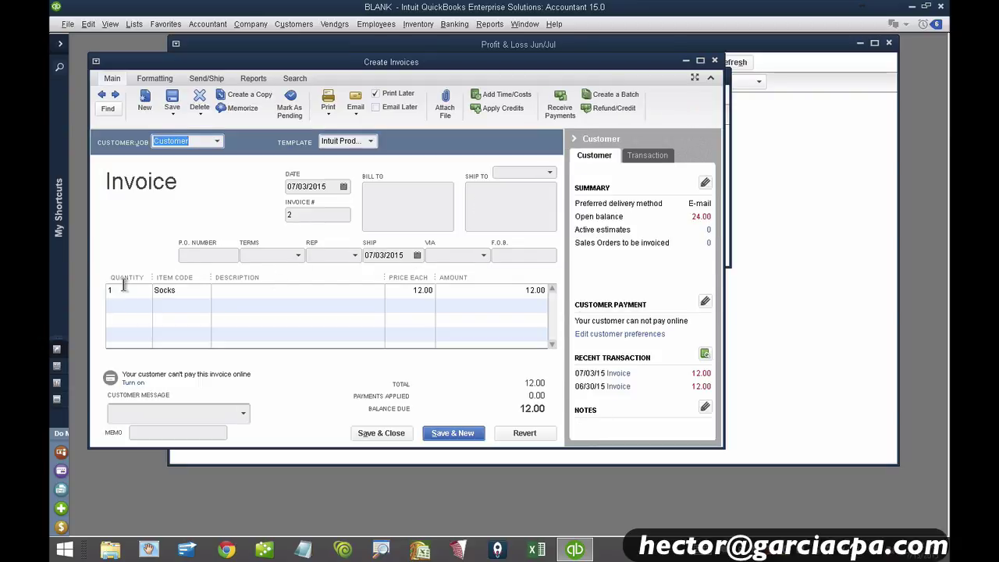
{"action": "left_click", "coordinate": [101, 93]}
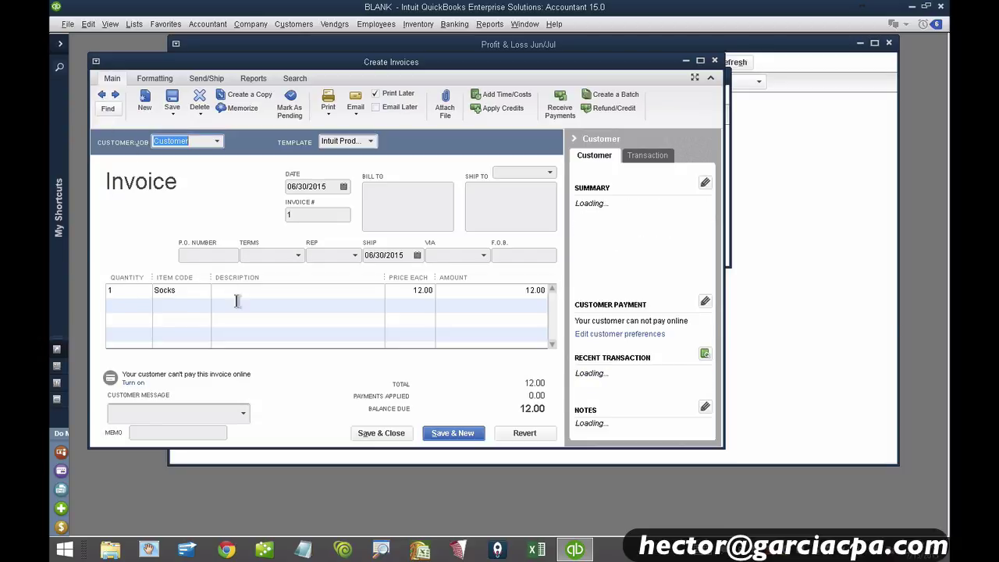
{"action": "left_click", "coordinate": [110, 290]}
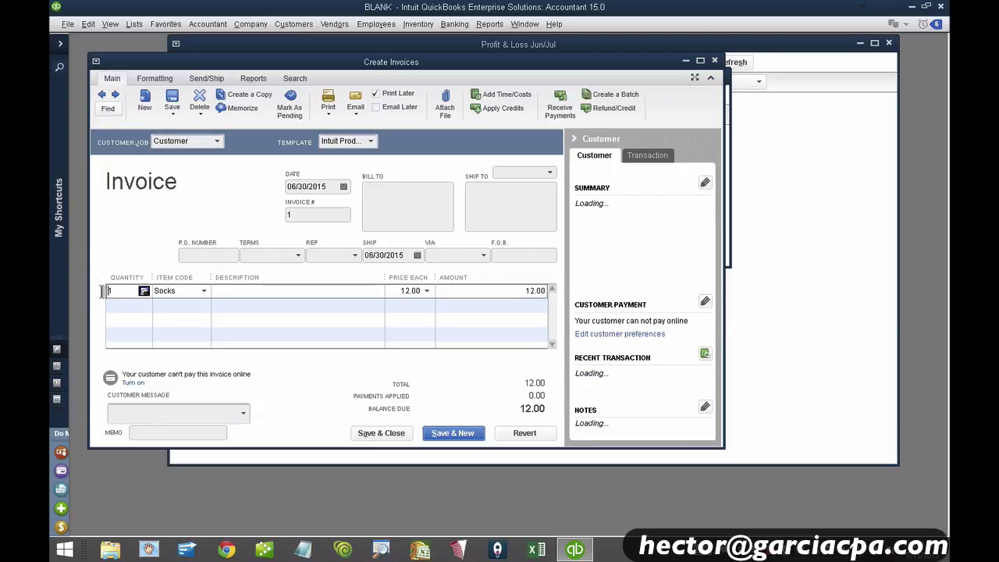
Return to the 07/03/2015 invoice, set its Socks quantity to 9, and save it with the changes recorded.
{"action": "left_click", "coordinate": [115, 93]}
{"action": "left_click", "coordinate": [123, 291]}
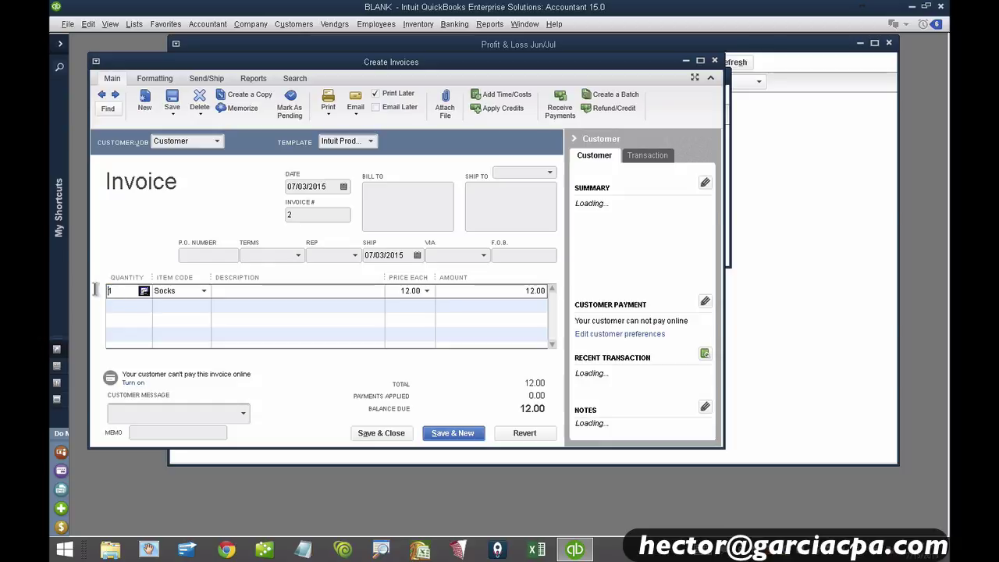
{"action": "type", "text": "9"}
{"action": "left_click", "coordinate": [390, 434]}
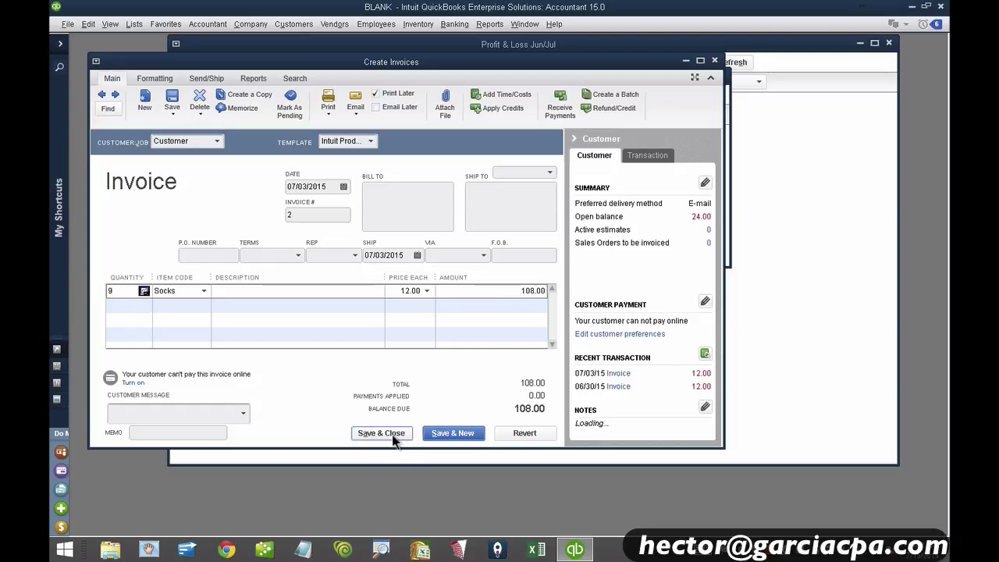
{"action": "left_click", "coordinate": [446, 176]}
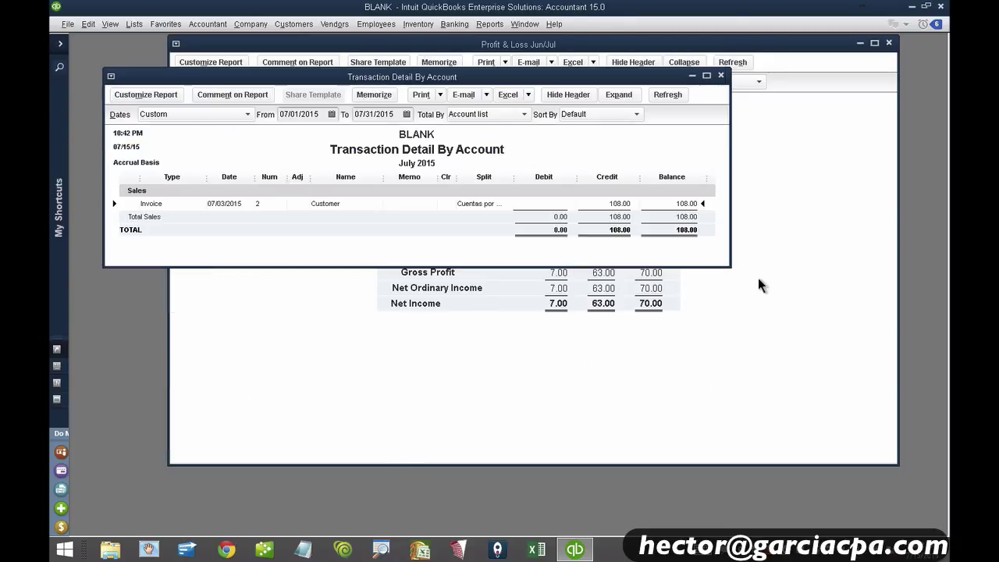
Bring the Profit & Loss Jun/Jul report to the front and add % of Income columns to it.
{"action": "left_click", "coordinate": [749, 287]}
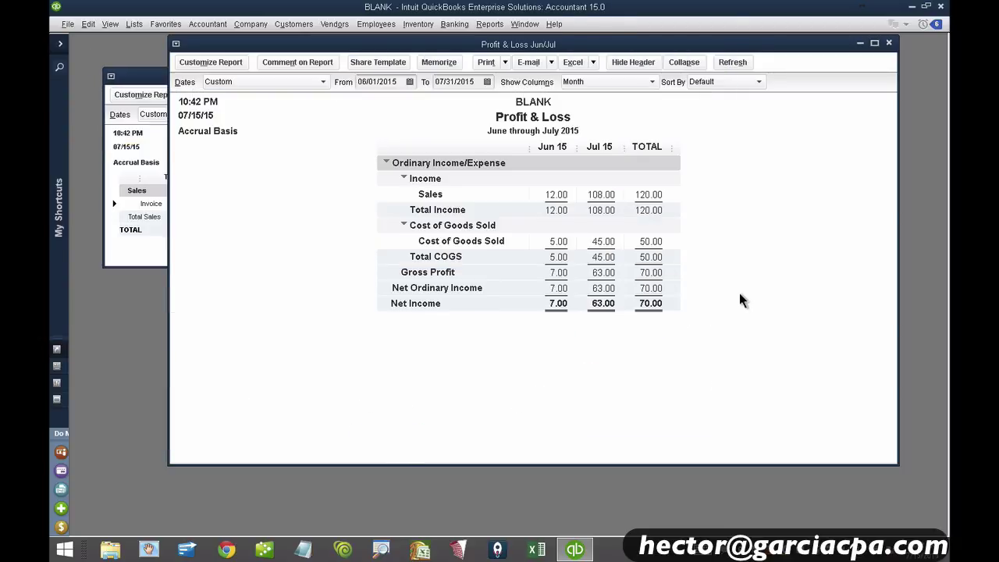
{"action": "double_click", "coordinate": [624, 247]}
{"action": "left_click", "coordinate": [221, 64]}
{"action": "left_click", "coordinate": [464, 370]}
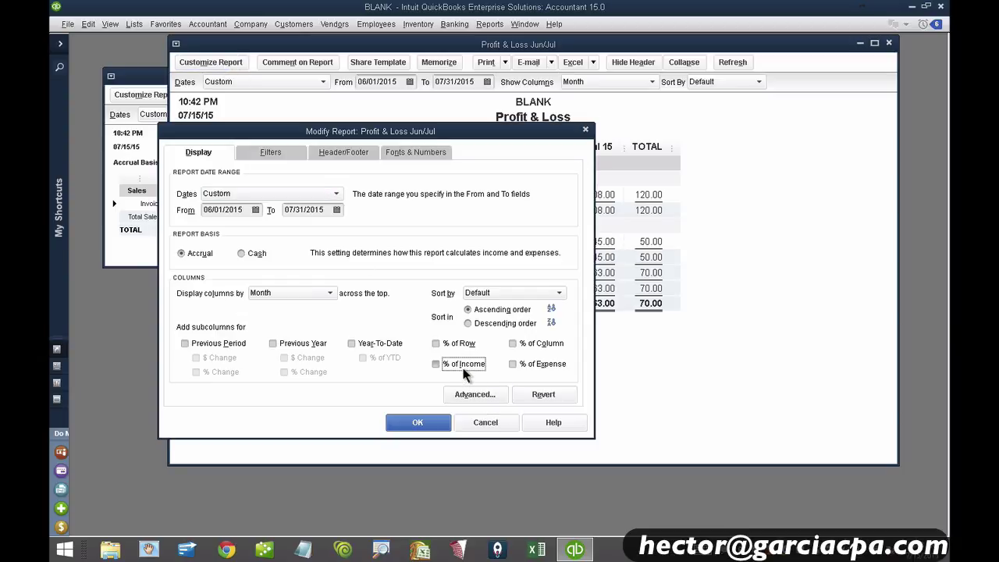
{"action": "left_click", "coordinate": [425, 422]}
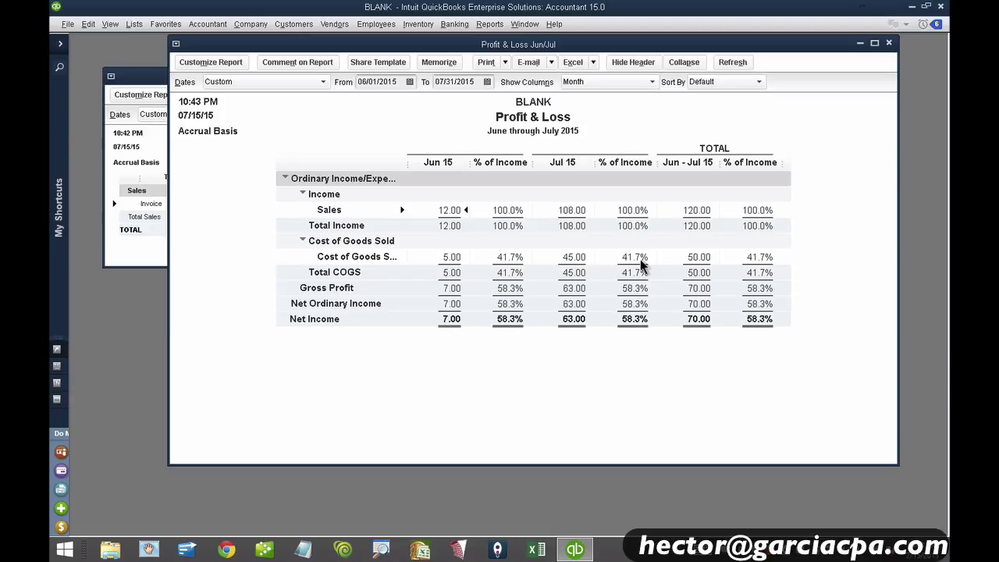
Open the 07/03/2015 invoice from the report's July sales amount and set its Socks quantity to 15.
{"action": "double_click", "coordinate": [571, 210]}
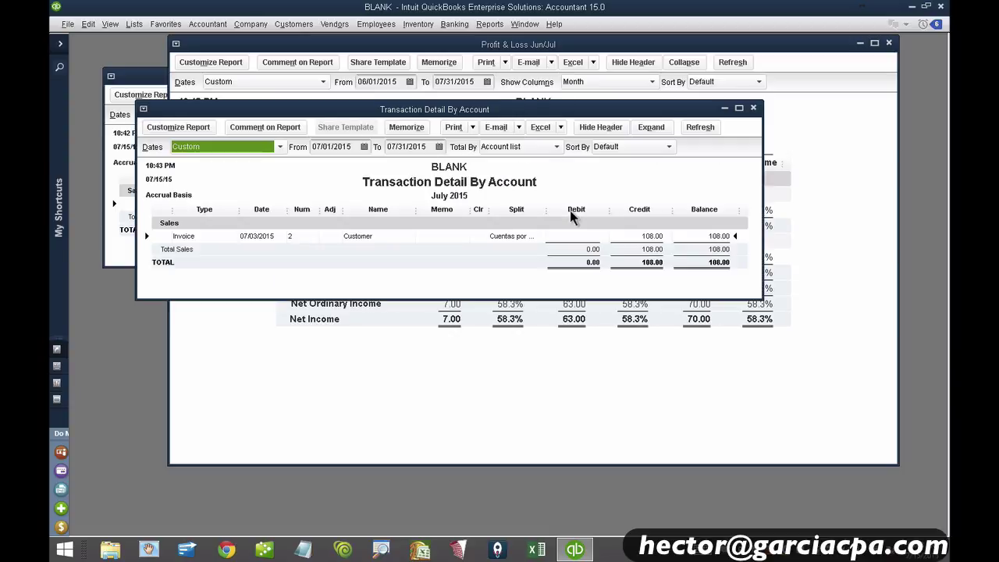
{"action": "double_click", "coordinate": [348, 232]}
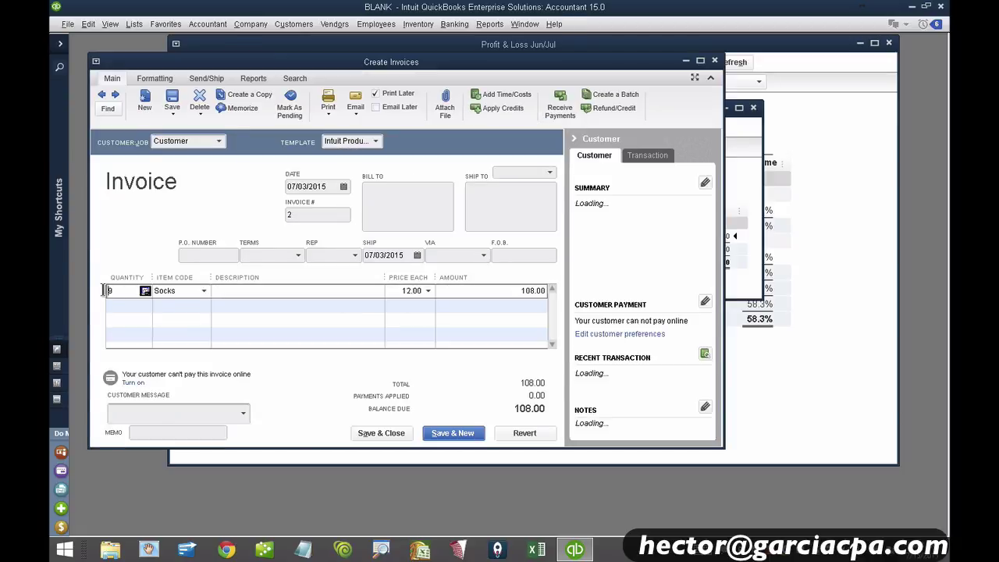
{"action": "left_click", "coordinate": [131, 291]}
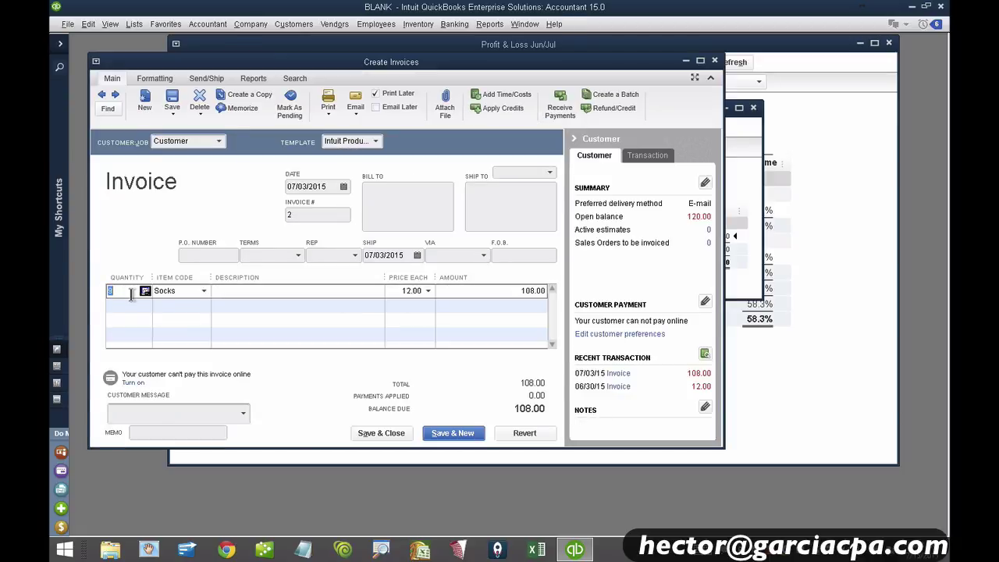
{"action": "type", "text": "15"}
{"action": "left_click", "coordinate": [123, 305]}
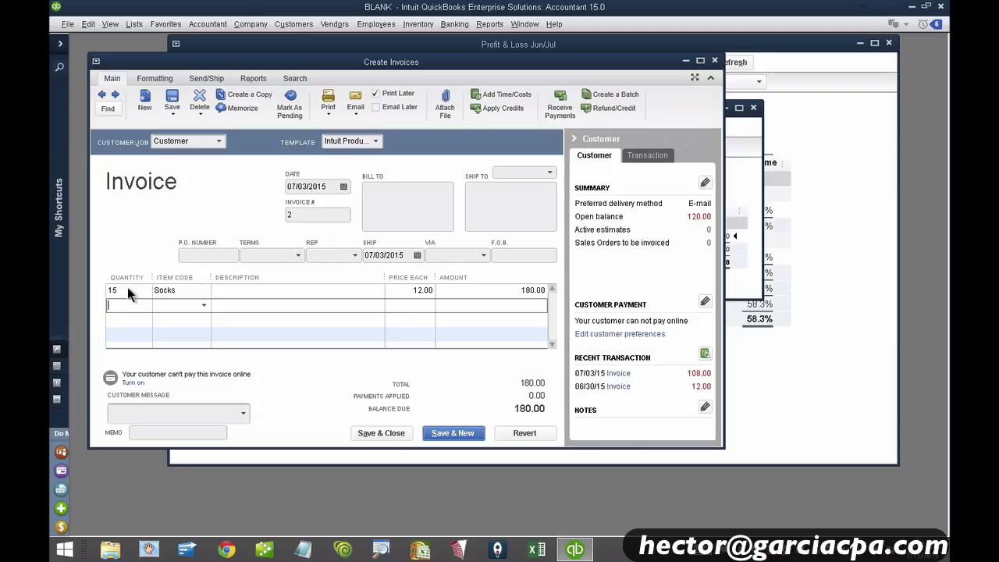
Switch to Calculator, work out the expected FIFO cost of the 15 socks, and close it.
{"action": "left_click", "coordinate": [65, 549]}
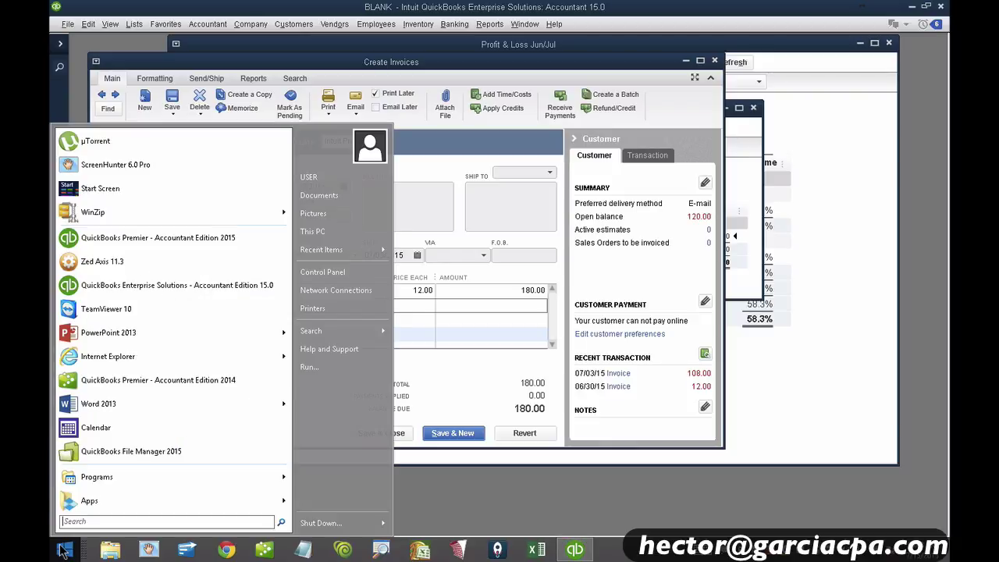
{"action": "type", "text": "calc"}
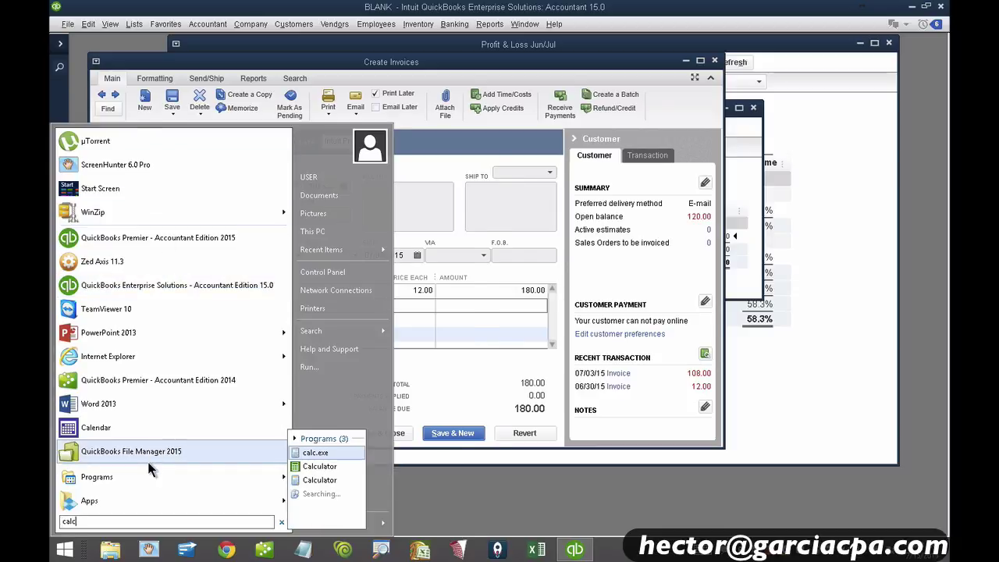
{"action": "key", "text": "Return"}
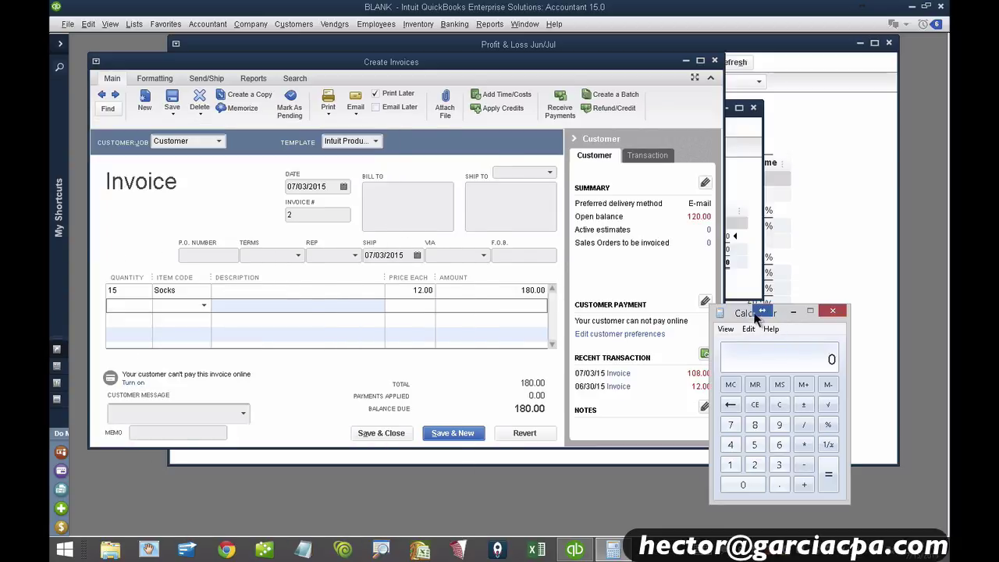
{"action": "mouse_move", "coordinate": [742, 317]}
{"action": "left_mouse_down"}
{"action": "mouse_move", "coordinate": [590, 246]}
{"action": "mouse_move", "coordinate": [481, 212]}
{"action": "left_mouse_up"}
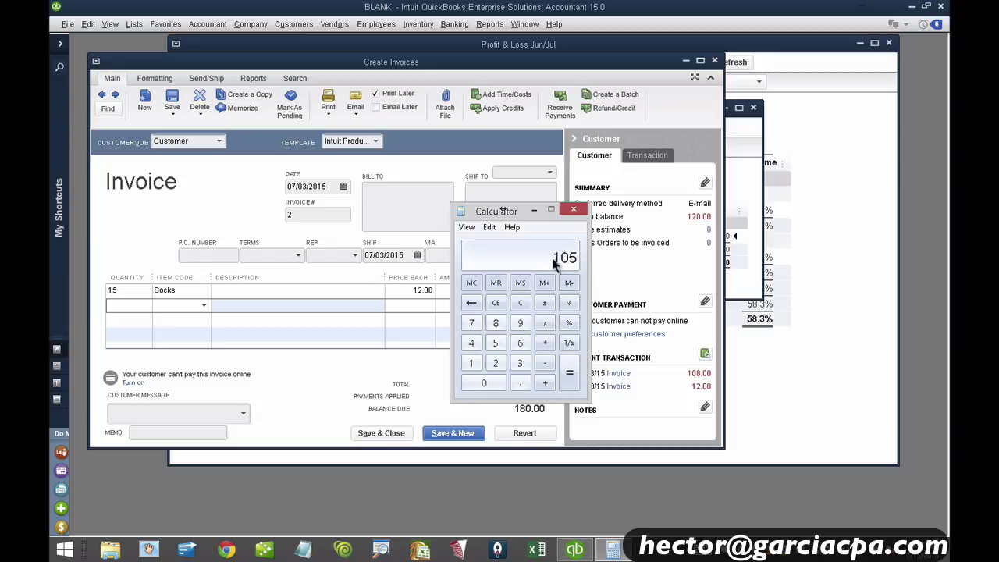
{"action": "left_click", "coordinate": [573, 209]}
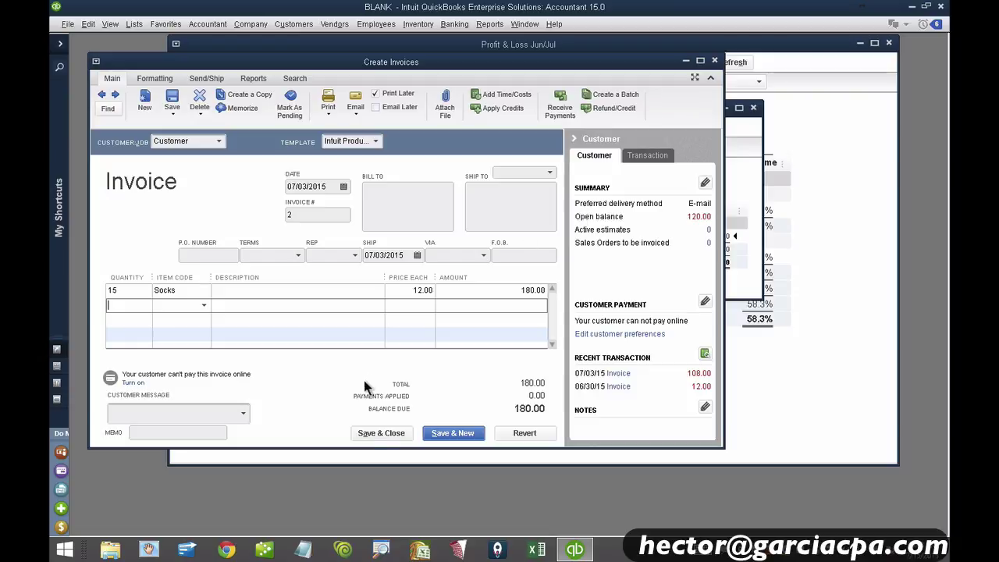
Save and close the 07/03/2015 invoice with the changes recorded, and check July's cost of goods sold in the report.
{"action": "left_click", "coordinate": [373, 441]}
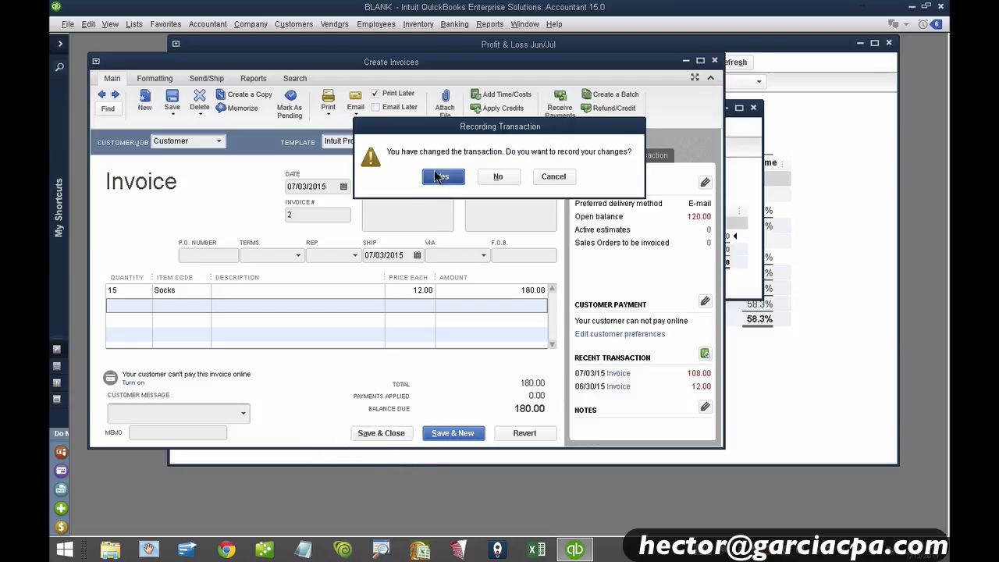
{"action": "left_click", "coordinate": [434, 169]}
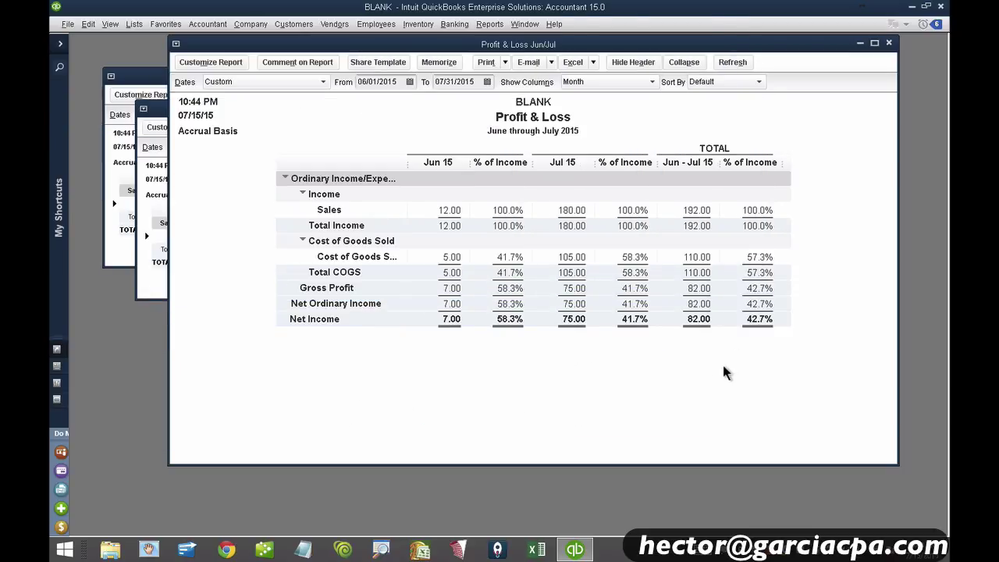
{"action": "double_click", "coordinate": [572, 265]}
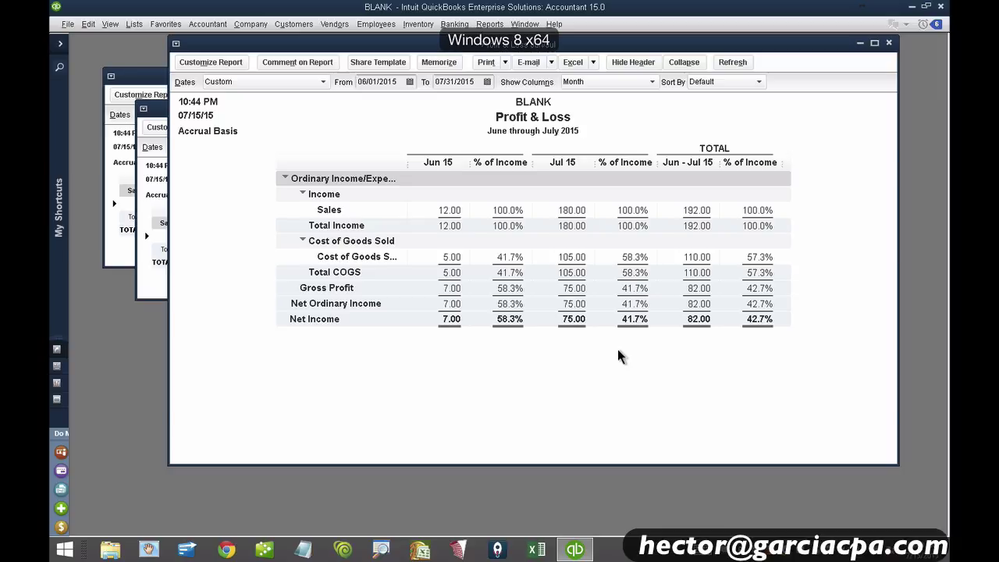
Open the FIFO Cost Lot History by Item inventory report.
{"action": "left_click", "coordinate": [489, 25]}
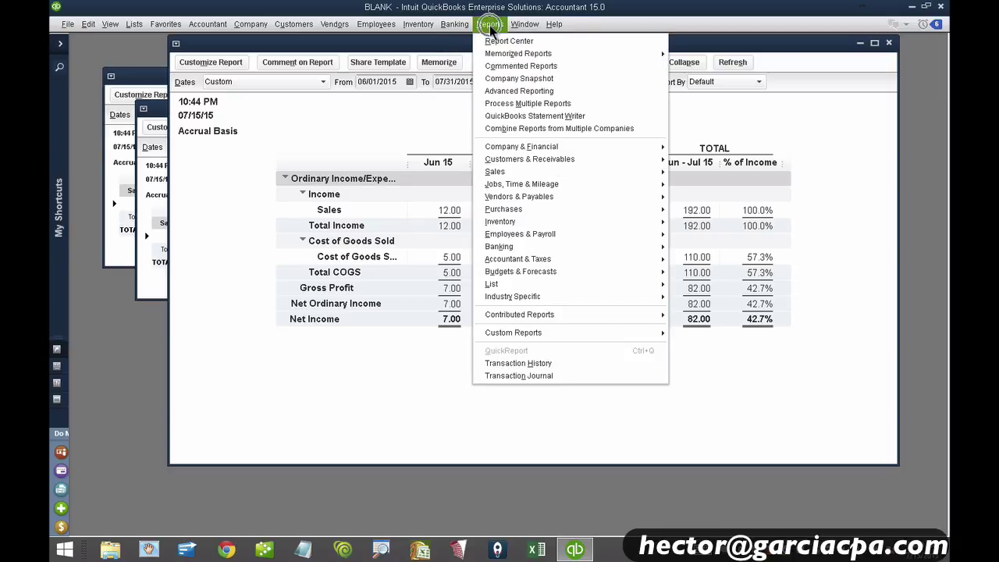
{"action": "left_click", "coordinate": [533, 221]}
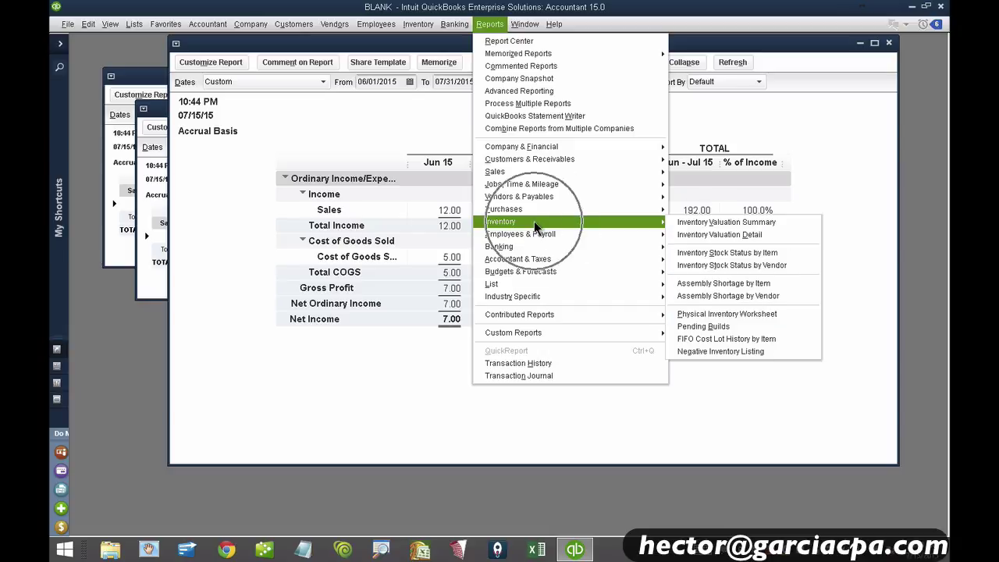
{"action": "left_click", "coordinate": [712, 340]}
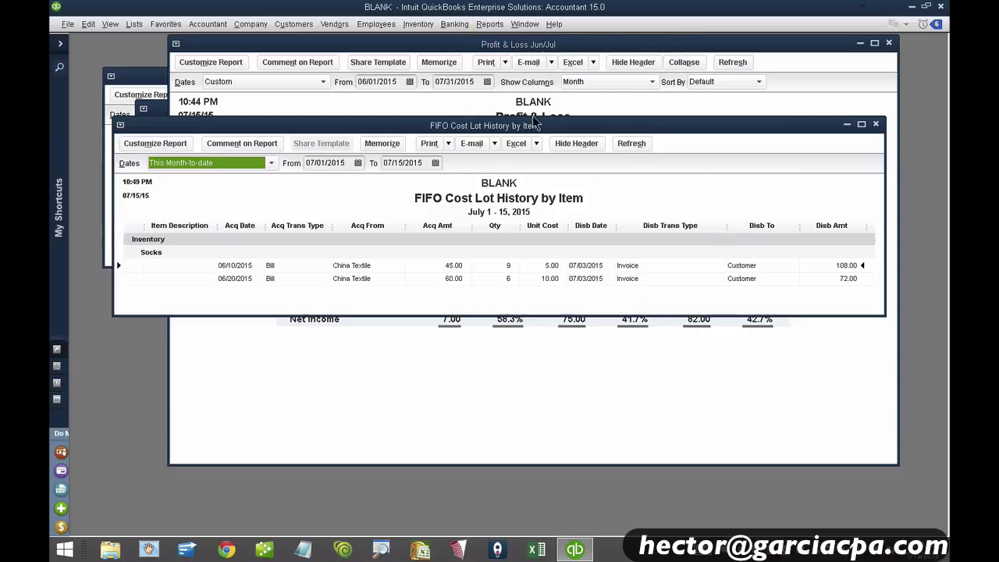
Close the Profit & Loss and both Transaction Detail reports, and maximize the FIFO Cost Lot History by Item report.
{"action": "left_click", "coordinate": [888, 43]}
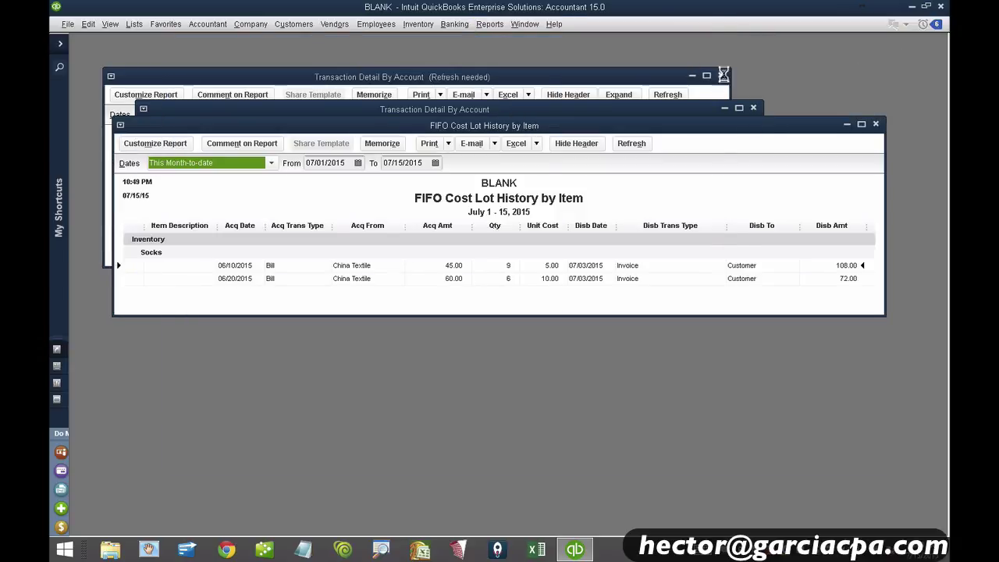
{"action": "left_click", "coordinate": [724, 75]}
{"action": "left_click", "coordinate": [753, 108]}
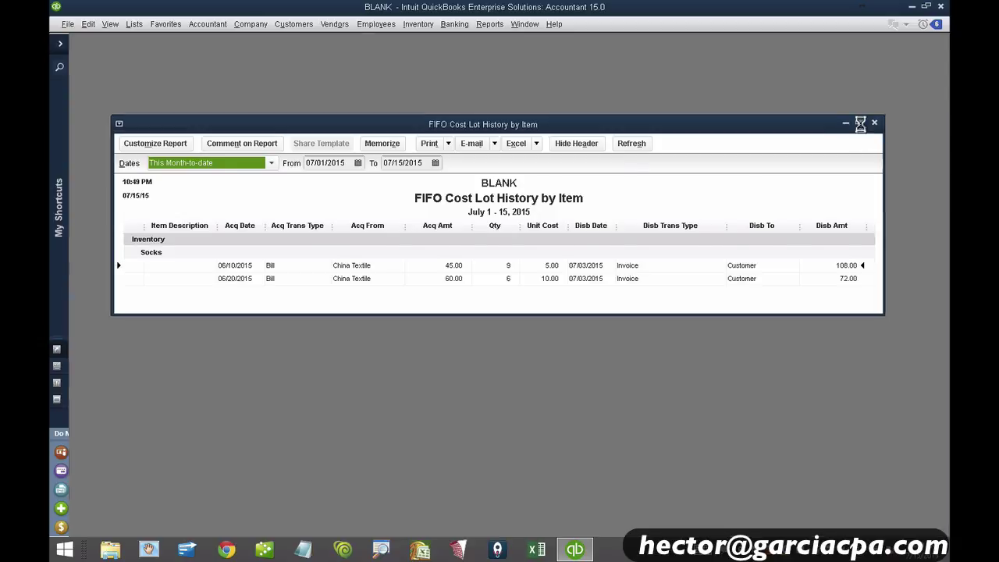
{"action": "left_click", "coordinate": [860, 123]}
{"action": "left_click", "coordinate": [425, 220]}
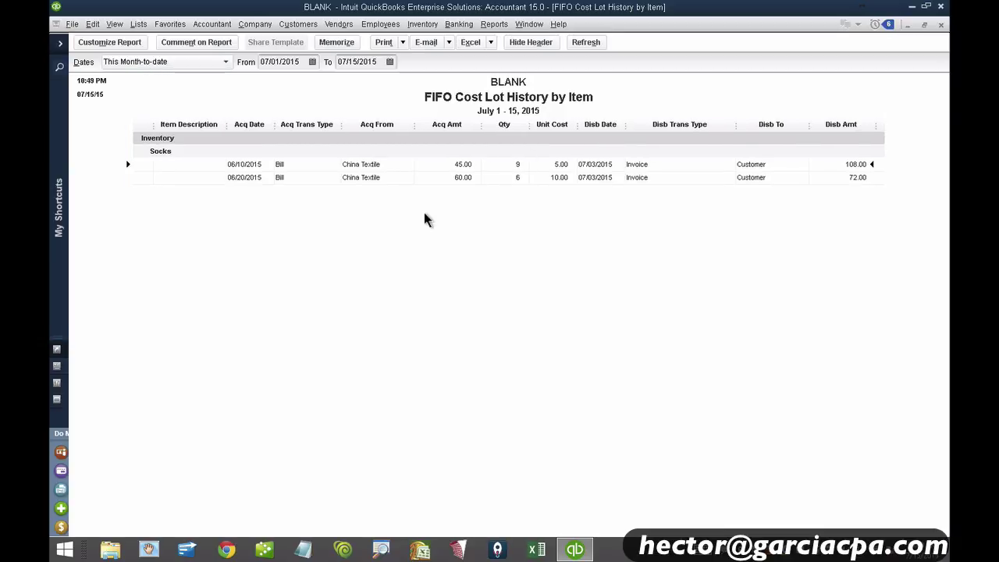
Set the FIFO report's column label font size to 10 and apply the larger size to the rest of the report.
{"action": "double_click", "coordinate": [256, 125]}
{"action": "left_click", "coordinate": [244, 153]}
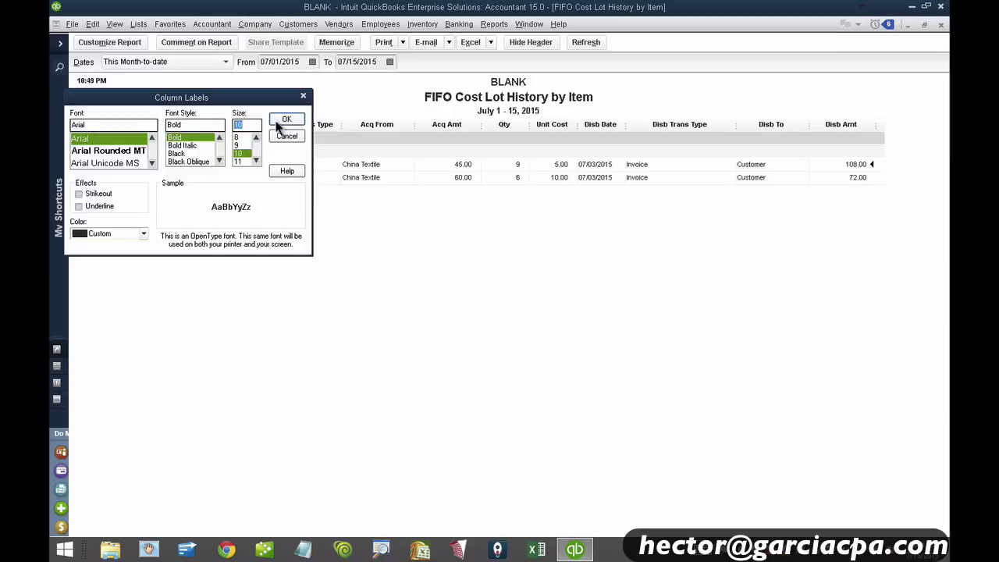
{"action": "left_click", "coordinate": [285, 120]}
{"action": "left_click", "coordinate": [446, 175]}
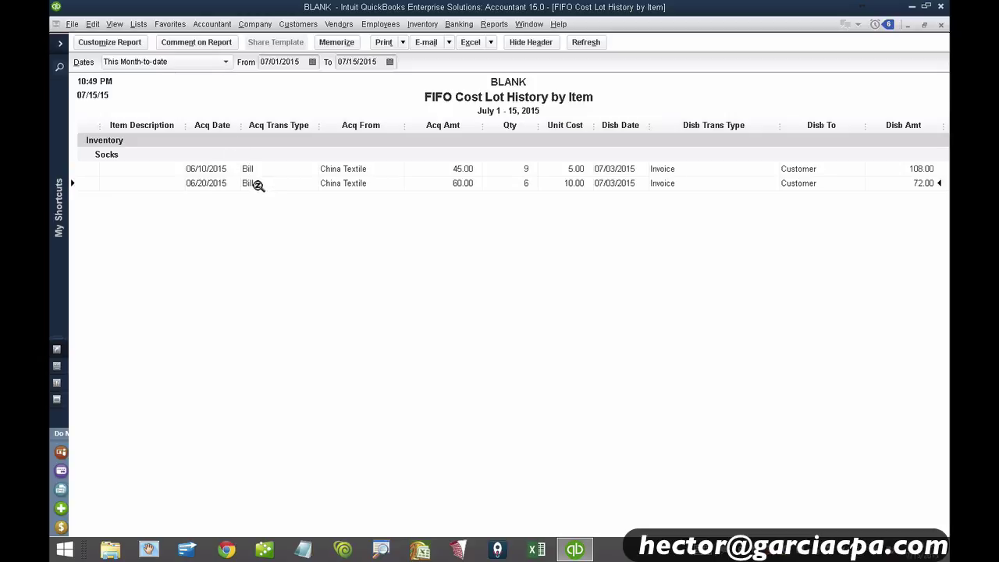
From the 06/20/2015 Socks lot in the report, open its source bill and the 07/03/2015 invoice it was disbursed to.
{"action": "left_click", "coordinate": [206, 184]}
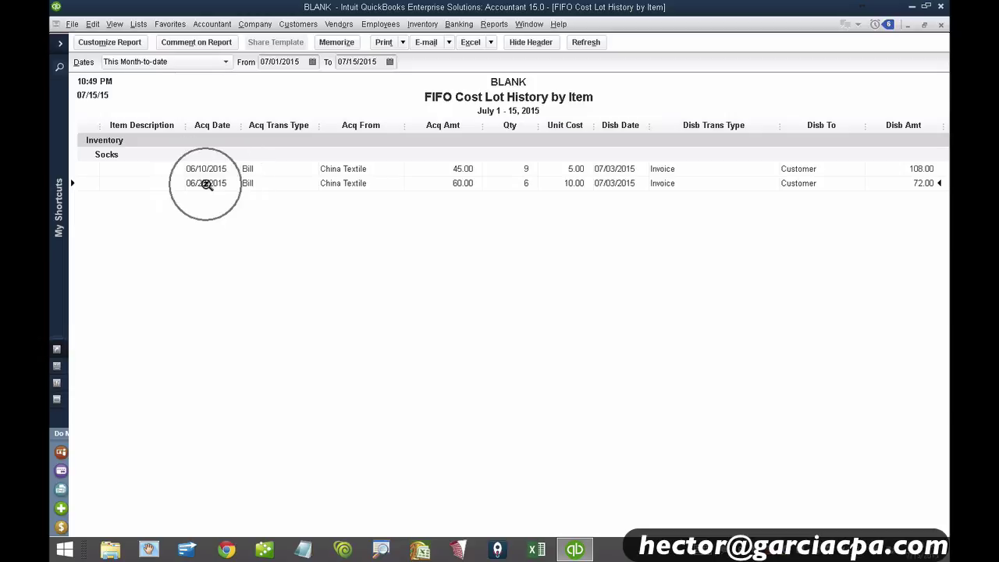
{"action": "left_click", "coordinate": [206, 184]}
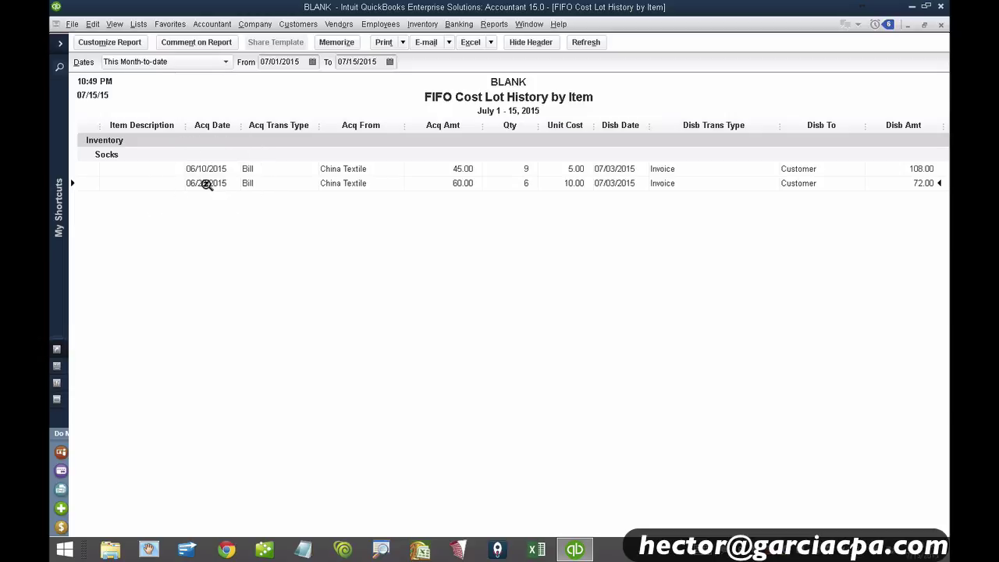
{"action": "left_click", "coordinate": [527, 186]}
{"action": "double_click", "coordinate": [664, 187]}
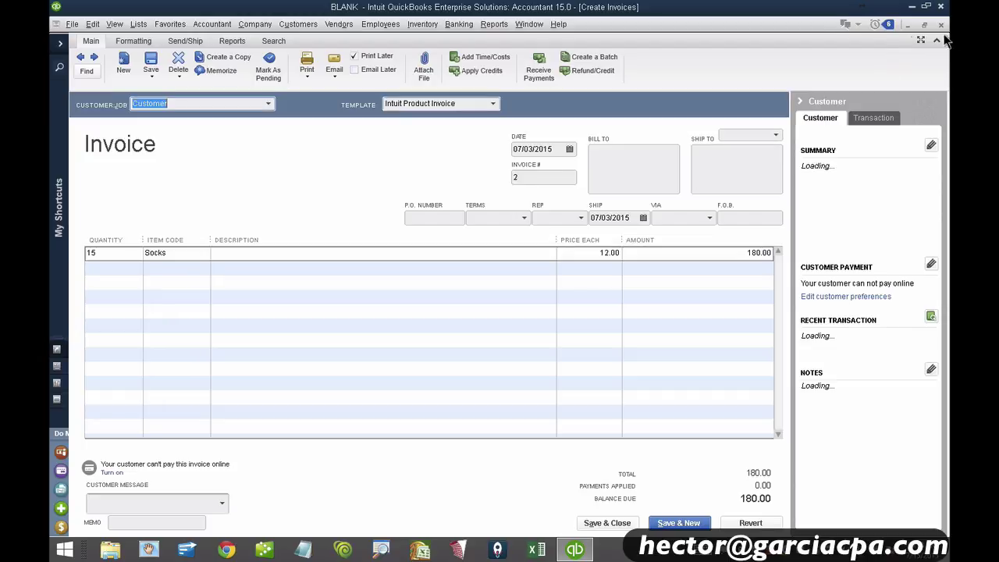
Restore the windows to smaller sizes, compare the invoice and the 06/20/2015 bill with the FIFO lot report, and maximize the report again.
{"action": "left_click", "coordinate": [924, 24]}
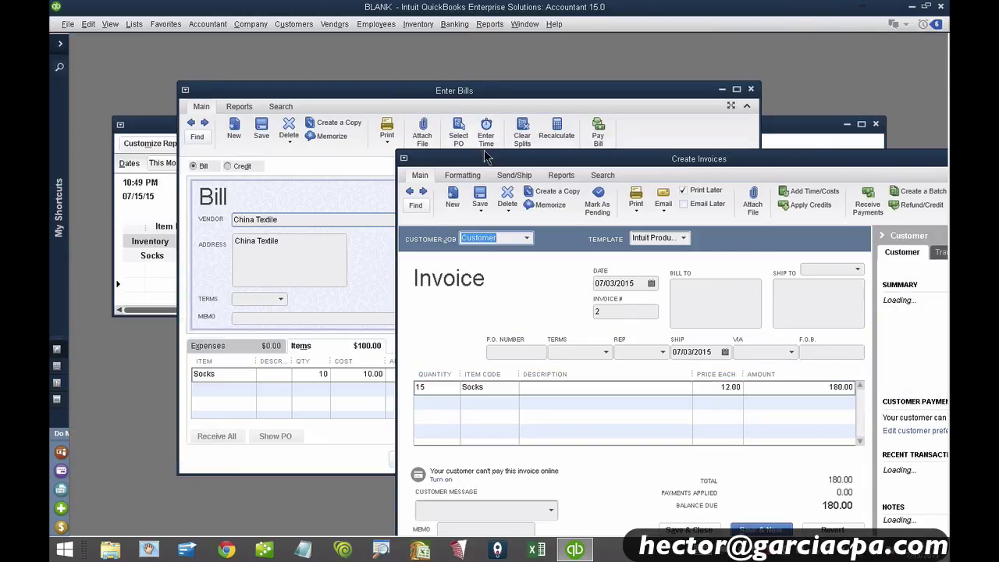
{"action": "left_click_drag", "start_coordinate": [486, 157], "coordinate": [477, 102]}
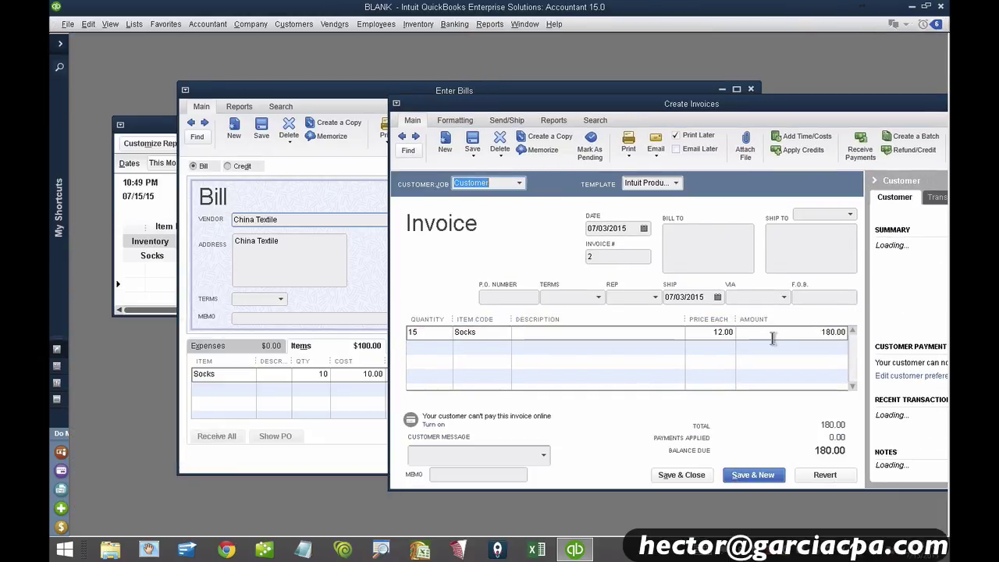
{"action": "left_click", "coordinate": [171, 270]}
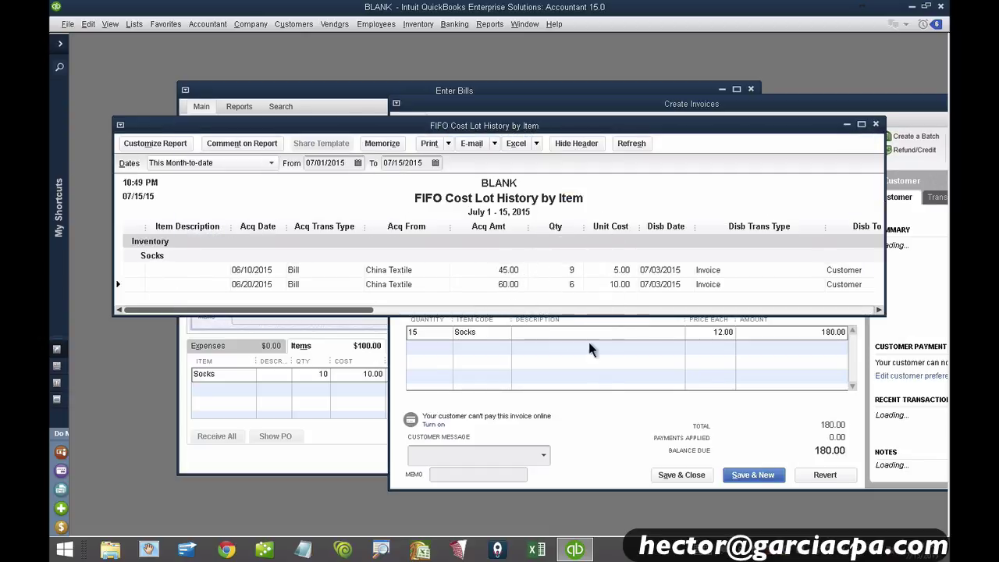
{"action": "left_click", "coordinate": [342, 440]}
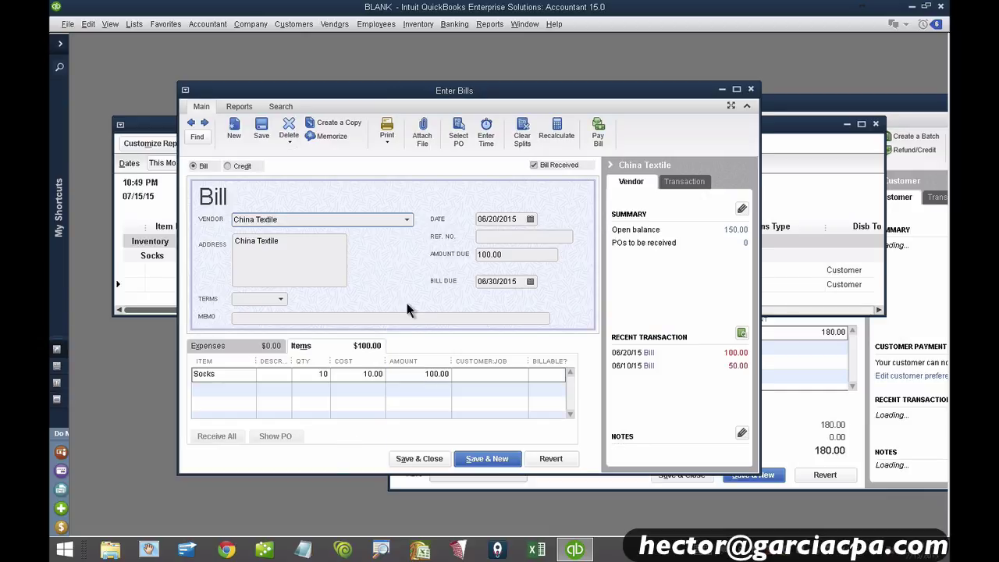
{"action": "left_click", "coordinate": [137, 295]}
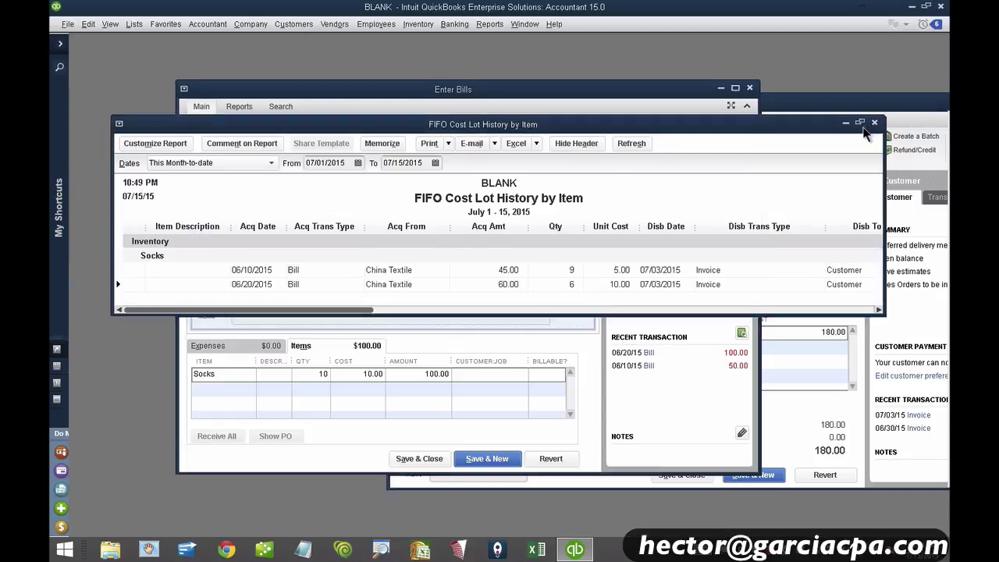
{"action": "left_click", "coordinate": [860, 124]}
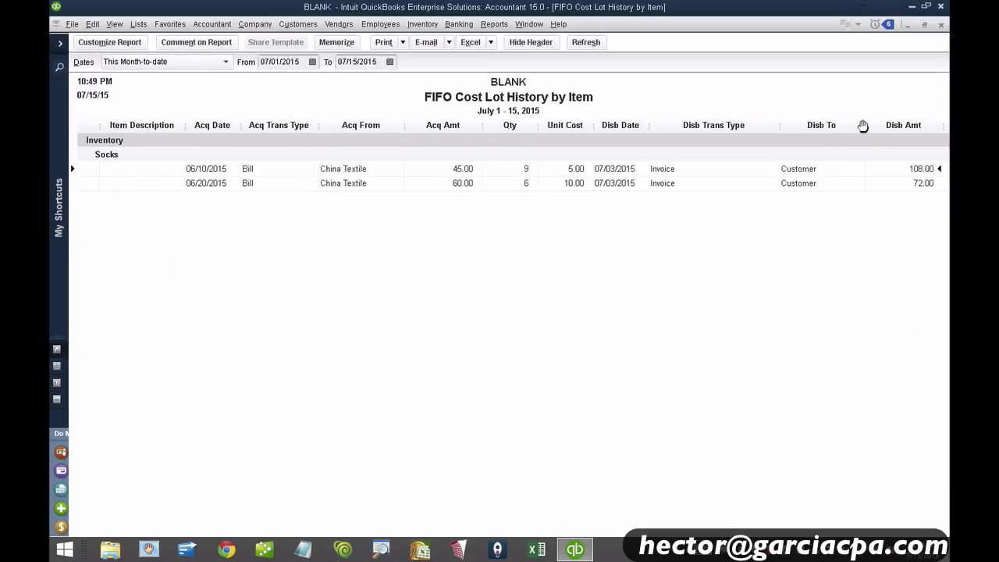